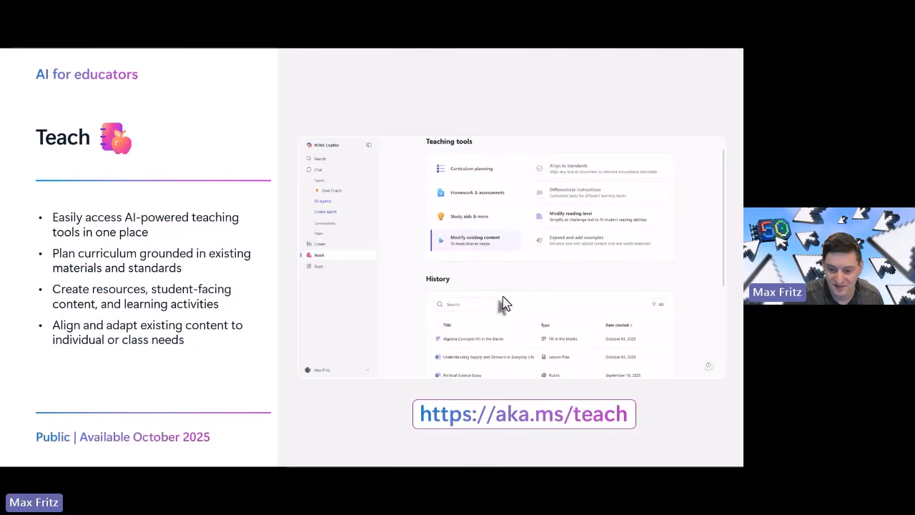
Switch to the Teach page in Edge and show Study aids tools: Flashcards, Fill in the Blanks, Matching.
{"action": "key", "text": "alt+Tab"}
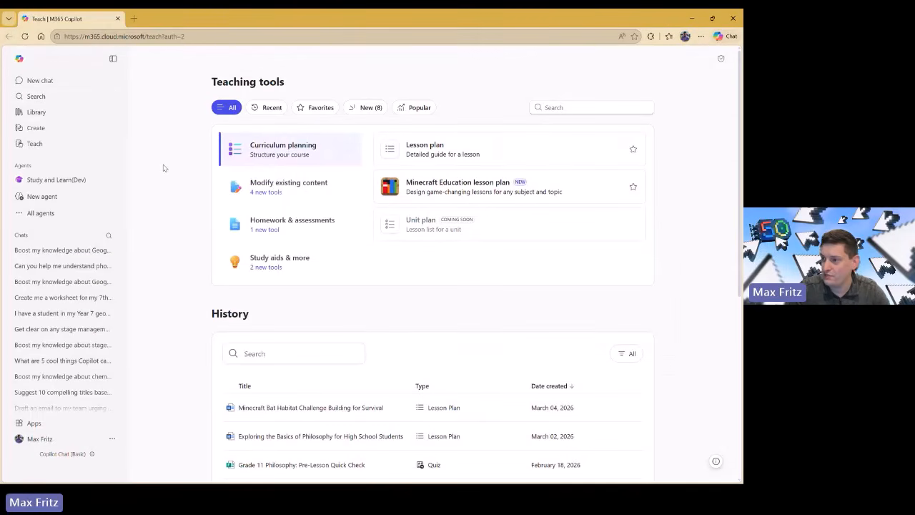
{"action": "key", "text": "ctrl+plus"}
{"action": "key", "text": "ctrl+plus"}
{"action": "key", "text": "ctrl+minus"}
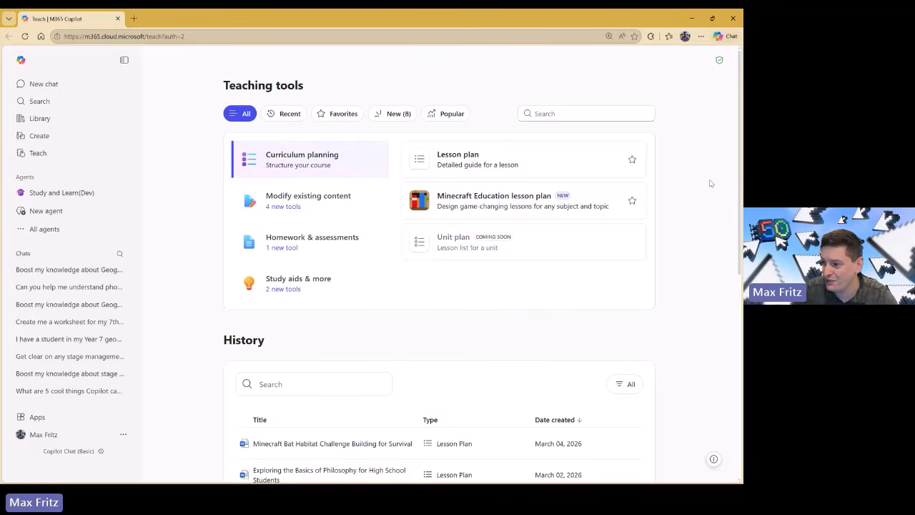
{"action": "left_click", "coordinate": [315, 203]}
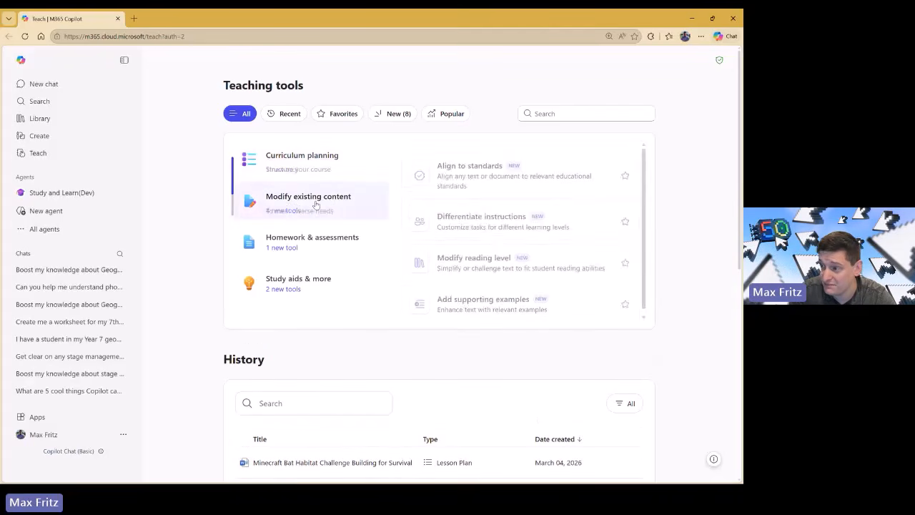
{"action": "left_click", "coordinate": [318, 246]}
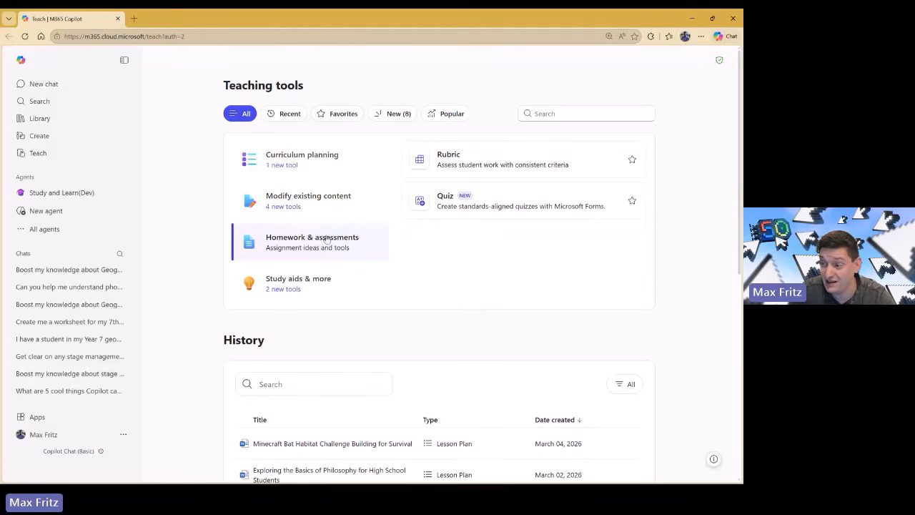
{"action": "left_click", "coordinate": [331, 294]}
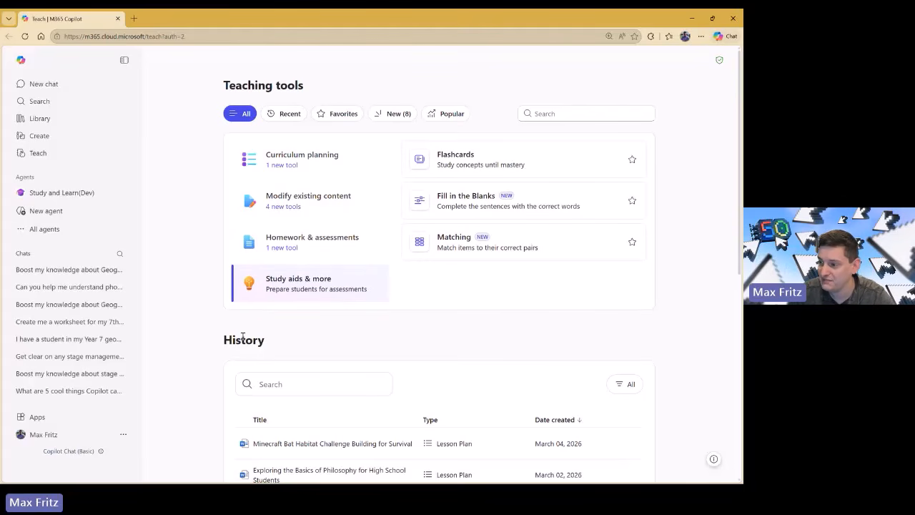
{"action": "scroll", "coordinate": [243, 336], "scroll_direction": "down", "scroll_amount": 5}
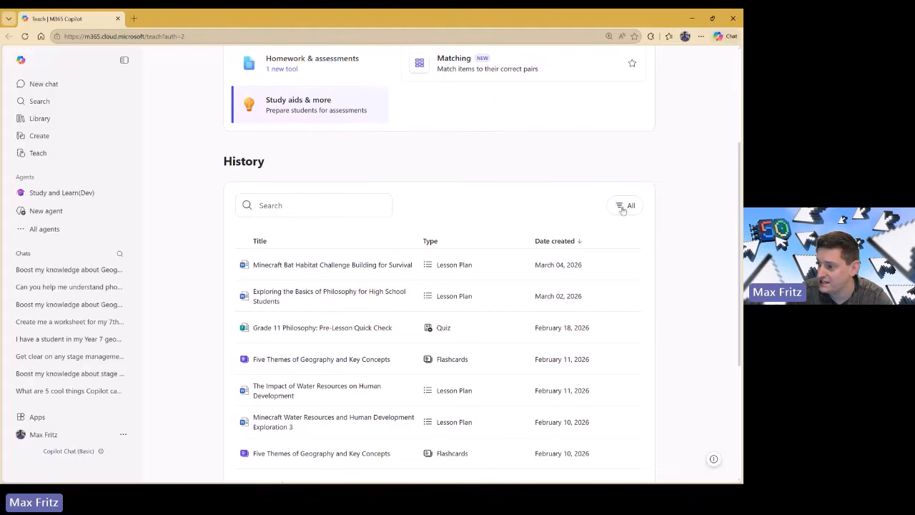
{"action": "left_click", "coordinate": [621, 206]}
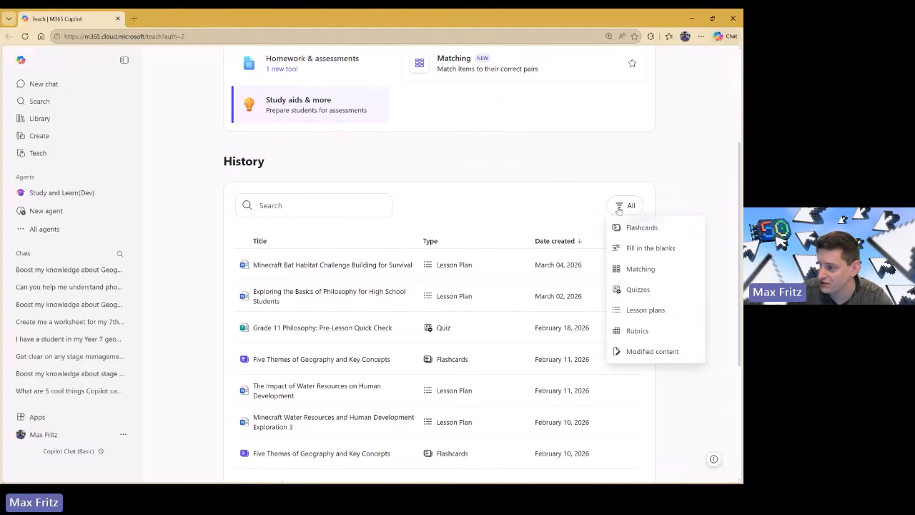
{"action": "left_click", "coordinate": [667, 179]}
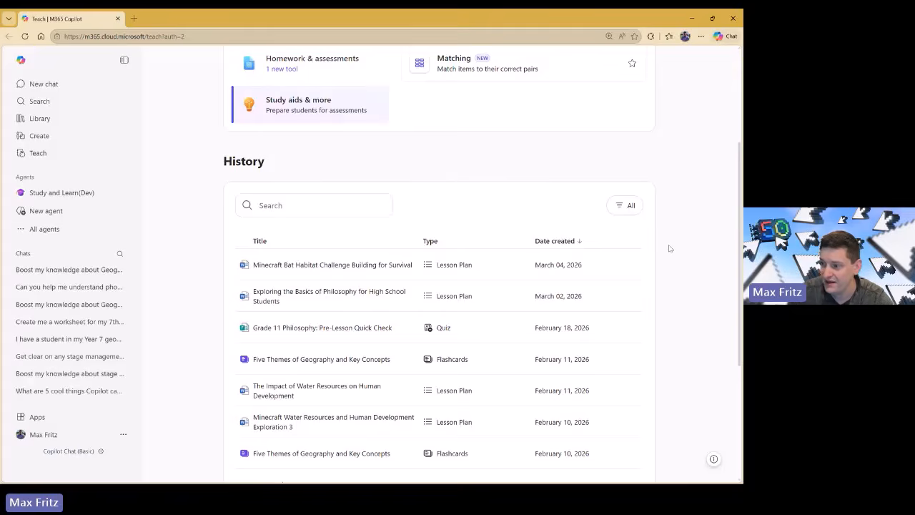
{"action": "scroll", "coordinate": [668, 249], "scroll_direction": "down", "scroll_amount": 2}
{"action": "scroll", "coordinate": [663, 252], "scroll_direction": "down", "scroll_amount": 1}
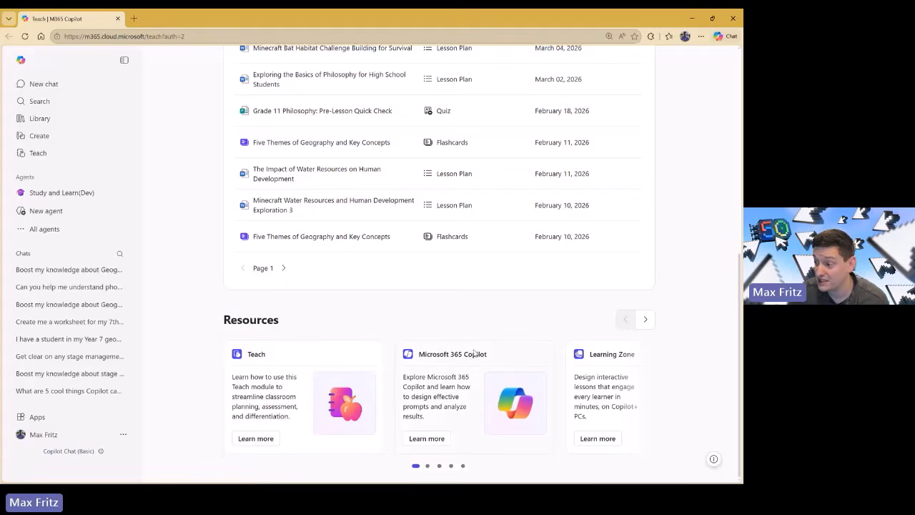
{"action": "left_click", "coordinate": [645, 322]}
{"action": "left_click", "coordinate": [645, 322]}
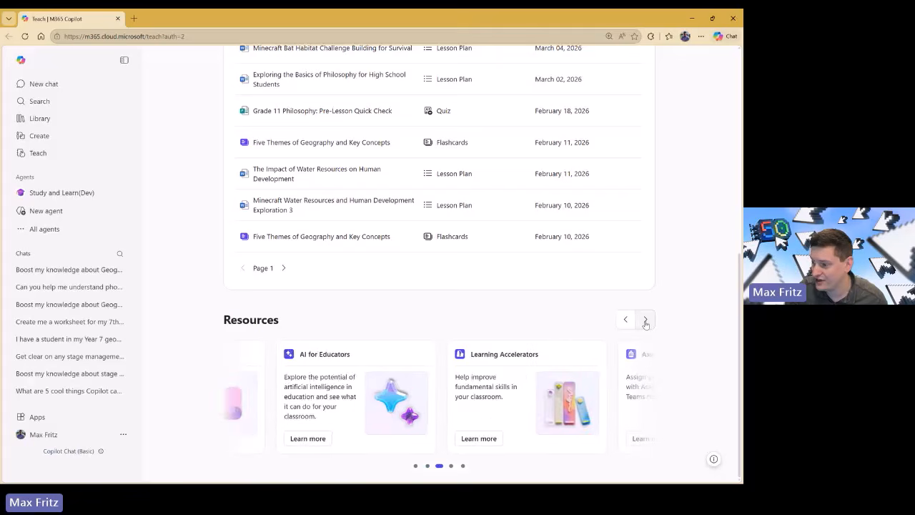
{"action": "left_click", "coordinate": [646, 322]}
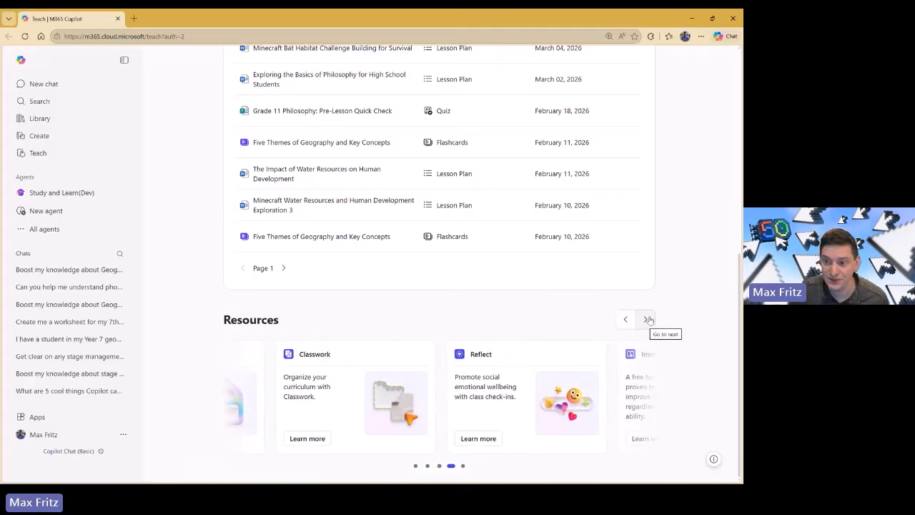
{"action": "scroll", "coordinate": [665, 334], "scroll_direction": "up", "scroll_amount": 5}
{"action": "scroll", "coordinate": [666, 334], "scroll_direction": "up", "scroll_amount": 2}
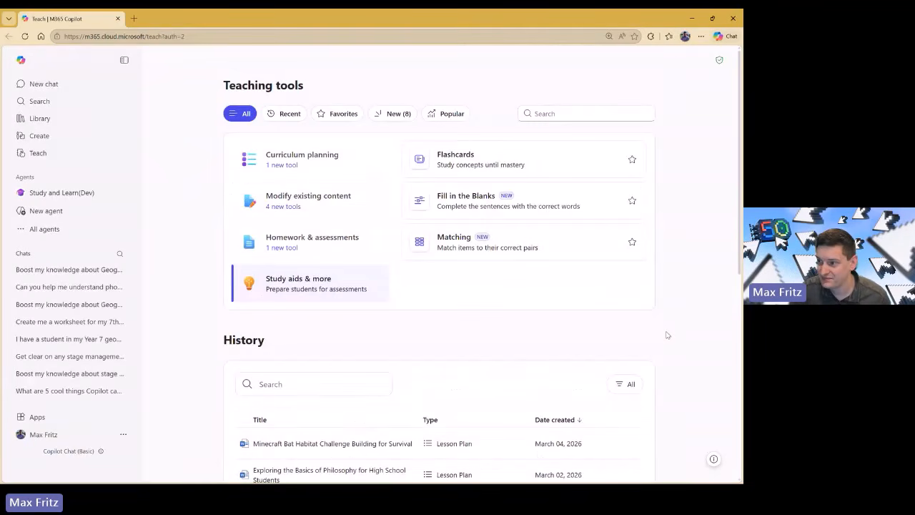
Browse the Teaching tools categories, ending on Curriculum planning with Lesson plan and Minecraft Education lesson plan.
{"action": "left_click", "coordinate": [319, 177]}
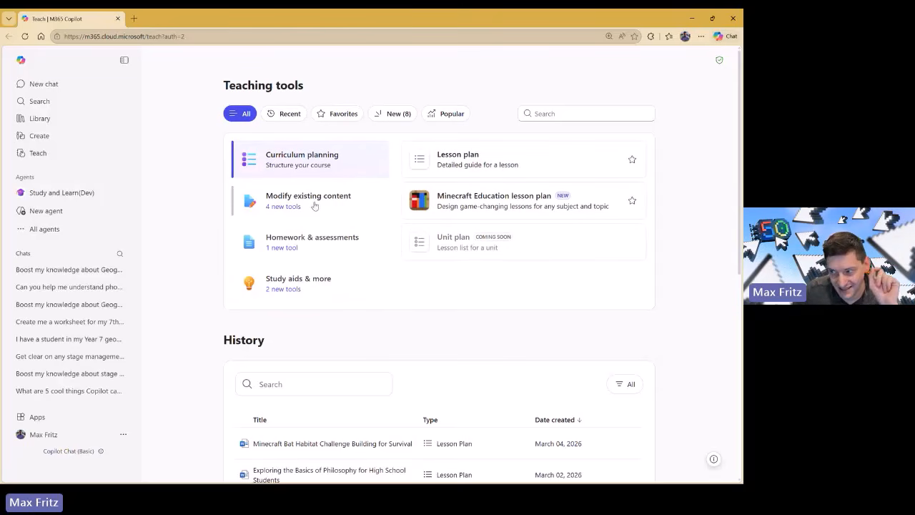
{"action": "left_click", "coordinate": [314, 203]}
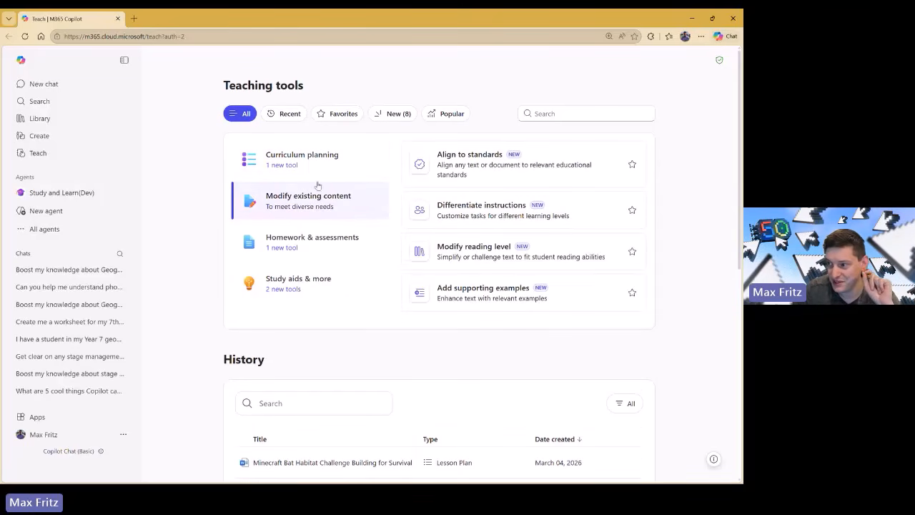
{"action": "left_click", "coordinate": [309, 240]}
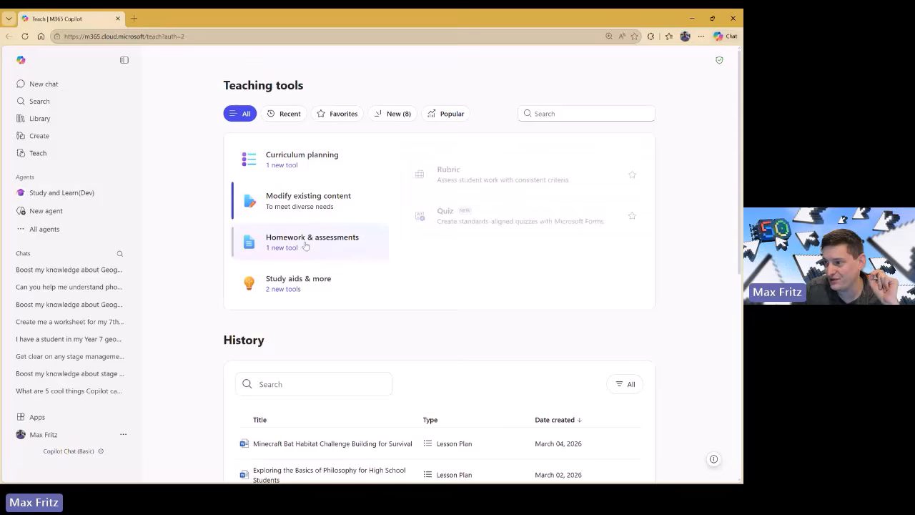
{"action": "left_click", "coordinate": [306, 173]}
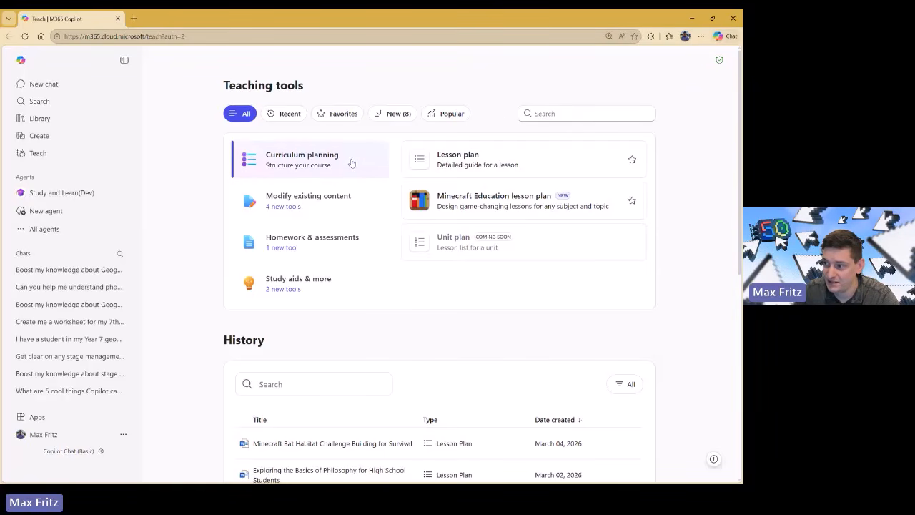
Start a new lesson plan, check the Cloud files attachment option, then open the Add standards picker.
{"action": "left_click", "coordinate": [484, 167]}
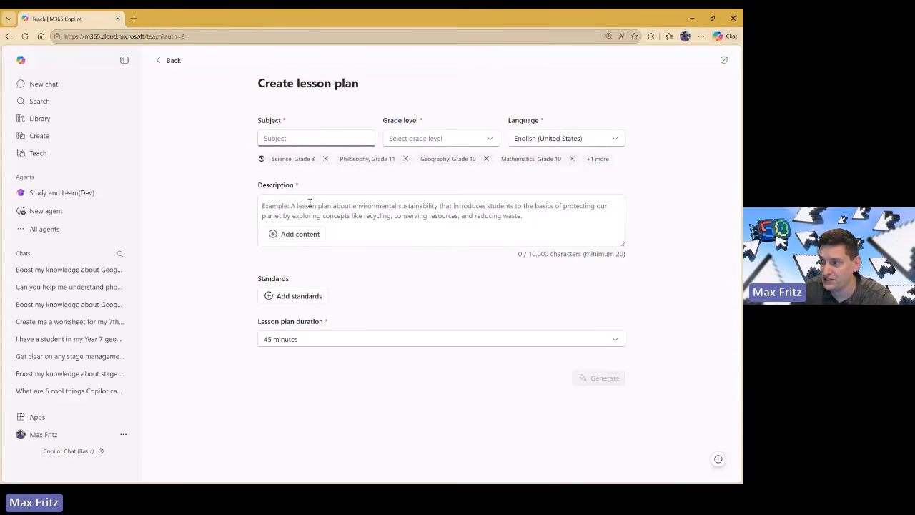
{"action": "left_click", "coordinate": [462, 206]}
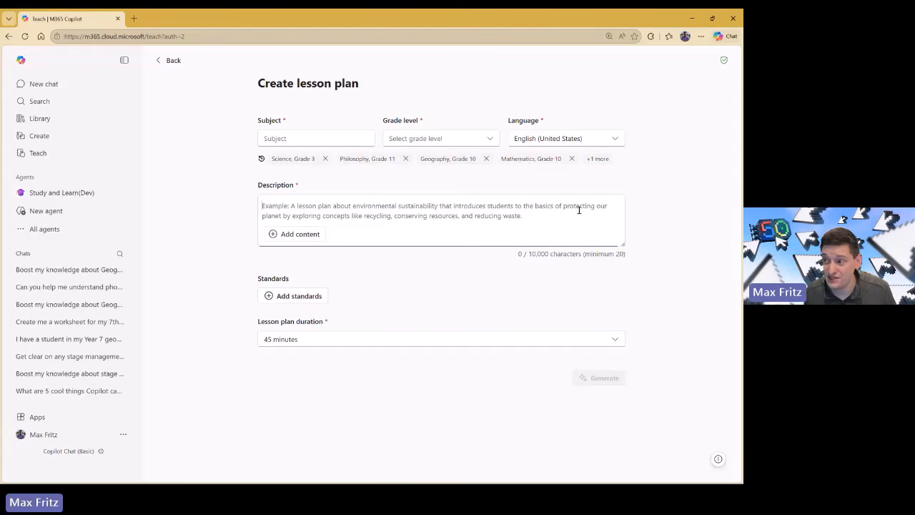
{"action": "left_click", "coordinate": [300, 235]}
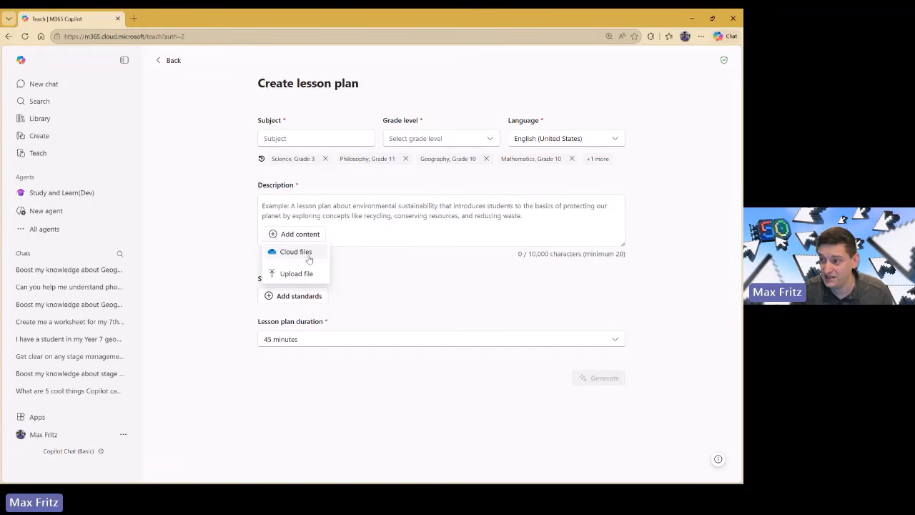
{"action": "left_click", "coordinate": [309, 257]}
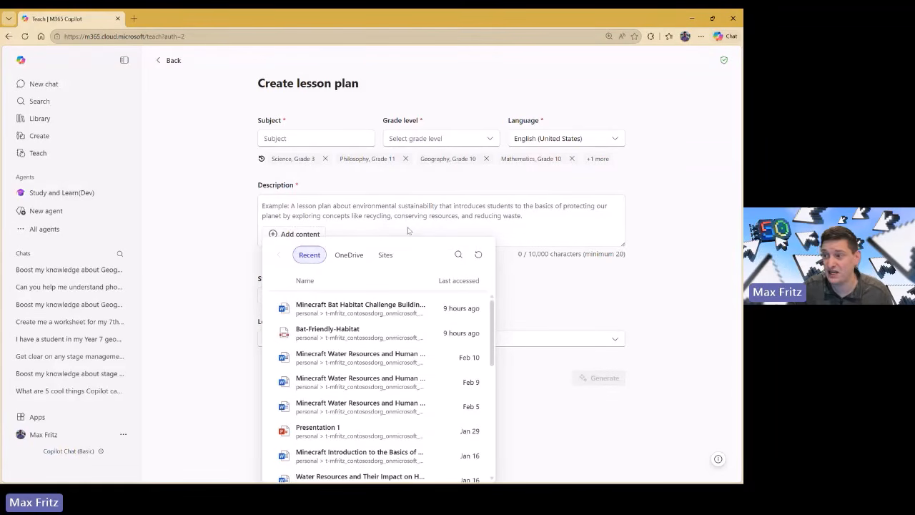
{"action": "left_click", "coordinate": [407, 216]}
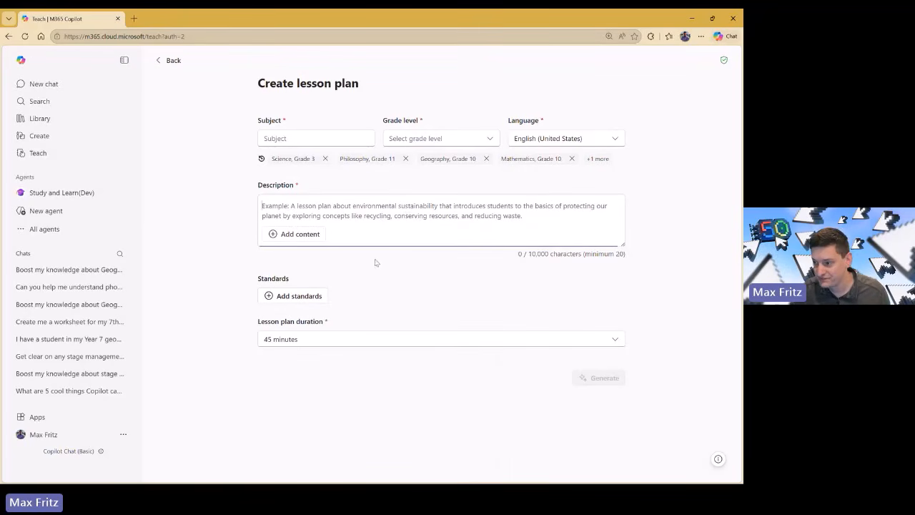
{"action": "left_click", "coordinate": [319, 302]}
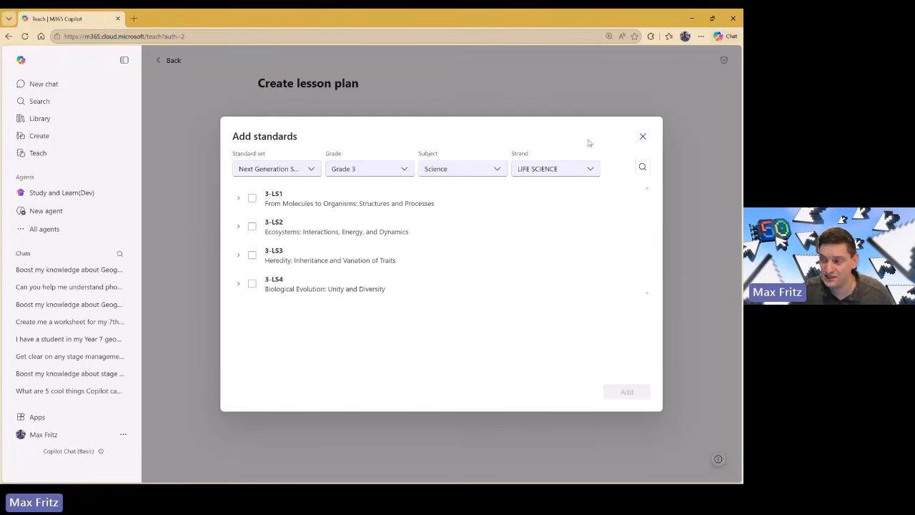
Close the Add standards dialog without adding any standards, keeping the 45-minute duration.
{"action": "left_click", "coordinate": [643, 138]}
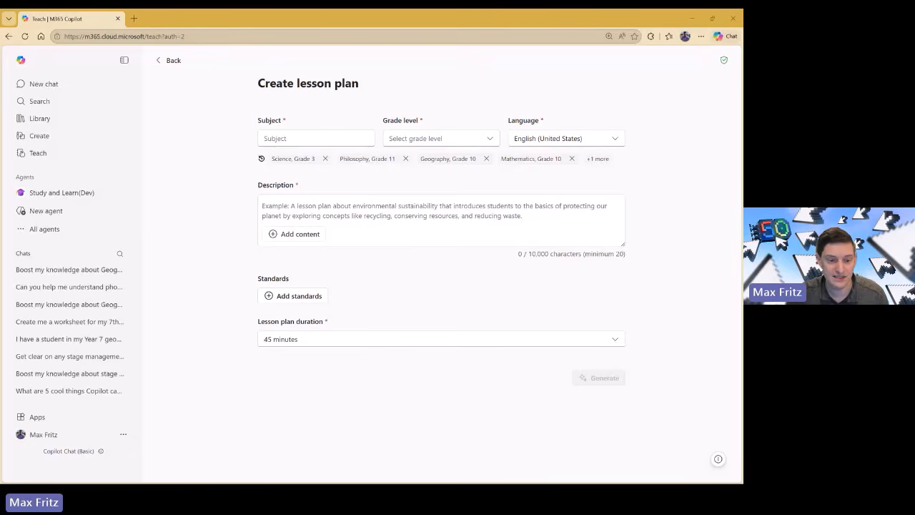
Set the lesson plan's Subject to Science and Grade level to Grade 9.
{"action": "left_click", "coordinate": [304, 138]}
{"action": "type", "text": "Science"}
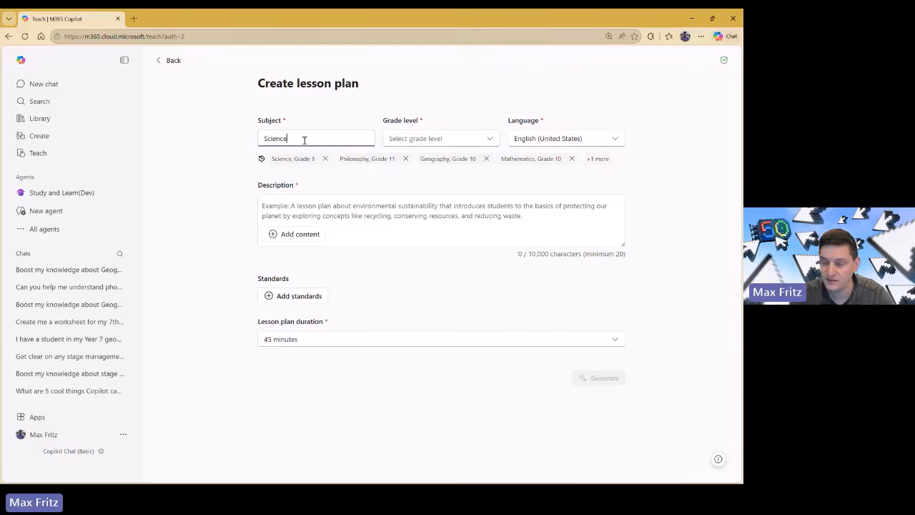
{"action": "left_click", "coordinate": [434, 140]}
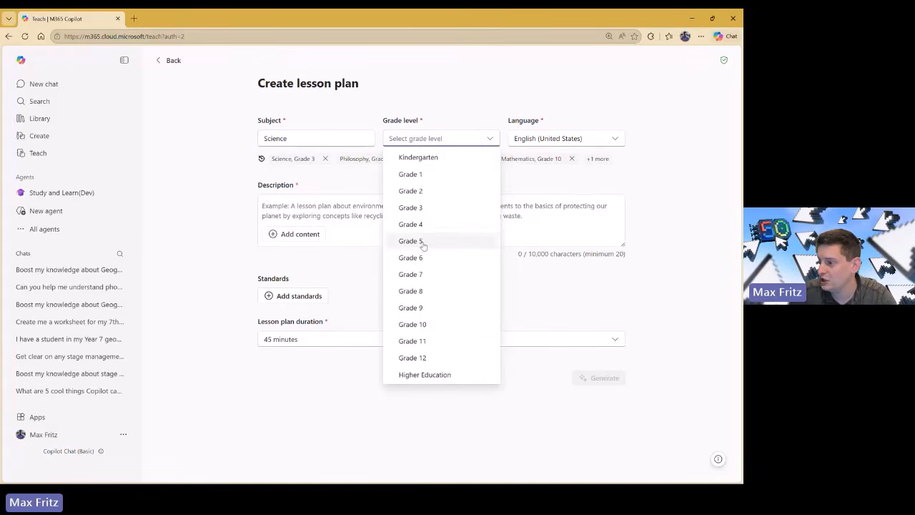
{"action": "left_click", "coordinate": [423, 243]}
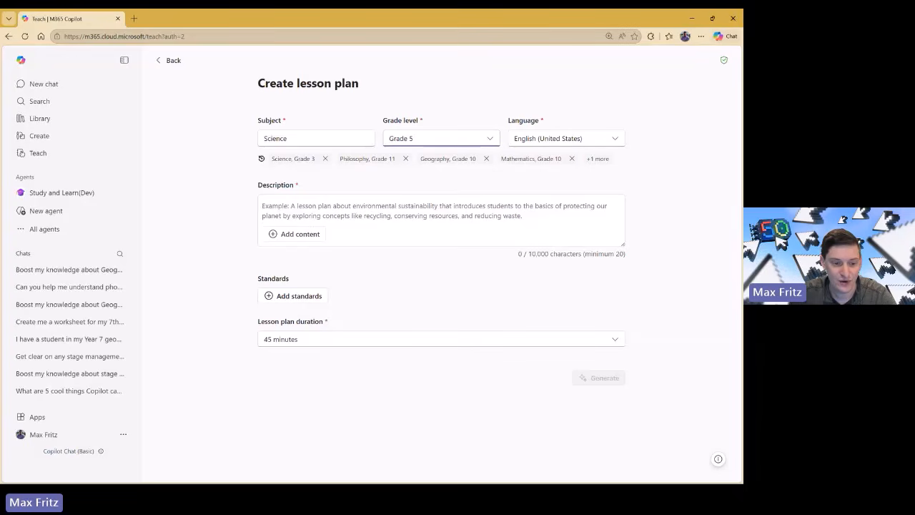
{"action": "left_click", "coordinate": [428, 145]}
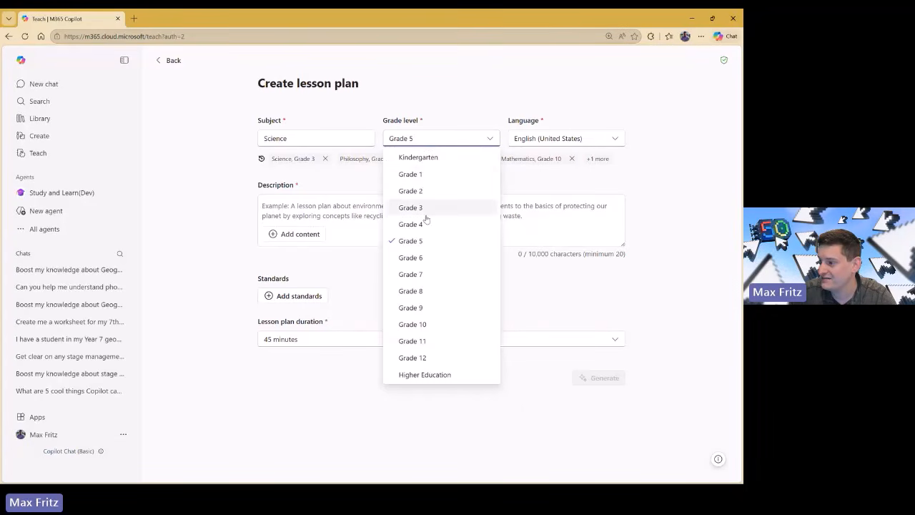
{"action": "left_click", "coordinate": [428, 310]}
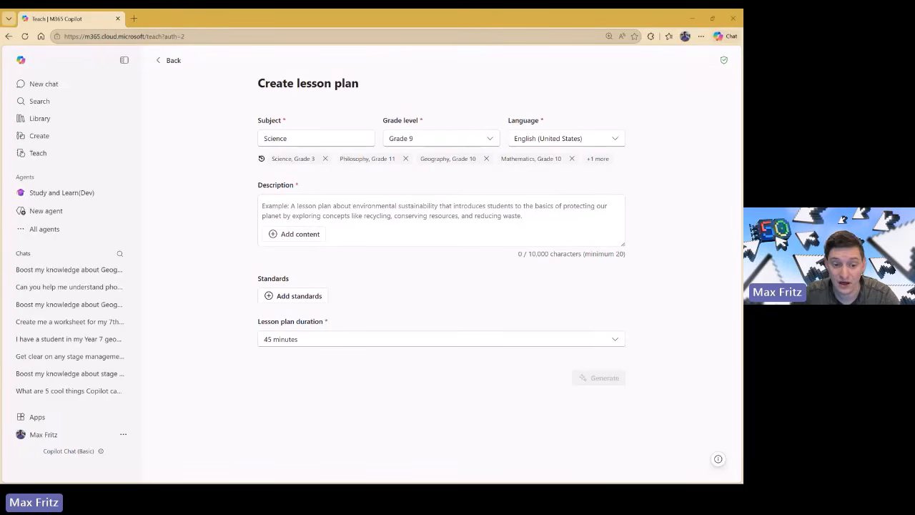
Paste the cell-structure and prokaryotic-versus-eukaryotic description into the Description box.
{"action": "left_click", "coordinate": [346, 211]}
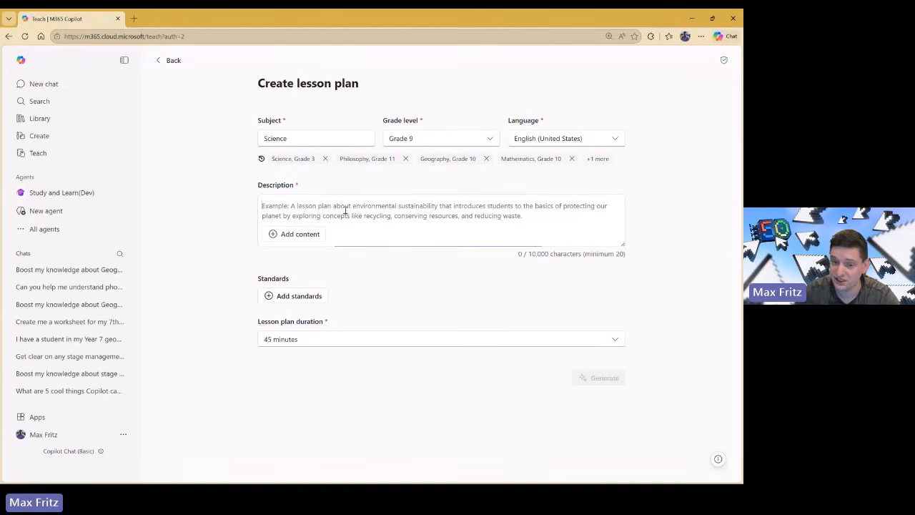
{"action": "type", "text": "Students will understand how the structure and function of major cell components (nucleus, mitochondria, and cell membrane) support the flow of matter and energy within living systems, and explain how differences between prokaryotic and eukaryotic cells affect how organisms interact, grow, and maintain stability"}
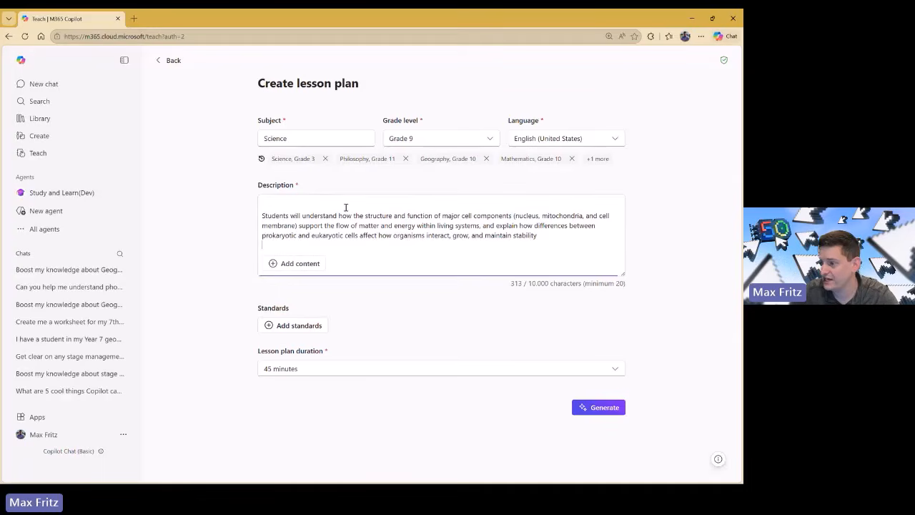
{"action": "key", "text": "Delete"}
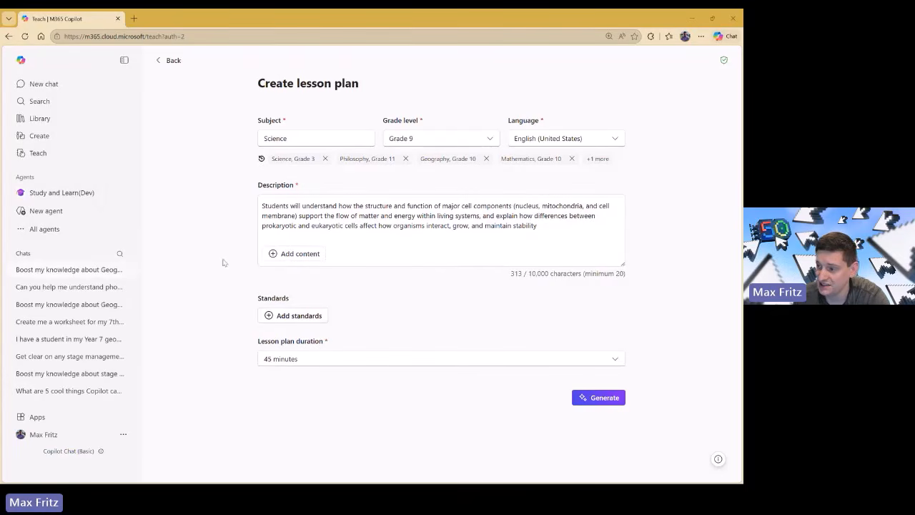
Filter the standards to Washington State K-12, Grade 9, Science, LIFE SCIENCE.
{"action": "left_click", "coordinate": [303, 317]}
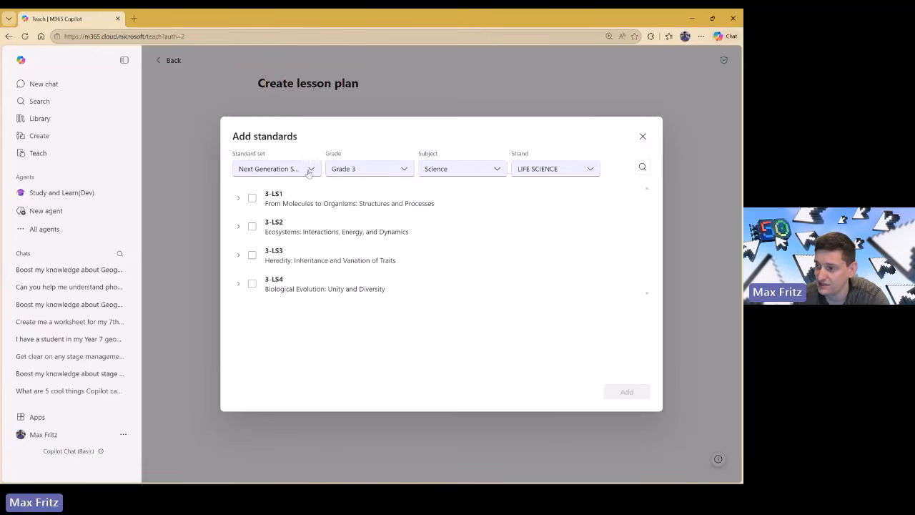
{"action": "double_click", "coordinate": [294, 169]}
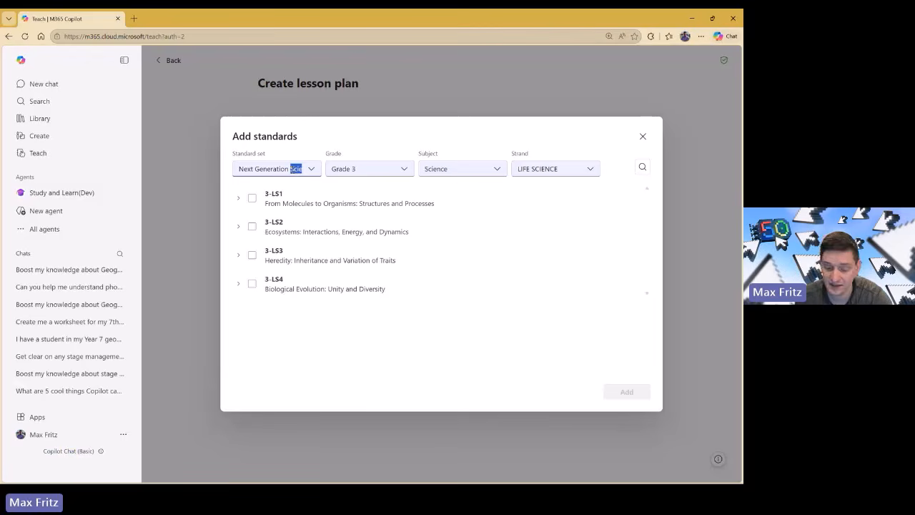
{"action": "triple_click", "coordinate": [291, 169]}
{"action": "type", "text": "was"}
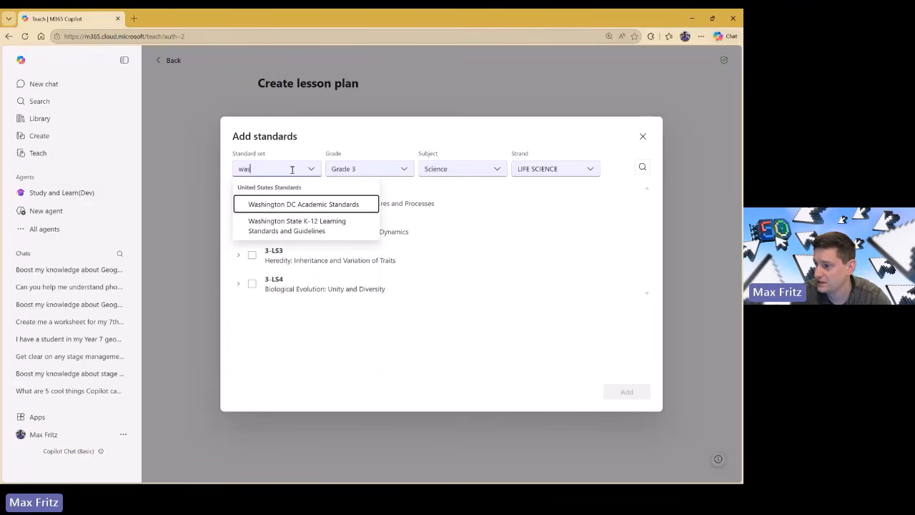
{"action": "left_click", "coordinate": [296, 227]}
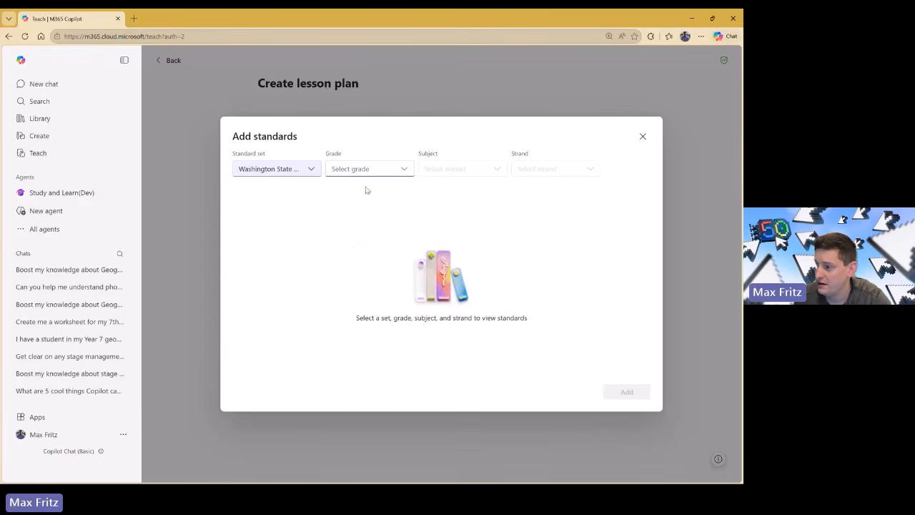
{"action": "left_click", "coordinate": [403, 170]}
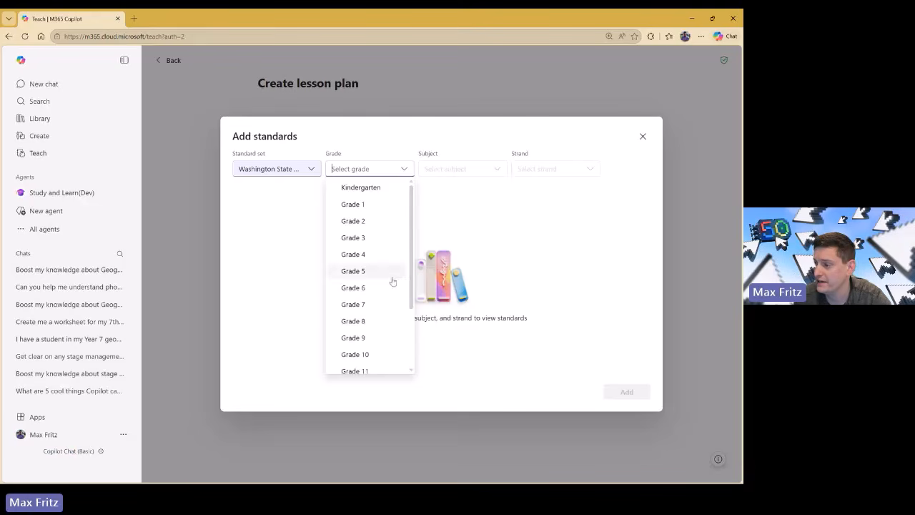
{"action": "left_click", "coordinate": [381, 338]}
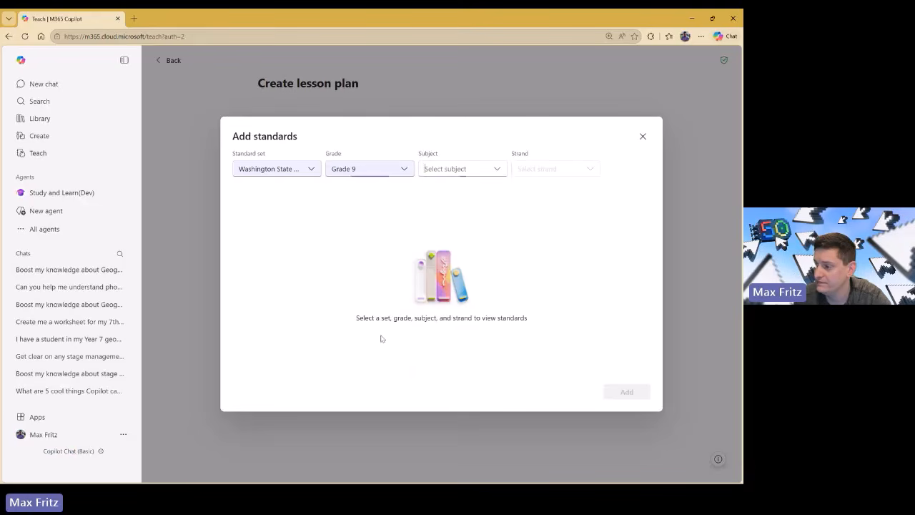
{"action": "left_click", "coordinate": [494, 170]}
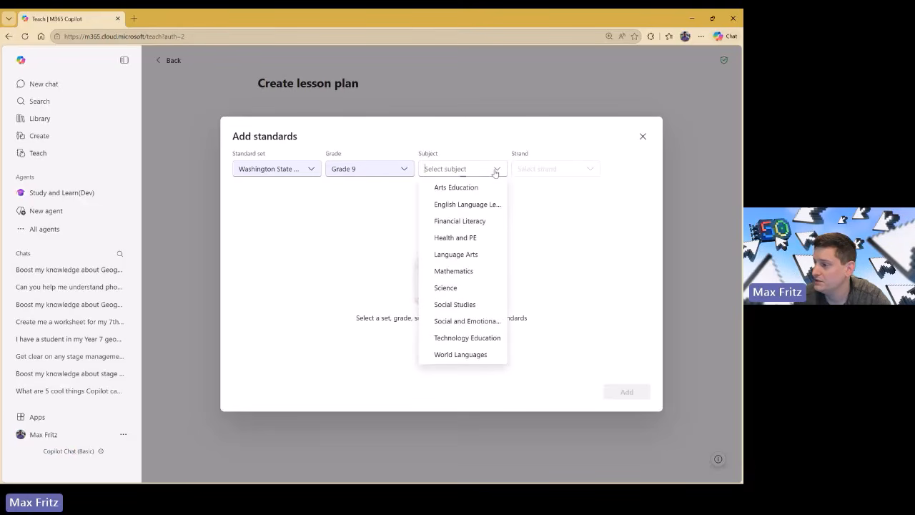
{"action": "left_click", "coordinate": [474, 289]}
{"action": "left_click", "coordinate": [592, 170]}
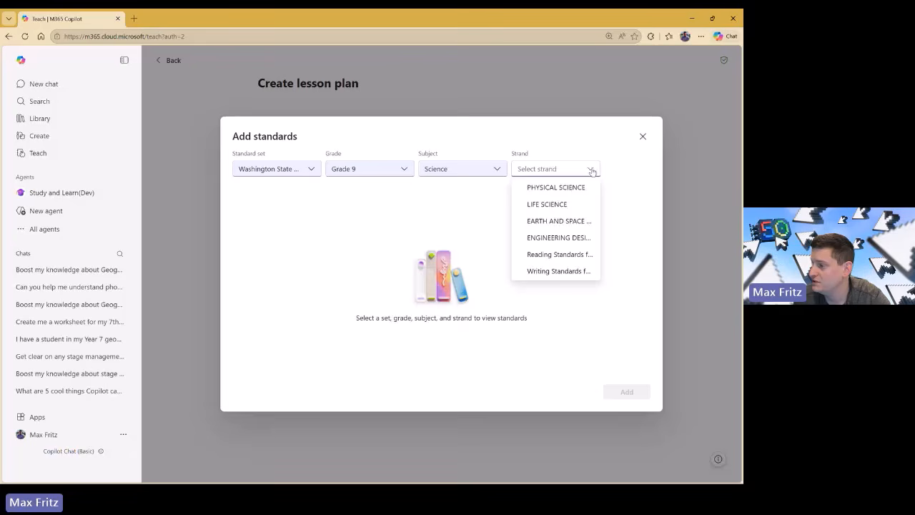
{"action": "left_click", "coordinate": [554, 205]}
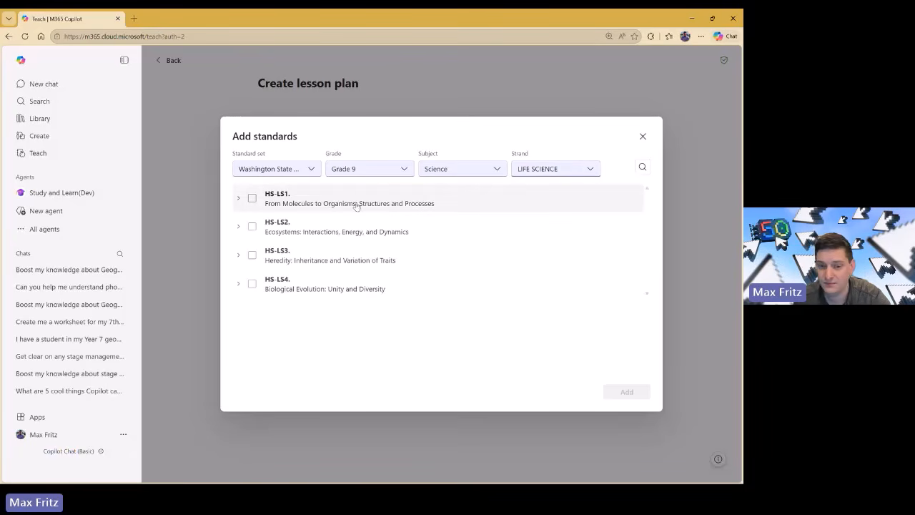
Add standards HS-LS1-1 and HS-LS1-2 from HS-LS1 to the lesson plan.
{"action": "left_click", "coordinate": [239, 199]}
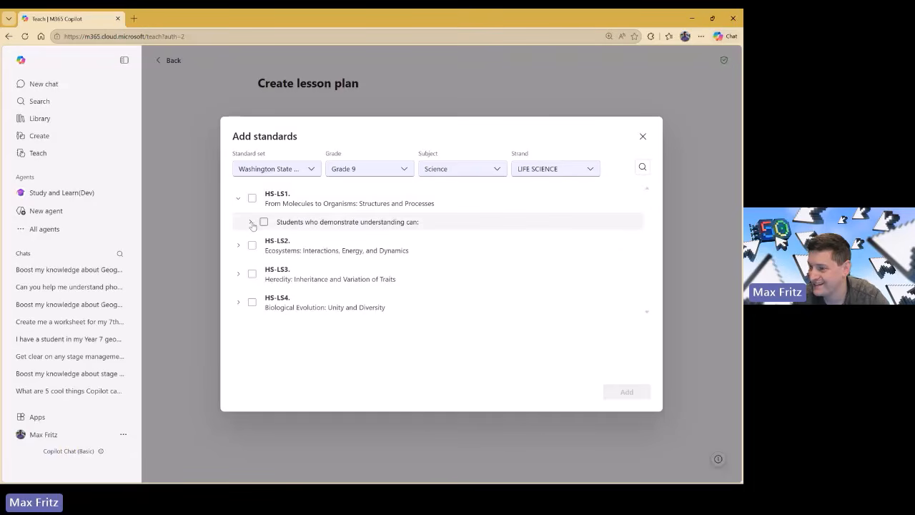
{"action": "left_click", "coordinate": [252, 223]}
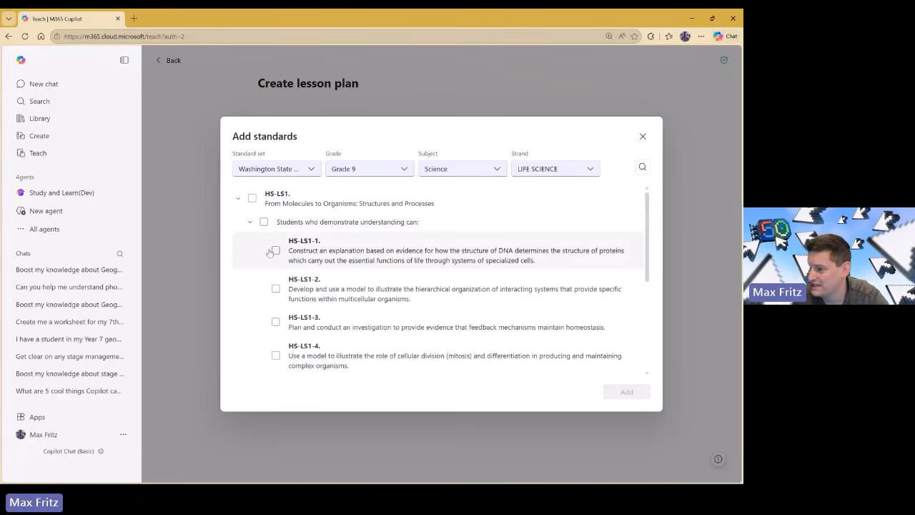
{"action": "left_click", "coordinate": [277, 251]}
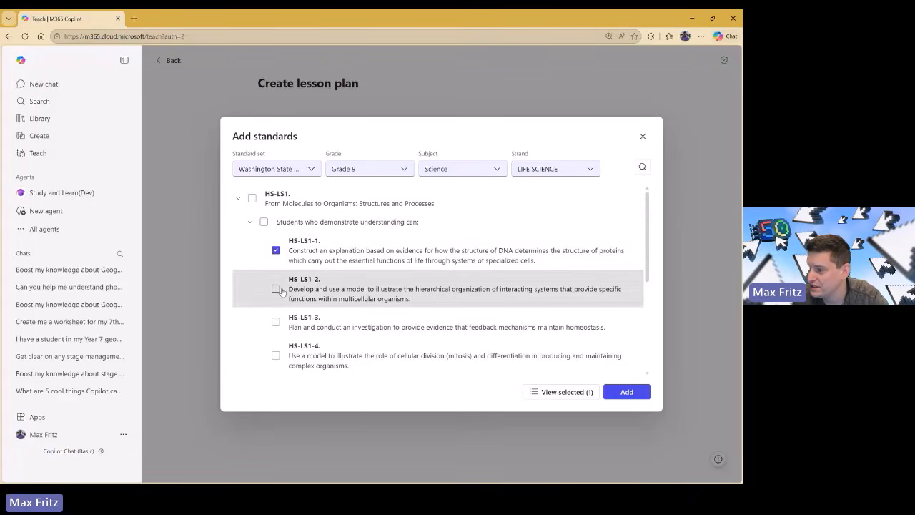
{"action": "left_click", "coordinate": [275, 288]}
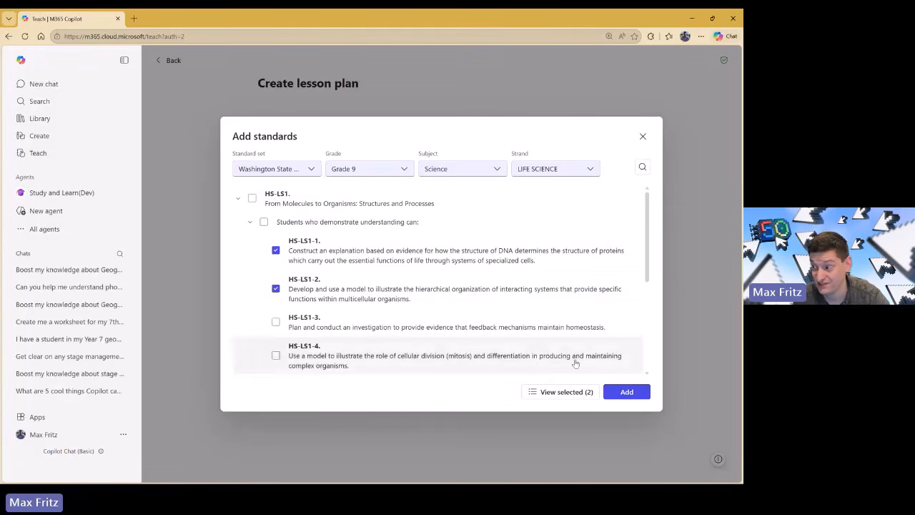
{"action": "left_click", "coordinate": [626, 392]}
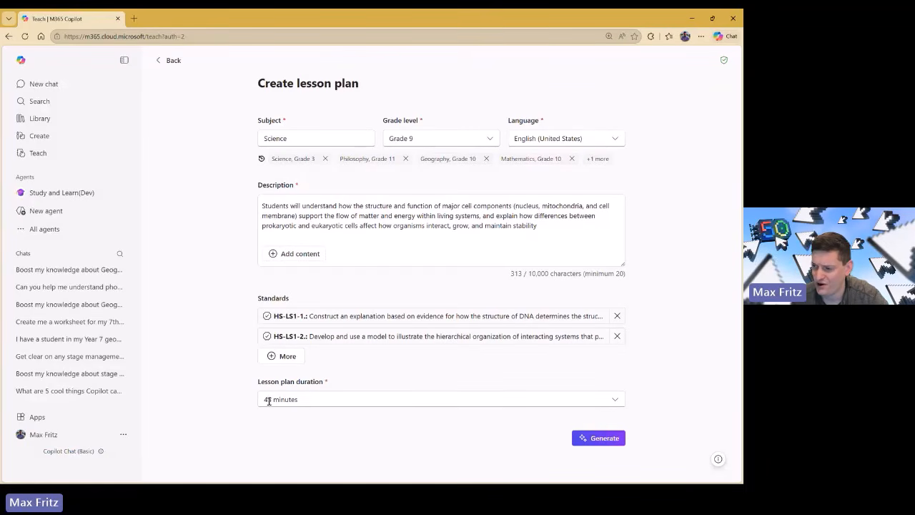
{"action": "left_click", "coordinate": [267, 399]}
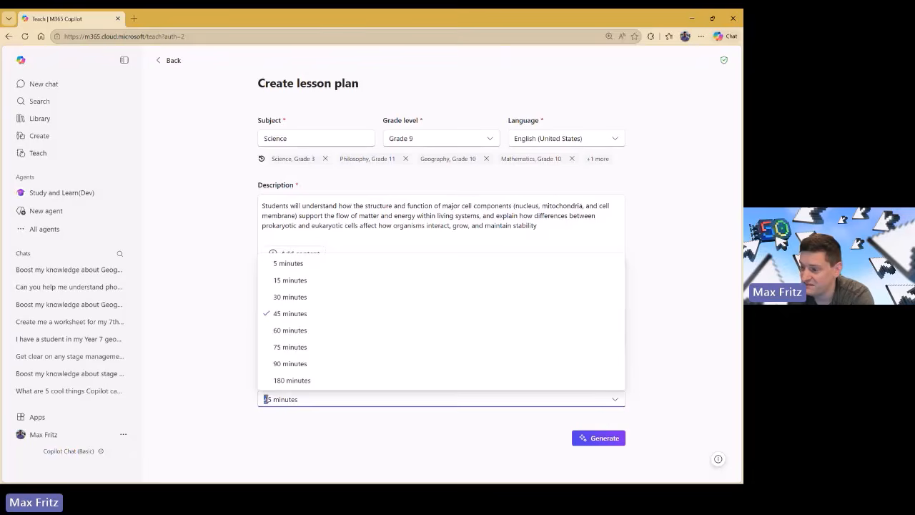
Change the lesson plan duration from 45 to 55 minutes.
{"action": "type", "text": "5"}
{"action": "left_click", "coordinate": [287, 420]}
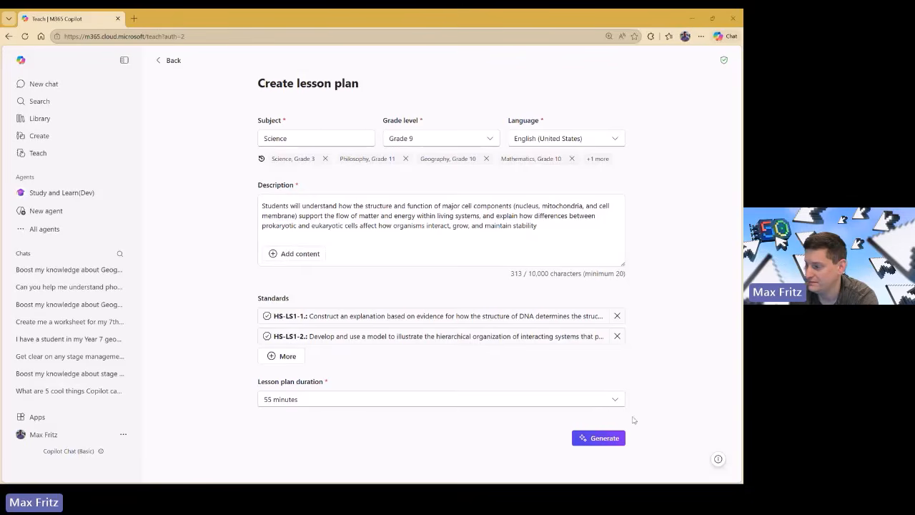
{"action": "left_click", "coordinate": [597, 441]}
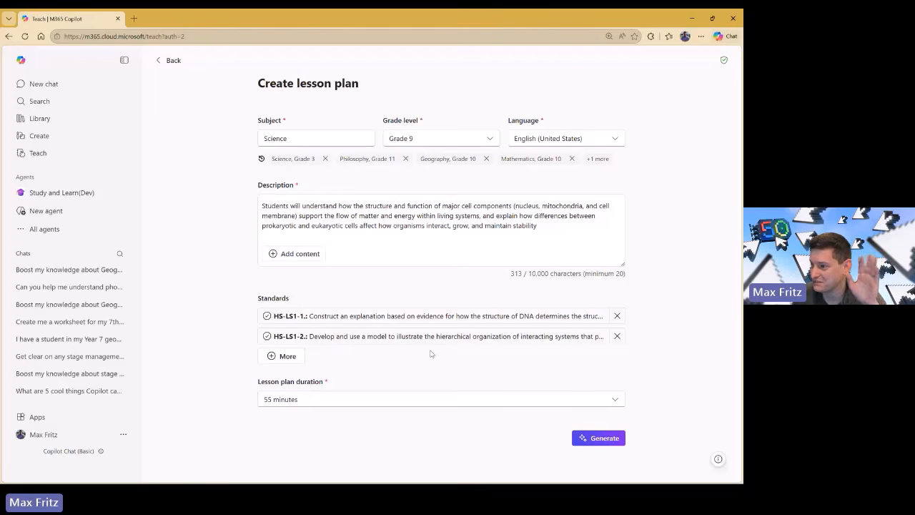
Generate 'Cell Structure, Function, and Organization in Living Systems' and review its overview, standards, objectives and materials.
{"action": "left_click", "coordinate": [598, 441]}
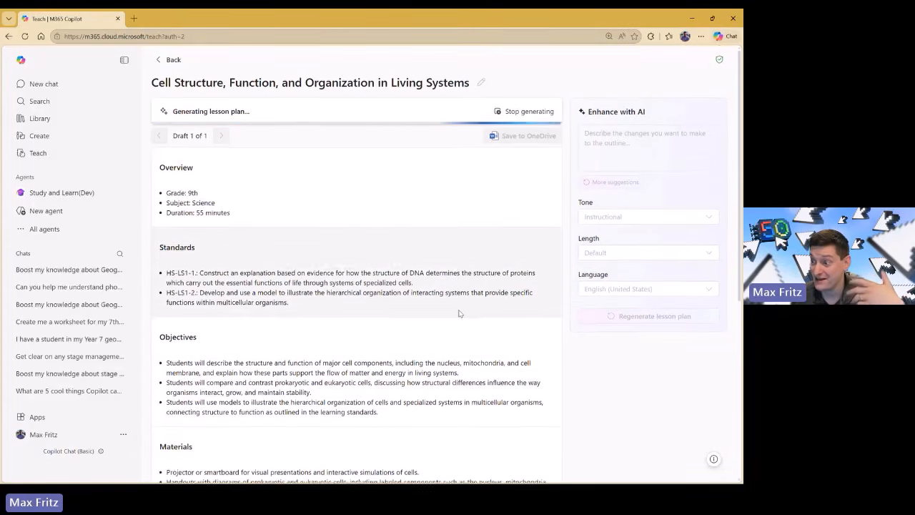
{"action": "scroll", "coordinate": [461, 304], "scroll_direction": "down", "scroll_amount": 2}
{"action": "scroll", "coordinate": [460, 309], "scroll_direction": "up", "scroll_amount": 2}
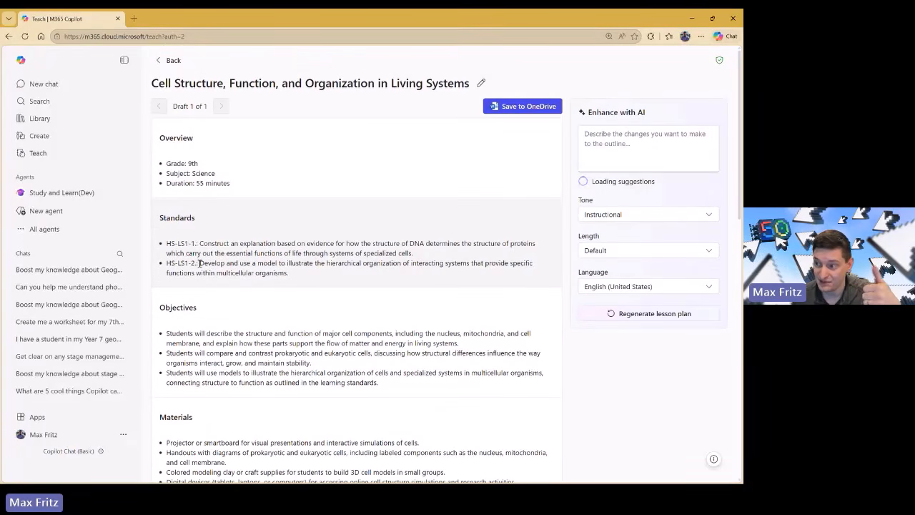
{"action": "scroll", "coordinate": [199, 263], "scroll_direction": "down", "scroll_amount": 3}
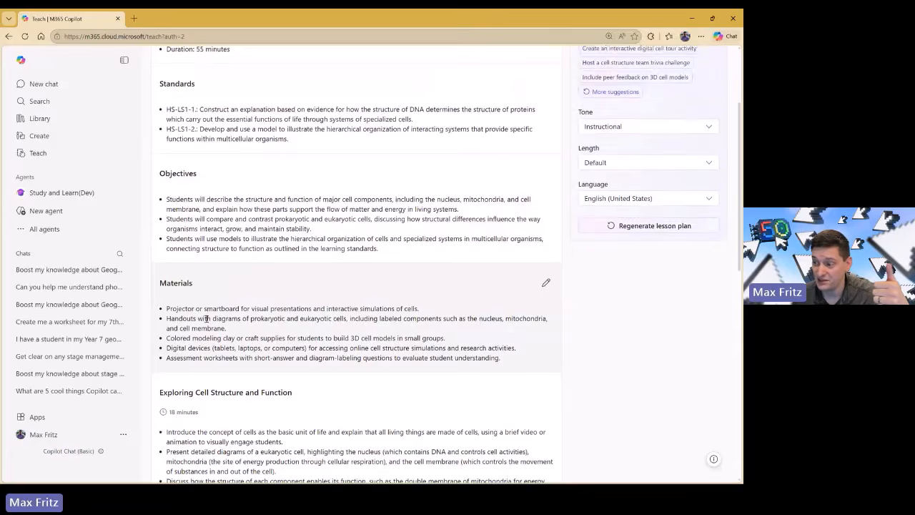
{"action": "scroll", "coordinate": [207, 318], "scroll_direction": "down", "scroll_amount": 2}
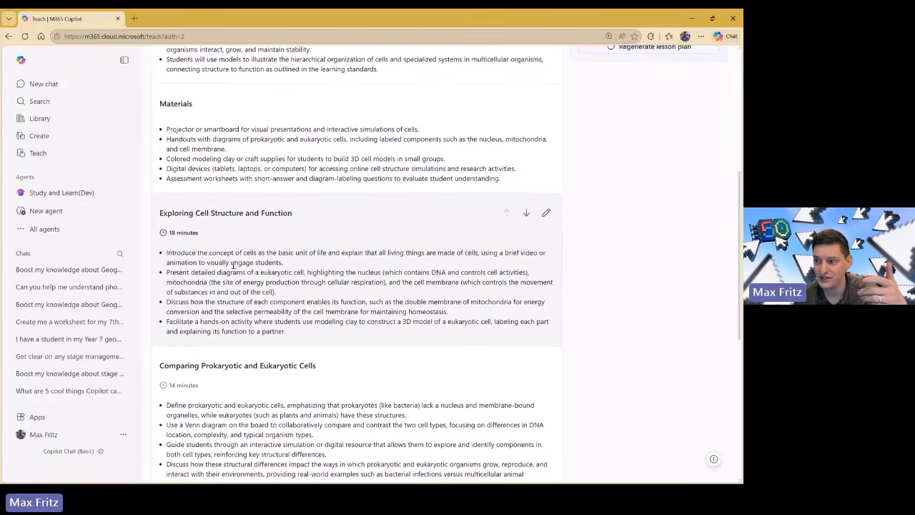
{"action": "scroll", "coordinate": [232, 265], "scroll_direction": "down", "scroll_amount": 1}
{"action": "scroll", "coordinate": [232, 264], "scroll_direction": "down", "scroll_amount": 2}
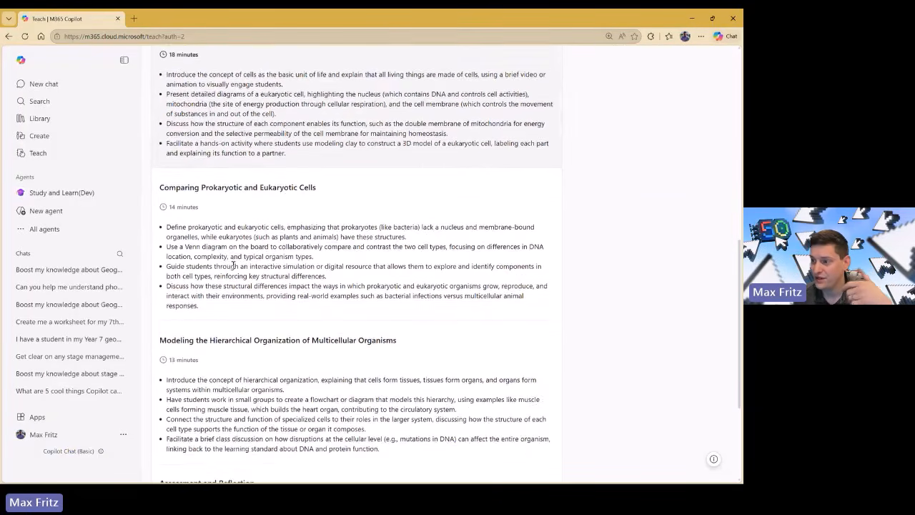
{"action": "scroll", "coordinate": [234, 263], "scroll_direction": "up", "scroll_amount": 3}
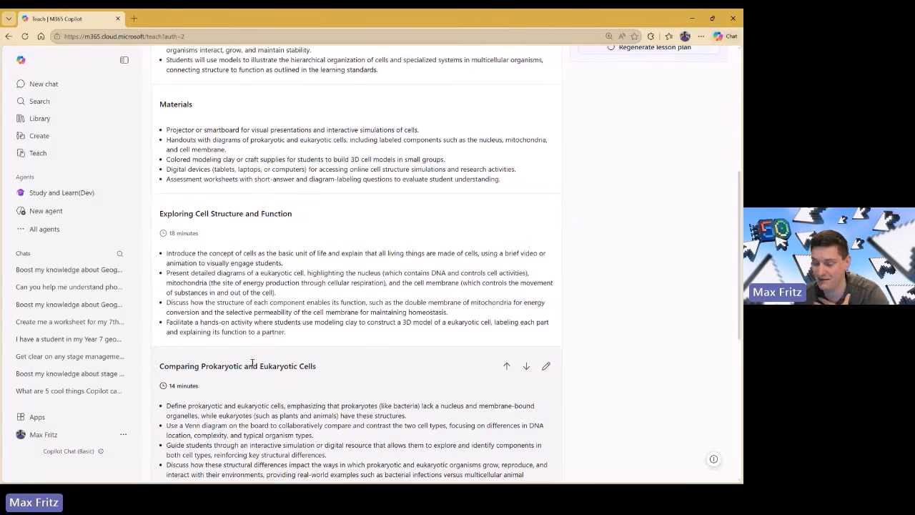
{"action": "scroll", "coordinate": [251, 365], "scroll_direction": "down", "scroll_amount": 5}
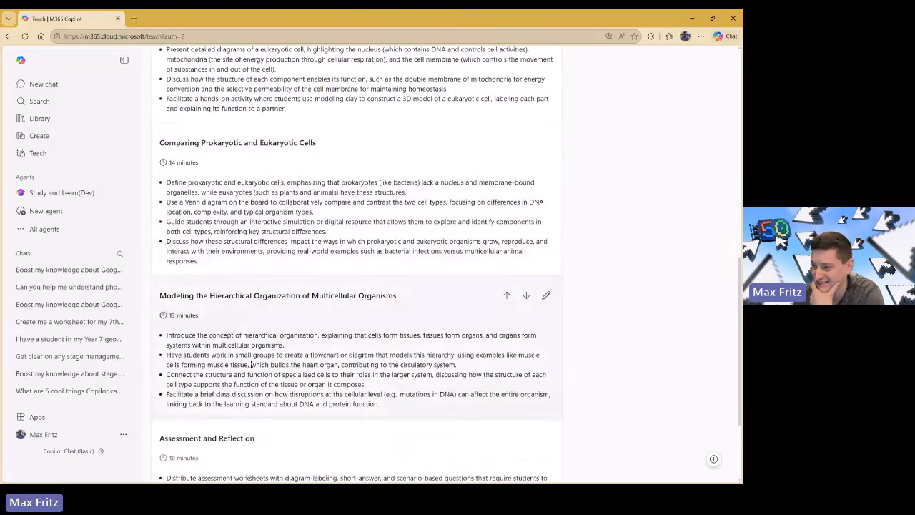
{"action": "scroll", "coordinate": [251, 364], "scroll_direction": "down", "scroll_amount": 3}
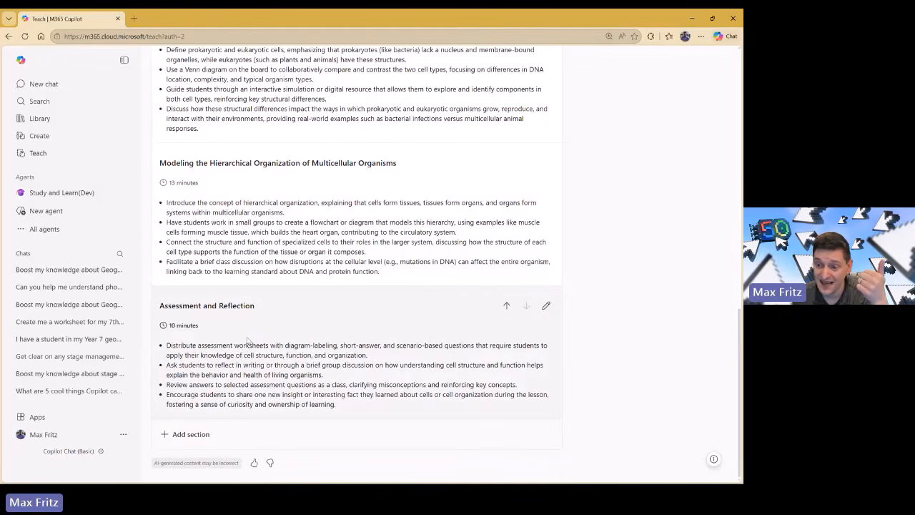
{"action": "scroll", "coordinate": [247, 341], "scroll_direction": "up", "scroll_amount": 15}
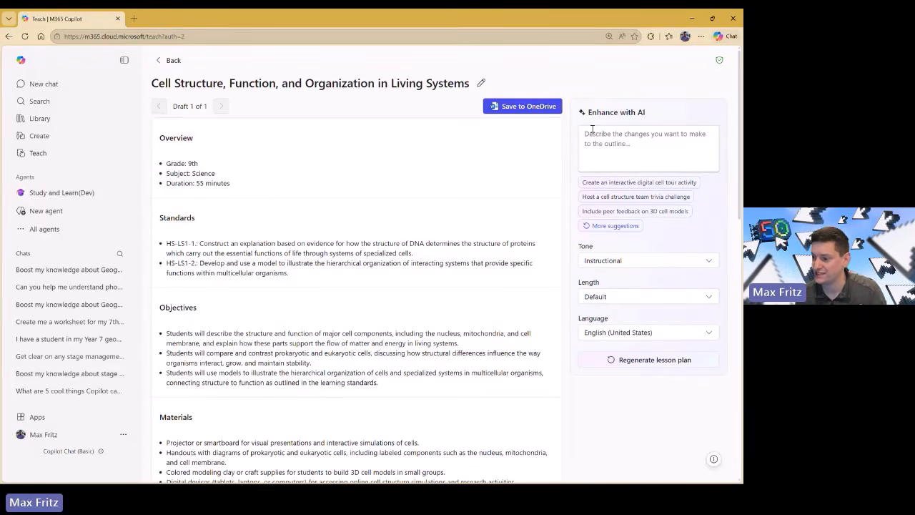
{"action": "scroll", "coordinate": [382, 351], "scroll_direction": "down", "scroll_amount": 1}
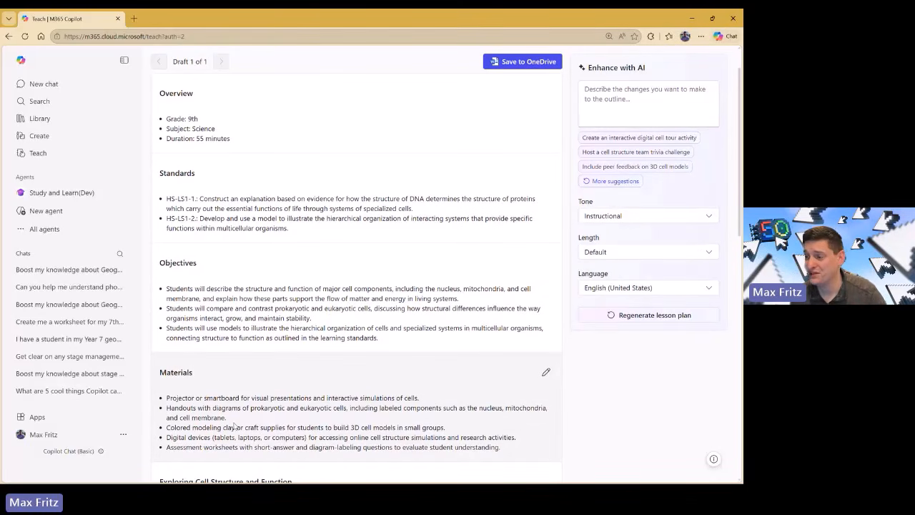
Ask the AI for a different version because Colored modeling clay isn't available.
{"action": "left_click_drag", "start_coordinate": [234, 428], "coordinate": [166, 427]}
{"action": "key", "text": "ctrl+c"}
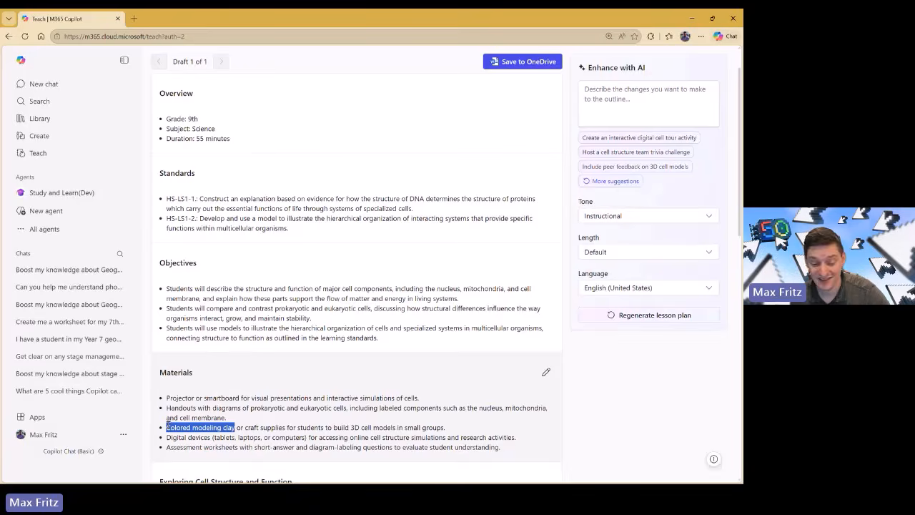
{"action": "scroll", "coordinate": [500, 322], "scroll_direction": "up", "scroll_amount": 2}
{"action": "left_click", "coordinate": [615, 159]}
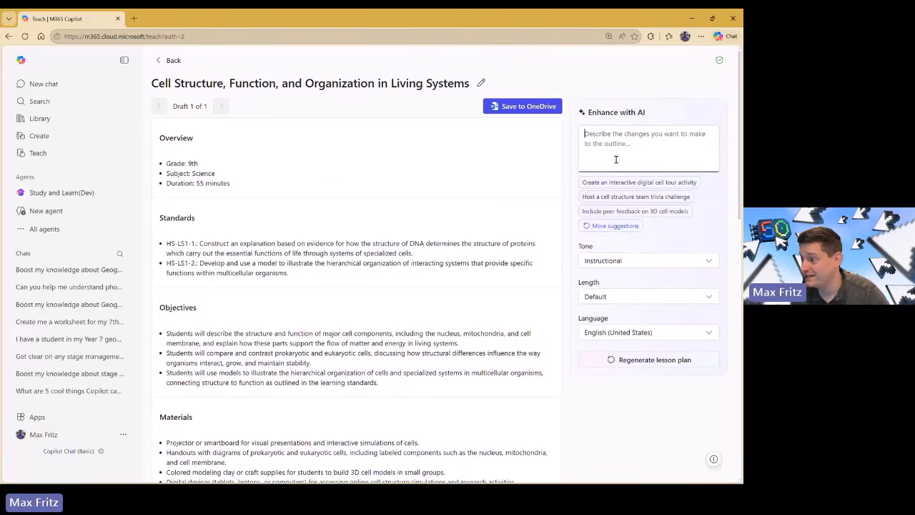
{"action": "key", "text": "ctrl+v"}
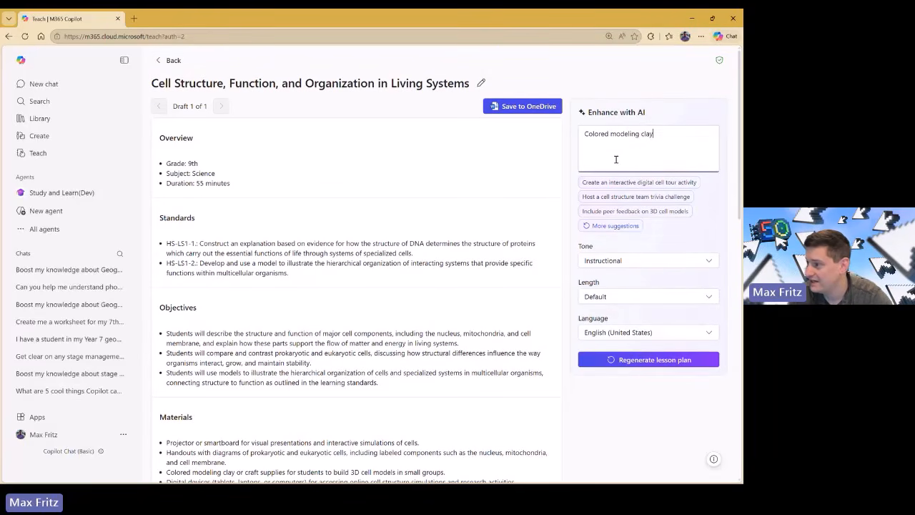
{"action": "type", "text": ", I d"}
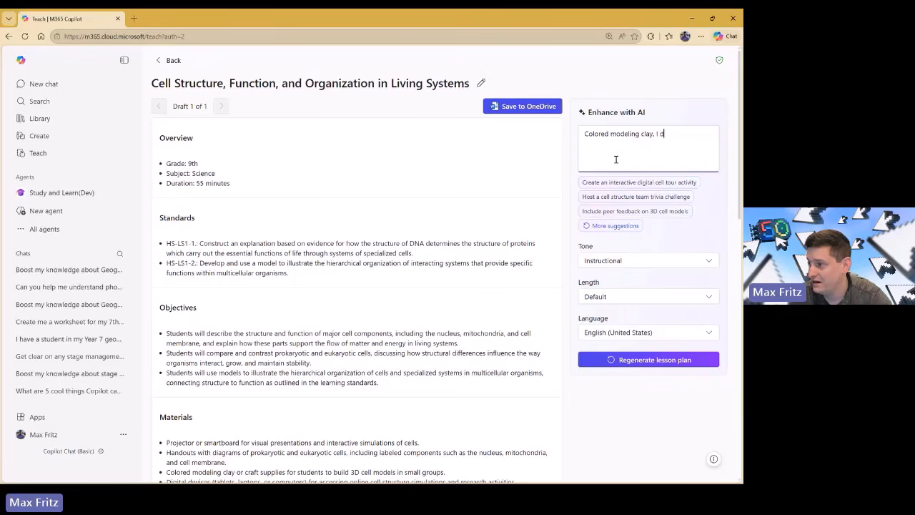
{"action": "type", "text": "on't have that, please"}
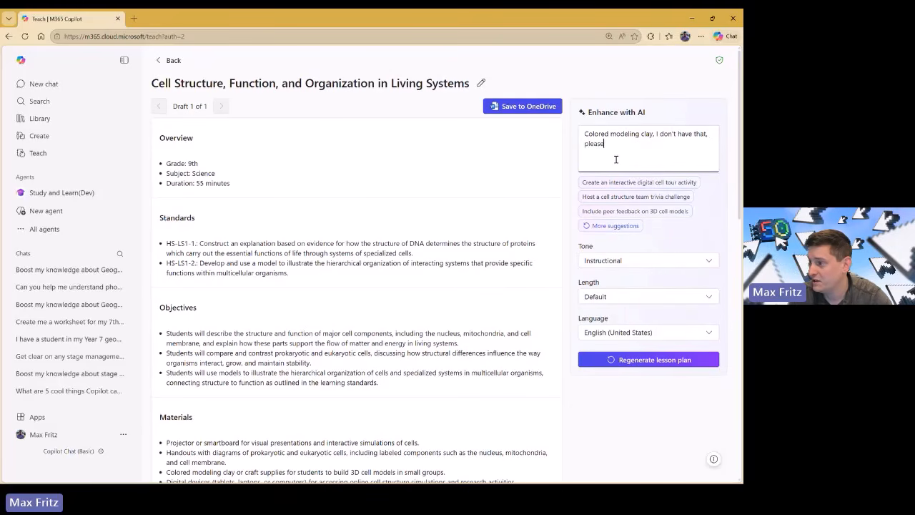
{"action": "type", "text": " make"}
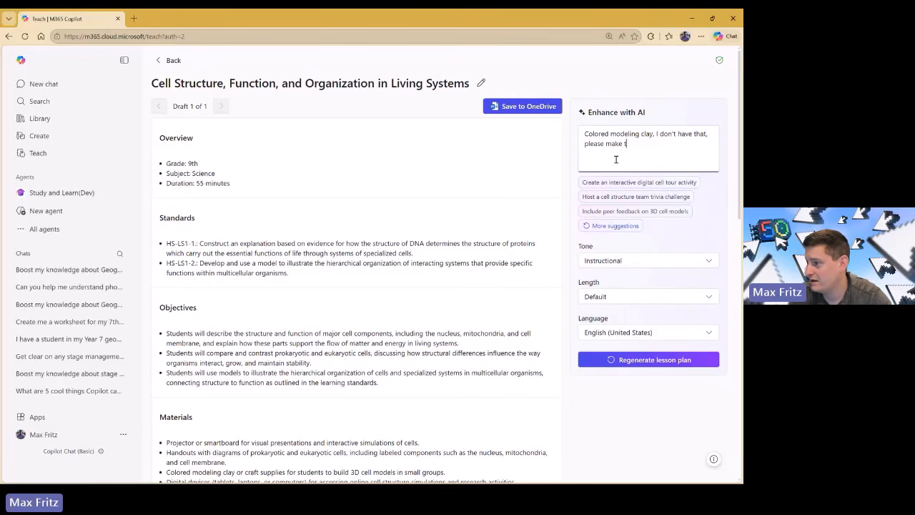
{"action": "type", "text": " a different"}
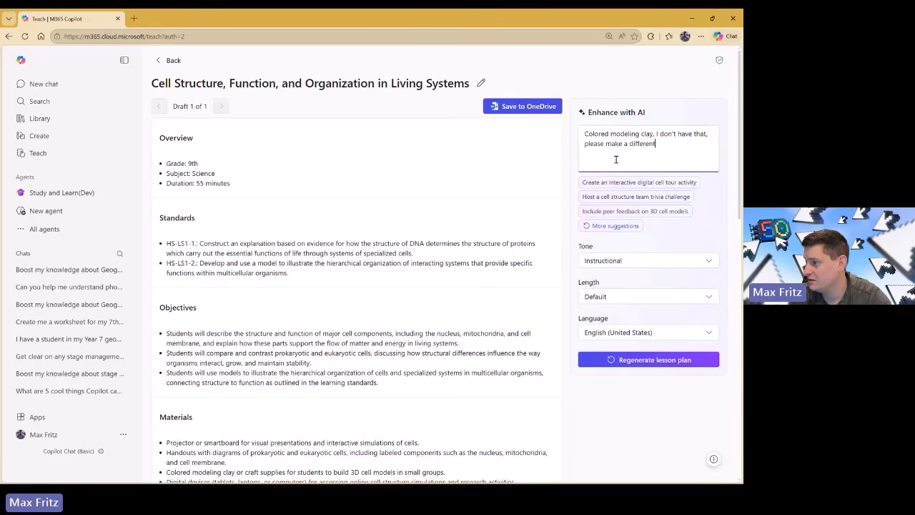
{"action": "type", "text": " version"}
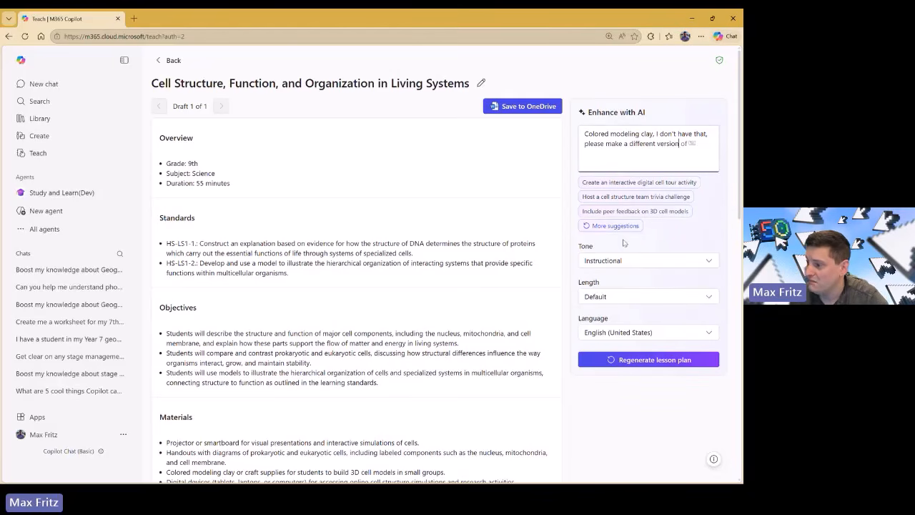
Set the lesson plan length to Concise and regenerate it as Draft 2.
{"action": "left_click", "coordinate": [614, 297]}
{"action": "left_click", "coordinate": [614, 317]}
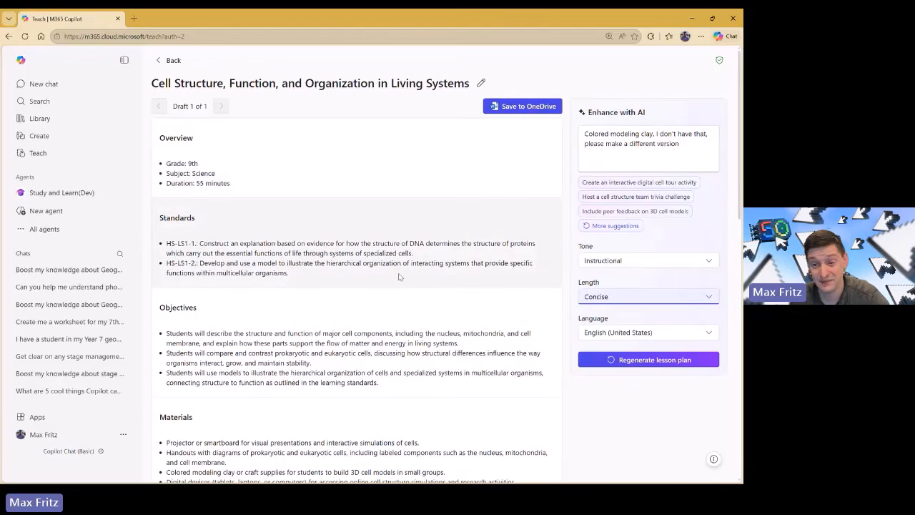
{"action": "scroll", "coordinate": [398, 276], "scroll_direction": "down", "scroll_amount": 2}
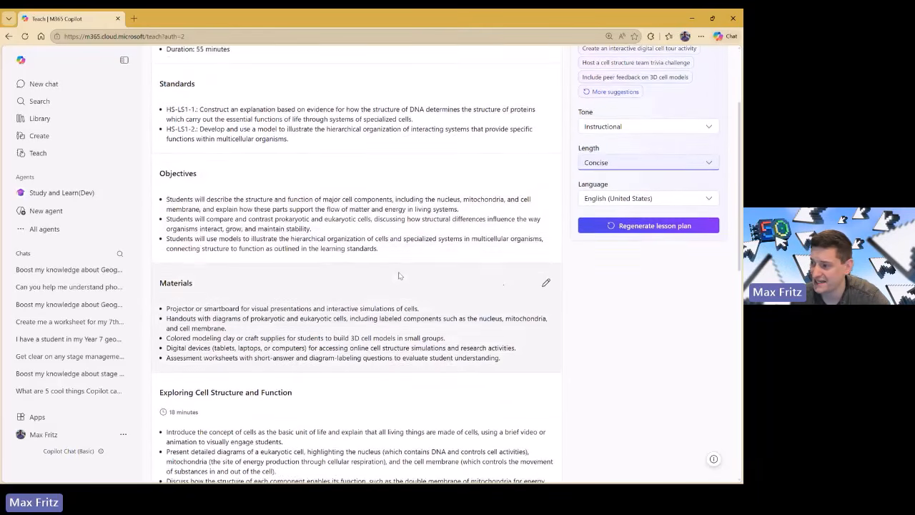
{"action": "scroll", "coordinate": [404, 358], "scroll_direction": "up", "scroll_amount": 1}
{"action": "scroll", "coordinate": [404, 354], "scroll_direction": "down", "scroll_amount": 3}
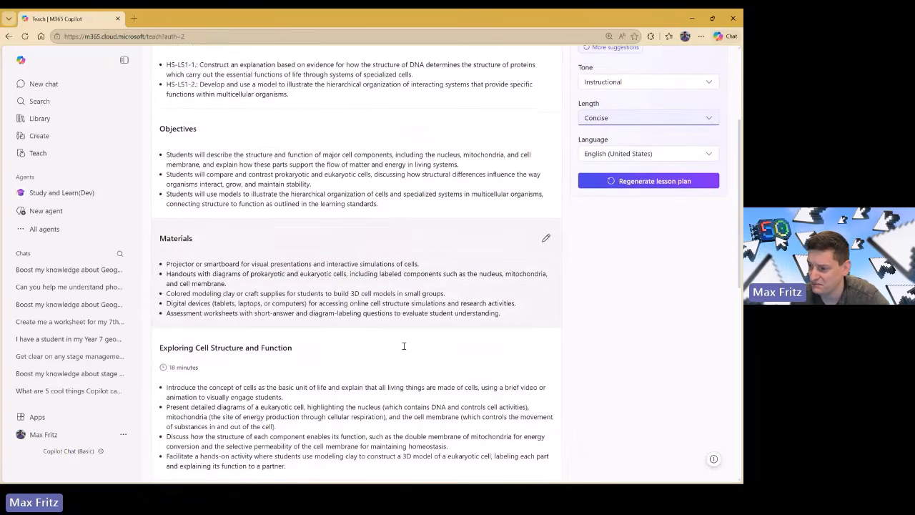
{"action": "scroll", "coordinate": [404, 349], "scroll_direction": "up", "scroll_amount": 3}
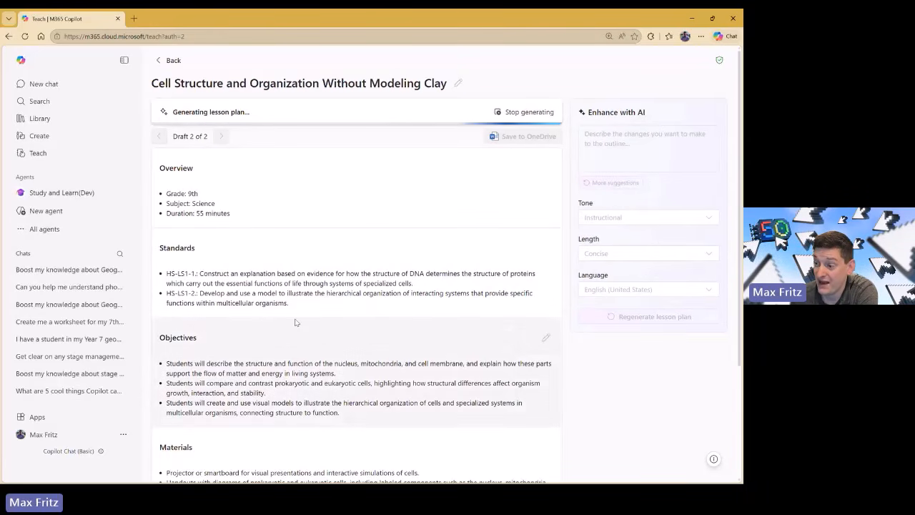
Review Draft 2's timed sections from Exploring Cell Structure down to Assessment and Reflection.
{"action": "scroll", "coordinate": [296, 321], "scroll_direction": "down", "scroll_amount": 2}
{"action": "scroll", "coordinate": [296, 321], "scroll_direction": "down", "scroll_amount": 1}
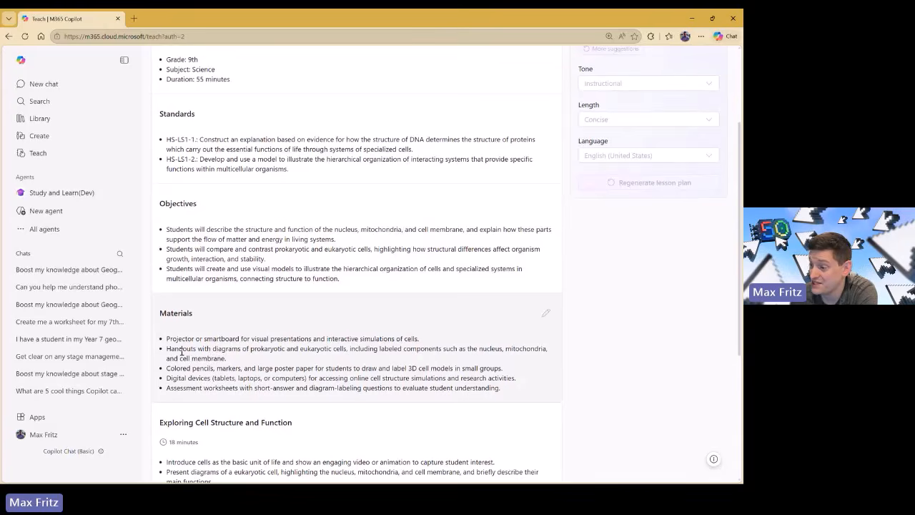
{"action": "scroll", "coordinate": [193, 364], "scroll_direction": "down", "scroll_amount": 7}
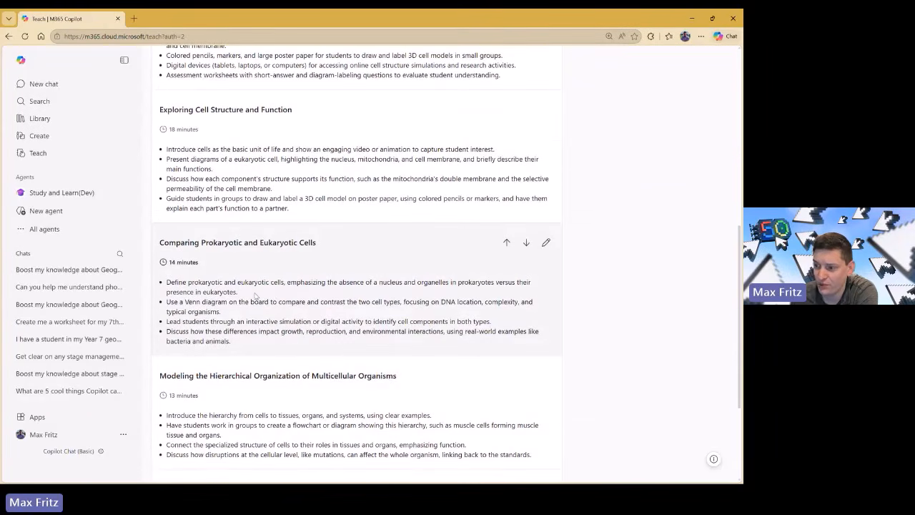
{"action": "scroll", "coordinate": [231, 302], "scroll_direction": "down", "scroll_amount": 4}
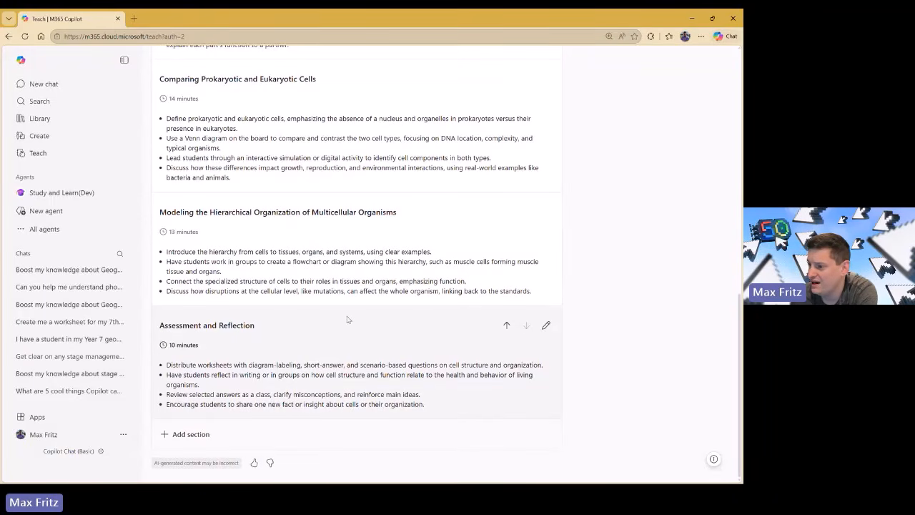
{"action": "left_click", "coordinate": [548, 330]}
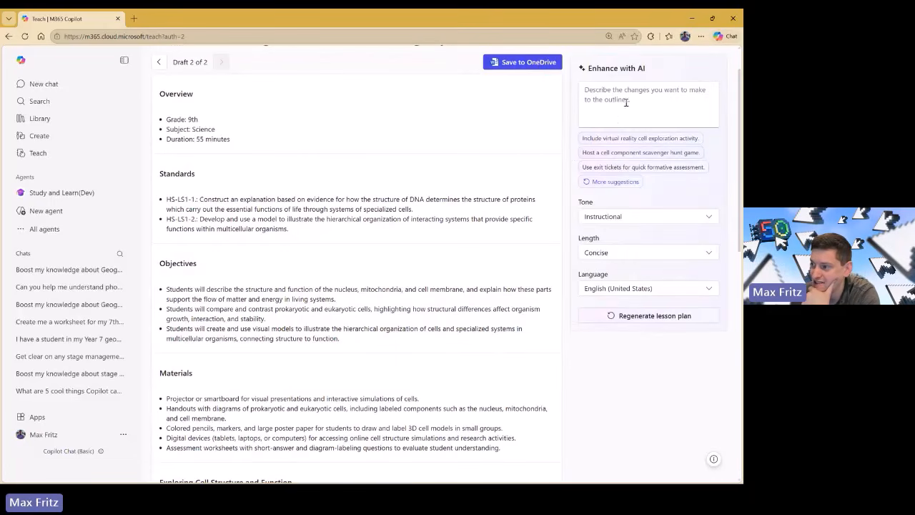
{"action": "scroll", "coordinate": [586, 293], "scroll_direction": "down", "scroll_amount": 10}
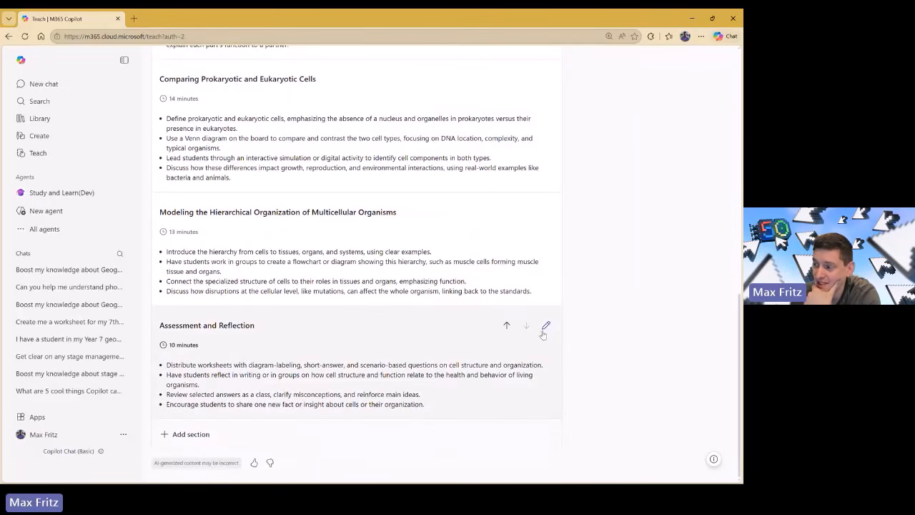
Replace 'Review selected answers' with the Venn diagram prokaryotic-versus-eukaryotic comparison, moved to second place.
{"action": "left_click", "coordinate": [546, 328]}
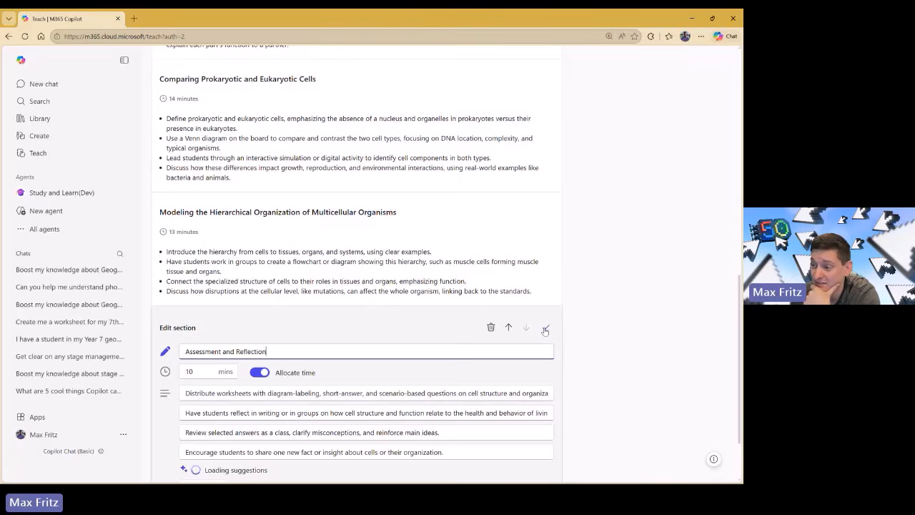
{"action": "scroll", "coordinate": [545, 329], "scroll_direction": "down", "scroll_amount": 1}
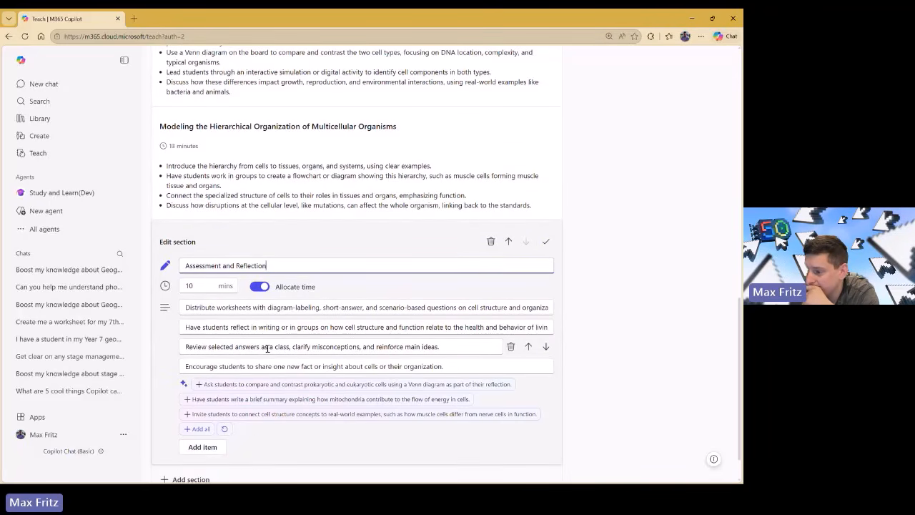
{"action": "left_click", "coordinate": [511, 348]}
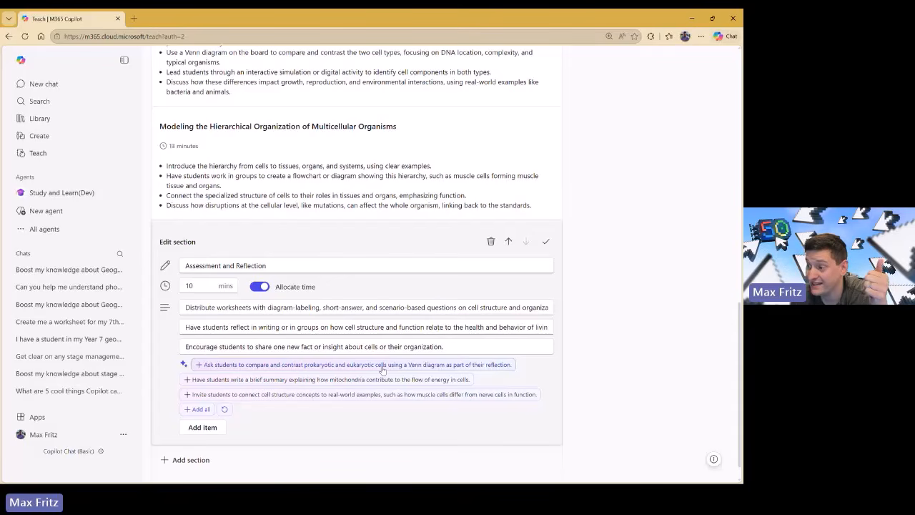
{"action": "left_click", "coordinate": [243, 365]}
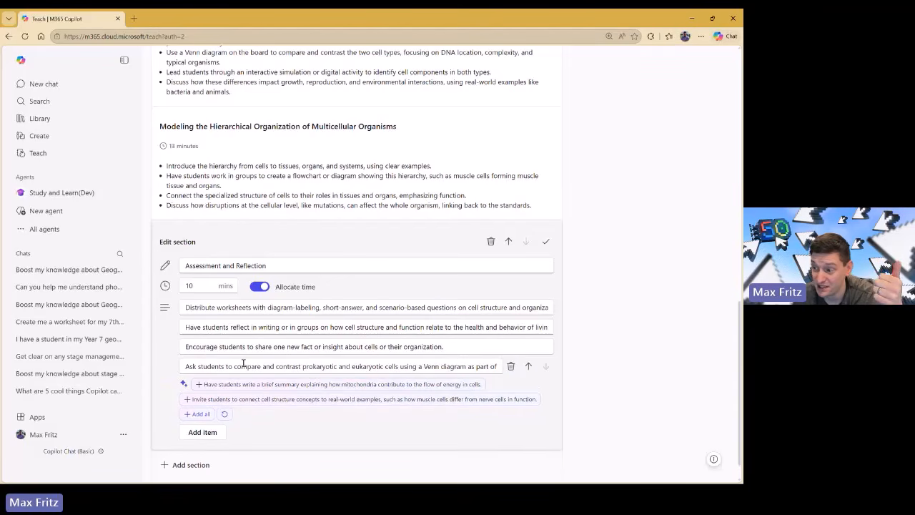
{"action": "left_click", "coordinate": [529, 367]}
{"action": "left_click", "coordinate": [530, 347]}
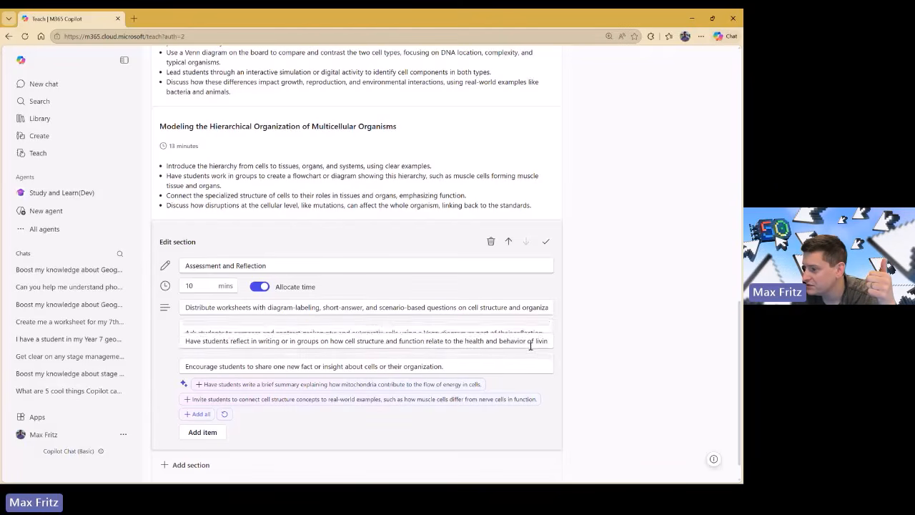
{"action": "left_click", "coordinate": [546, 244]}
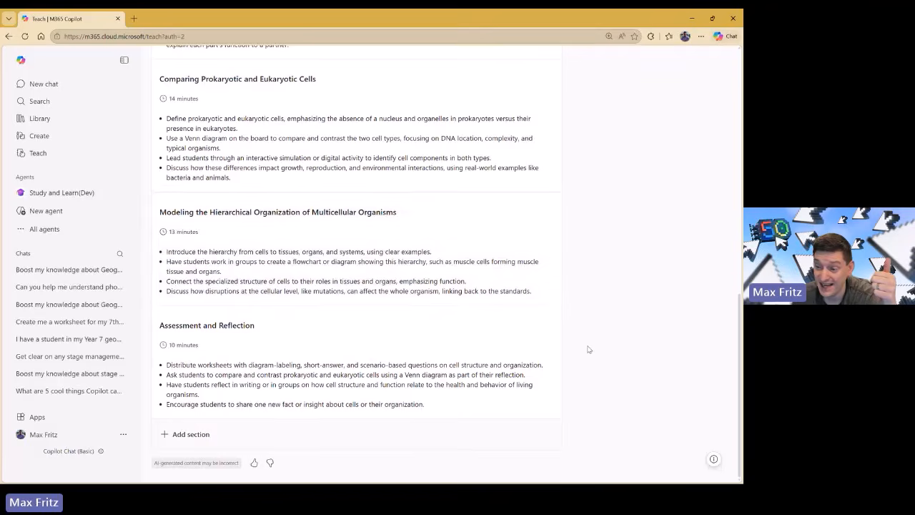
{"action": "scroll", "coordinate": [588, 349], "scroll_direction": "up", "scroll_amount": 3}
{"action": "scroll", "coordinate": [588, 349], "scroll_direction": "up", "scroll_amount": 5}
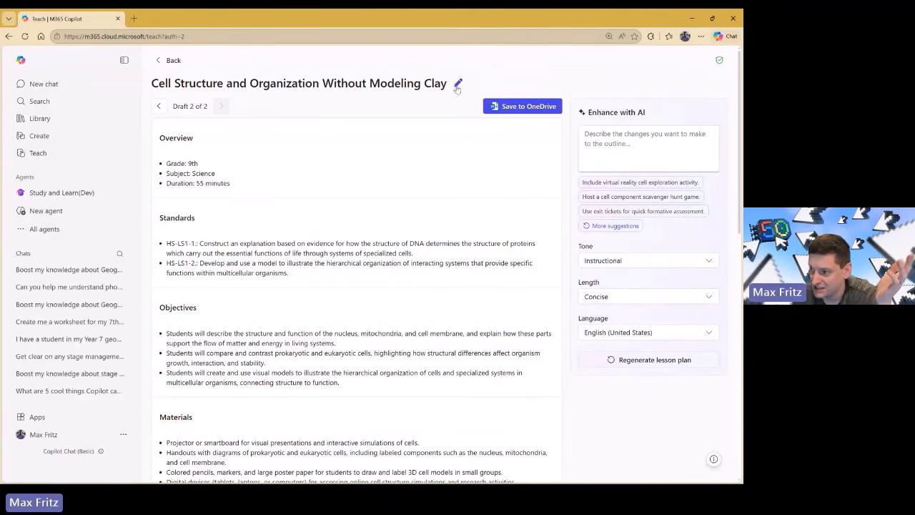
Save Draft 2 to the OneDrive root as 'Cell Structure and Organization Without Modeling Clay.docx'.
{"action": "left_click", "coordinate": [158, 106]}
{"action": "left_click", "coordinate": [221, 106]}
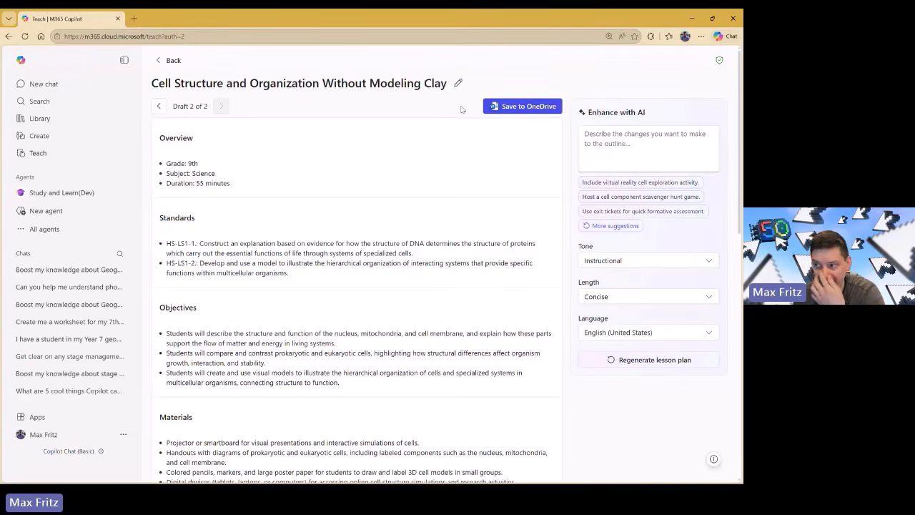
{"action": "left_click", "coordinate": [512, 111]}
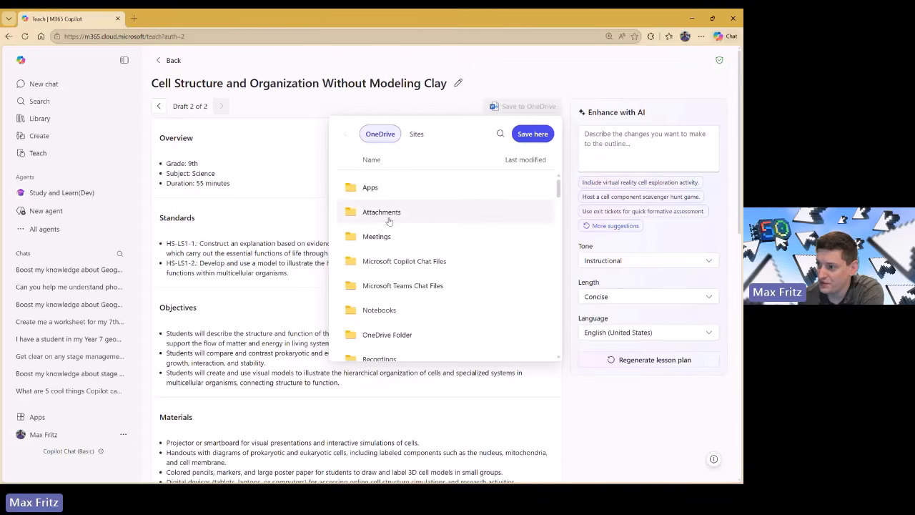
{"action": "scroll", "coordinate": [409, 269], "scroll_direction": "down", "scroll_amount": 3}
{"action": "scroll", "coordinate": [409, 262], "scroll_direction": "up", "scroll_amount": 3}
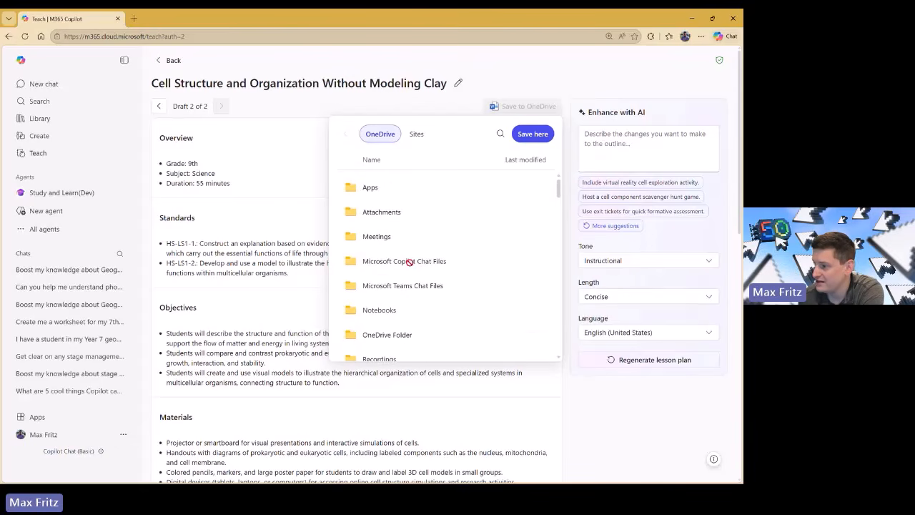
{"action": "left_click", "coordinate": [530, 140]}
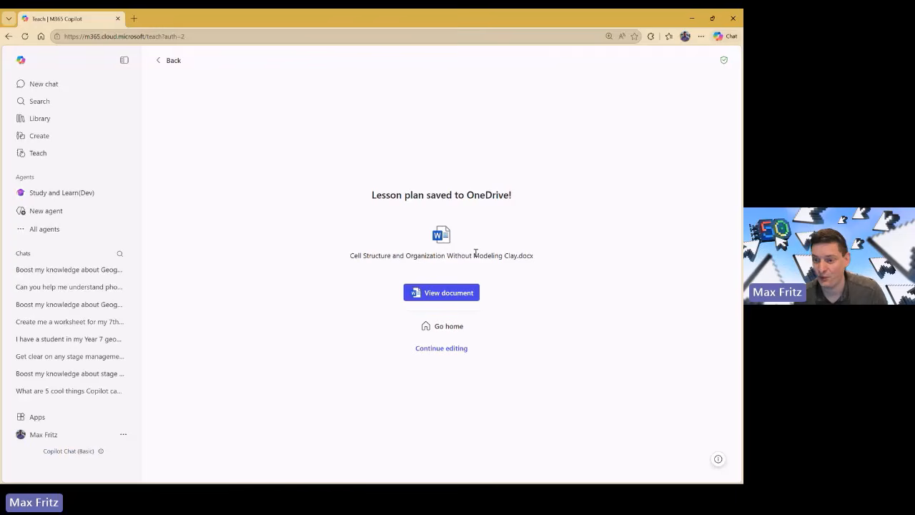
Review the saved lesson plan in Word for the web, then return to the Teach | M365 Copilot tab.
{"action": "left_click", "coordinate": [464, 298]}
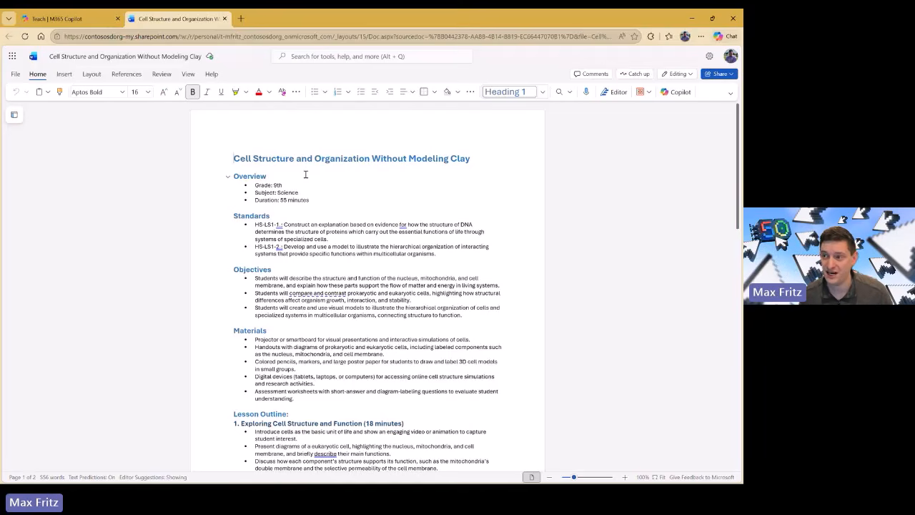
{"action": "left_click", "coordinate": [73, 22]}
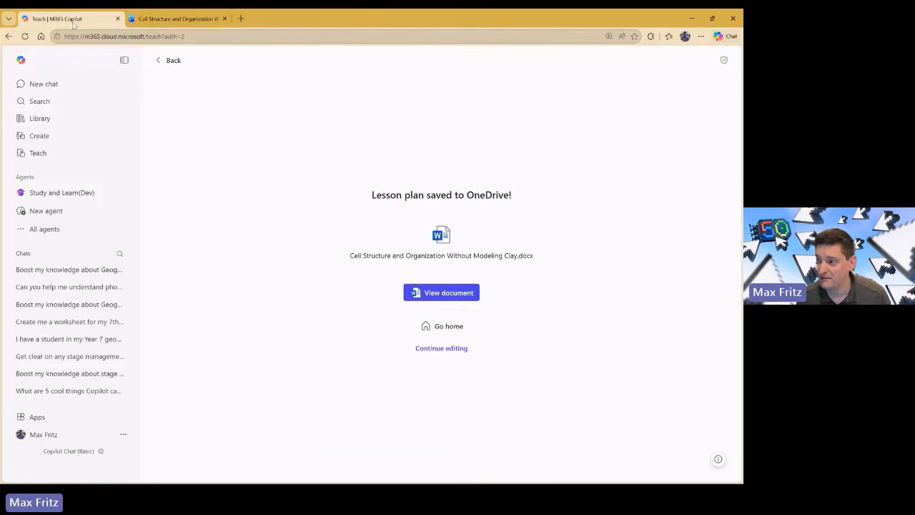
Return to Teach home and check the History list shows the new lesson plan.
{"action": "left_click", "coordinate": [456, 333]}
{"action": "scroll", "coordinate": [326, 305], "scroll_direction": "down", "scroll_amount": 2}
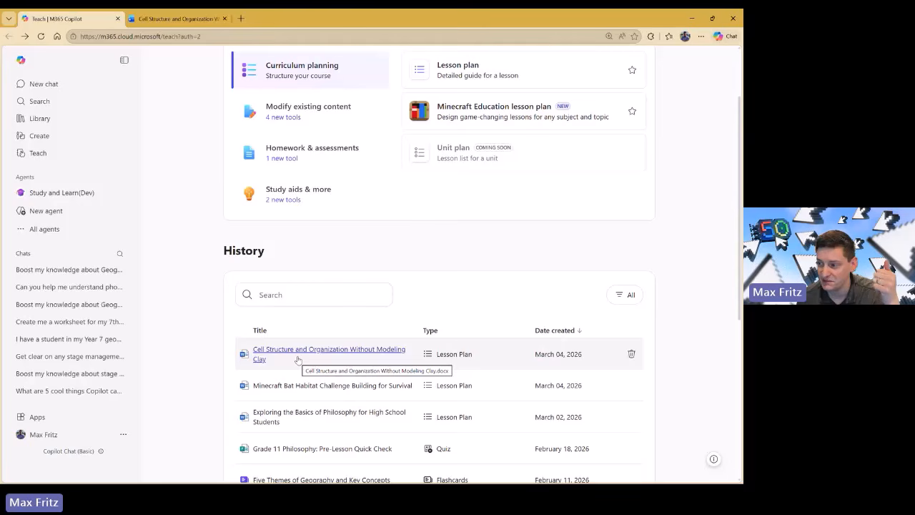
{"action": "scroll", "coordinate": [308, 336], "scroll_direction": "up", "scroll_amount": 2}
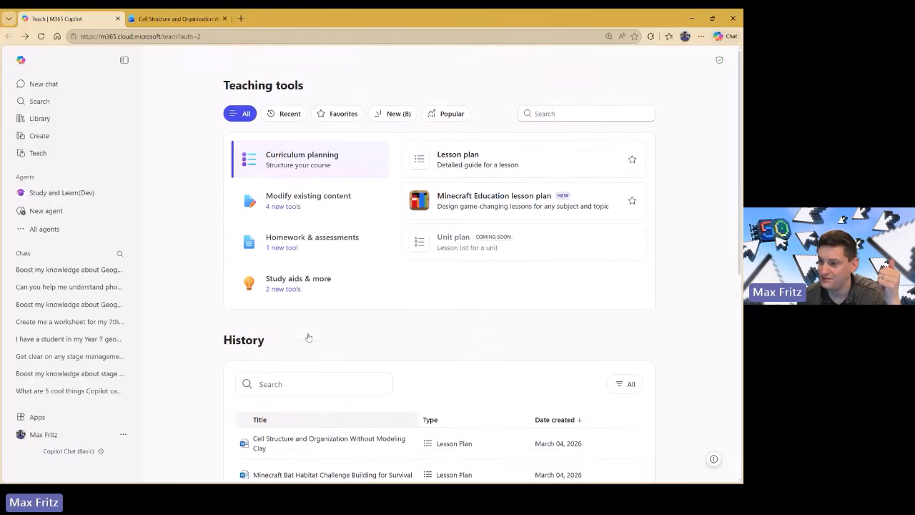
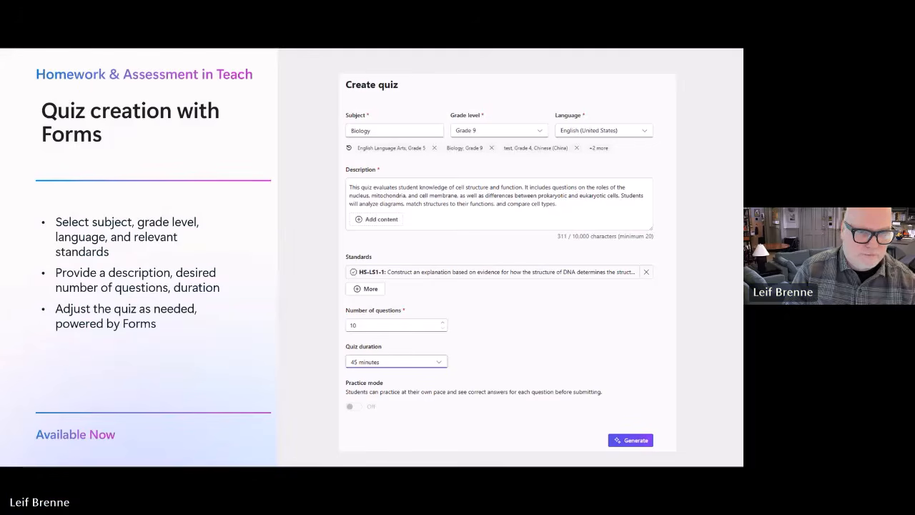
Switch from the PowerPoint slideshow to the M365 Copilot Teach page in the browser.
{"action": "key", "text": "alt+Tab"}
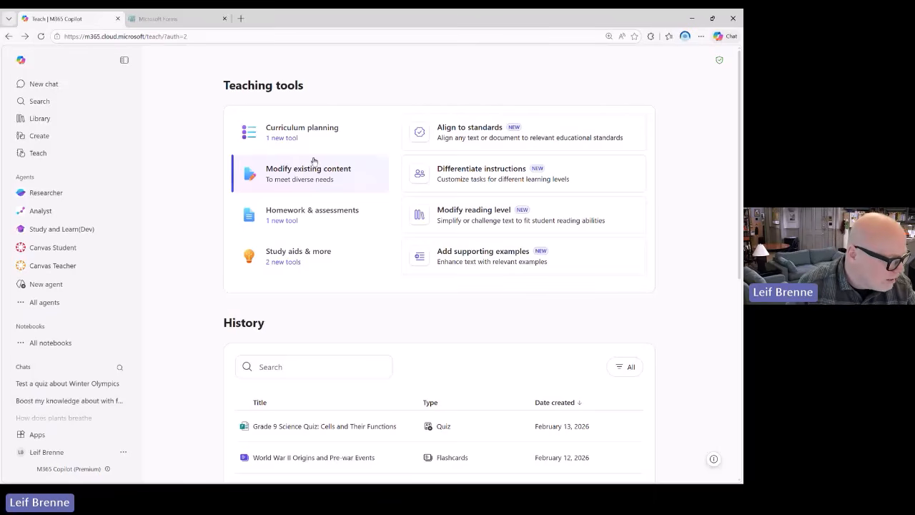
Start a new quiz from the Quiz card under Homework & assessments.
{"action": "left_click", "coordinate": [317, 218]}
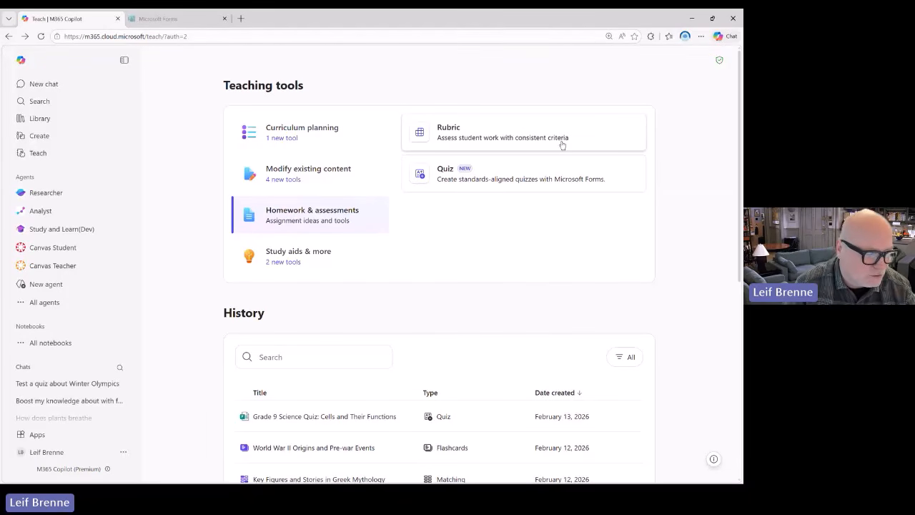
{"action": "left_click", "coordinate": [569, 187]}
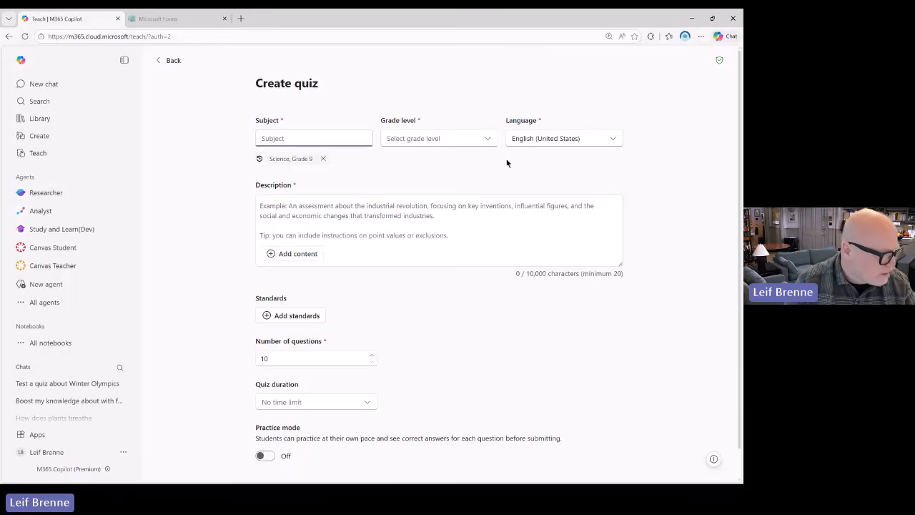
Set the quiz to Science, Grade 9, paste the cell structure description, and open Add standards.
{"action": "left_click", "coordinate": [300, 158]}
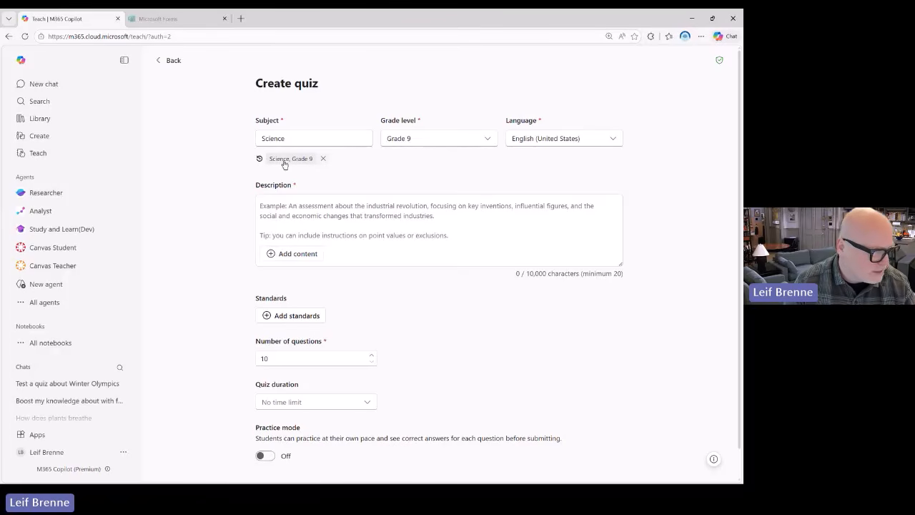
{"action": "left_click", "coordinate": [282, 205]}
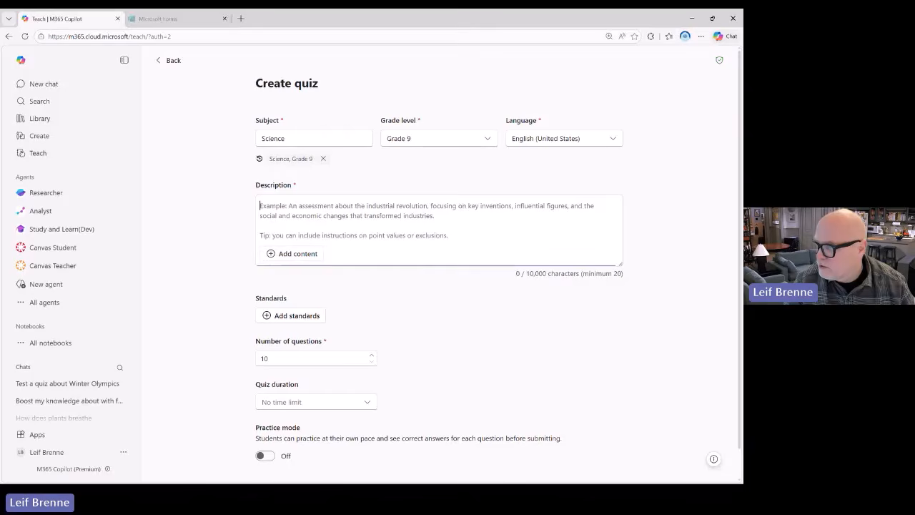
{"action": "key", "text": "alt+Tab"}
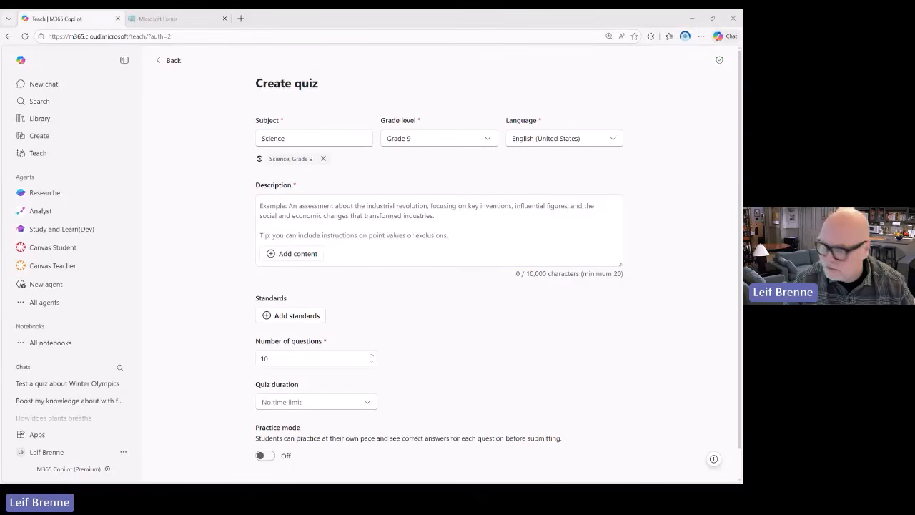
{"action": "left_click", "coordinate": [272, 205]}
{"action": "type", "text": "This quiz evaluates student knowledge of cell structure and function. It includes questions on the roles of the nucleus, mitochondria, and cell membrane, as well as differences between prokaryotic and eukaryotic cells. Students will analyze diagrams, match structures to their functions, and compare cell types"}
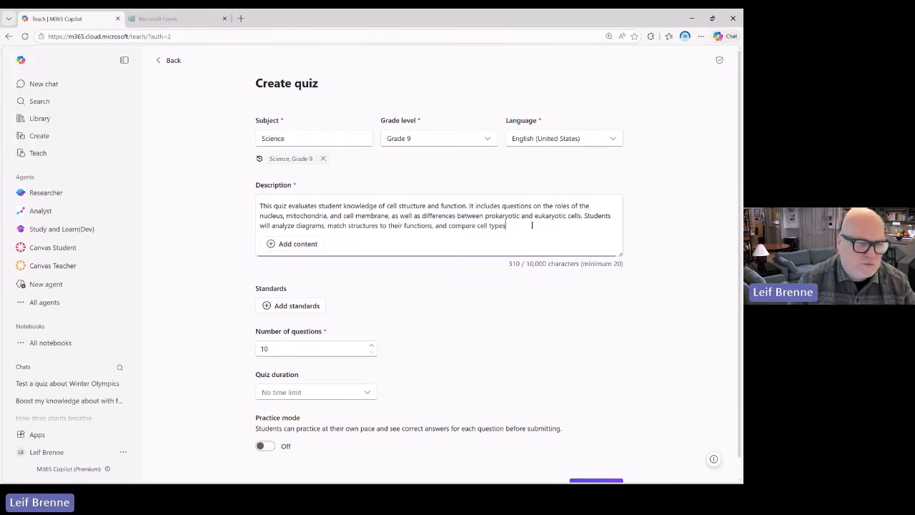
{"action": "left_click", "coordinate": [301, 305]}
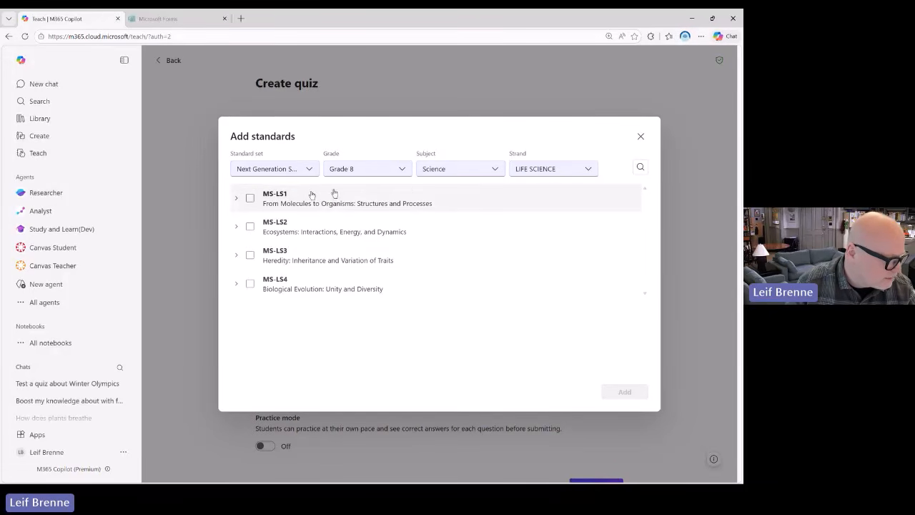
Attach Life Science standards MS-LS1-1 and MS-LS1-2 to the quiz.
{"action": "left_click", "coordinate": [237, 198]}
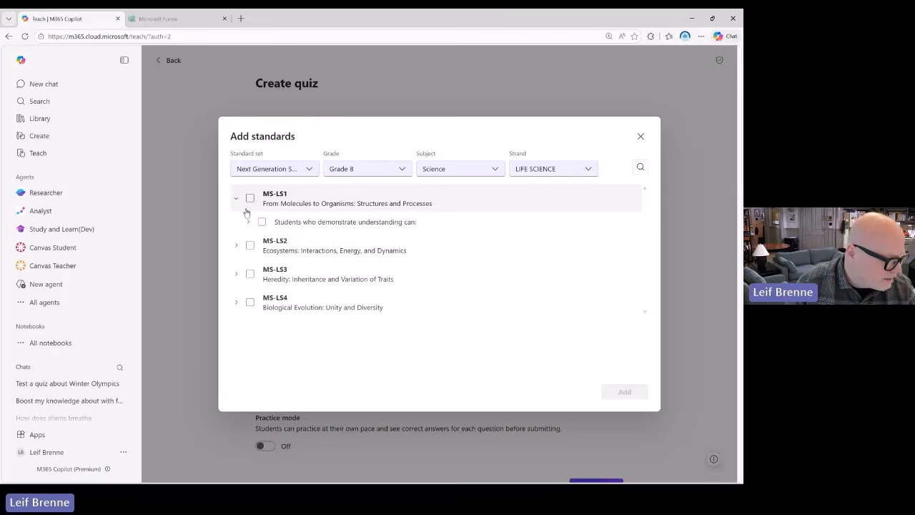
{"action": "left_click", "coordinate": [248, 222]}
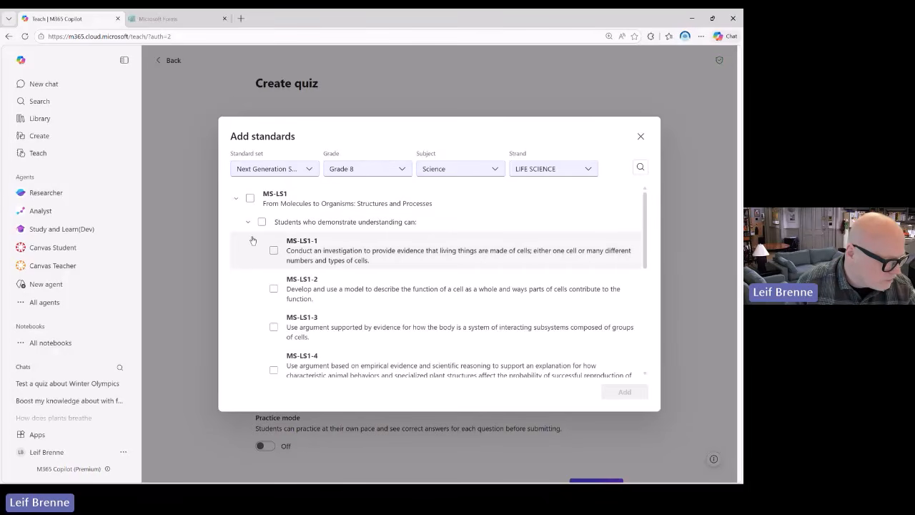
{"action": "left_click", "coordinate": [274, 251]}
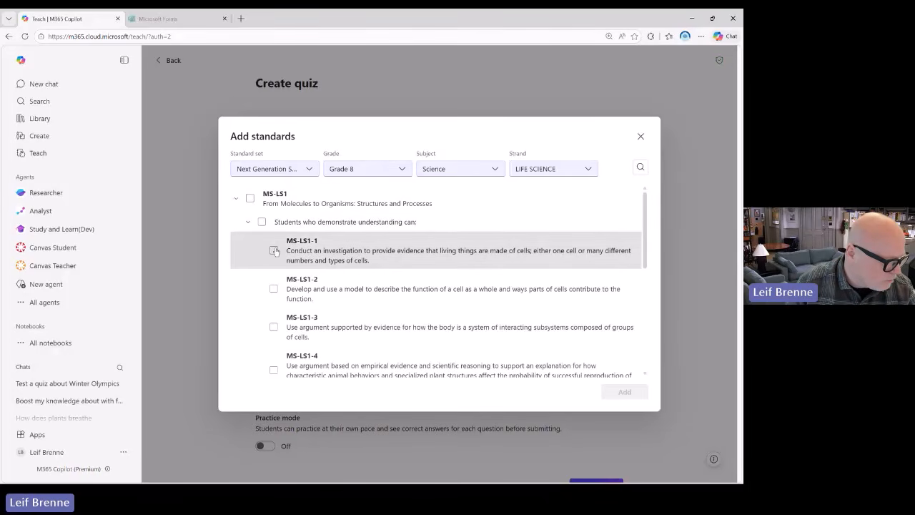
{"action": "left_click", "coordinate": [275, 289]}
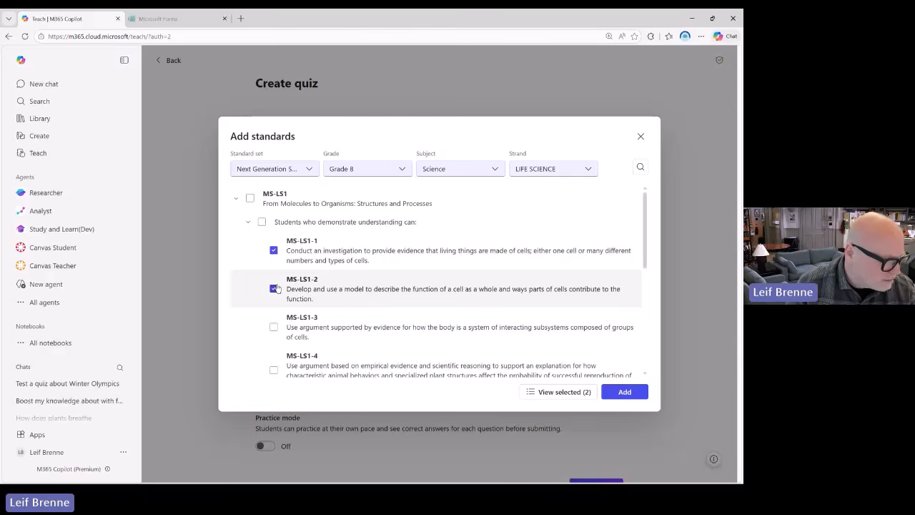
{"action": "left_click", "coordinate": [613, 394]}
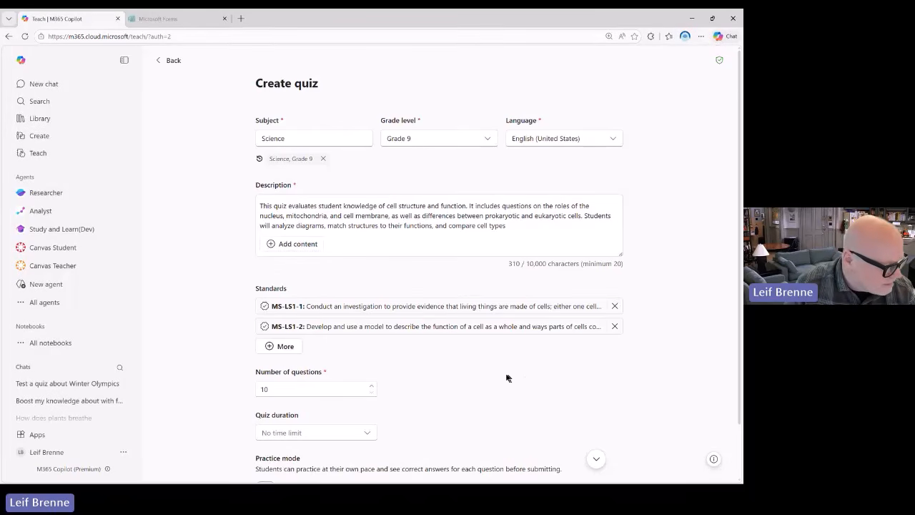
Try a 30-minute quiz duration, then replace it with a custom 25 minutes.
{"action": "scroll", "coordinate": [504, 376], "scroll_direction": "down", "scroll_amount": 2}
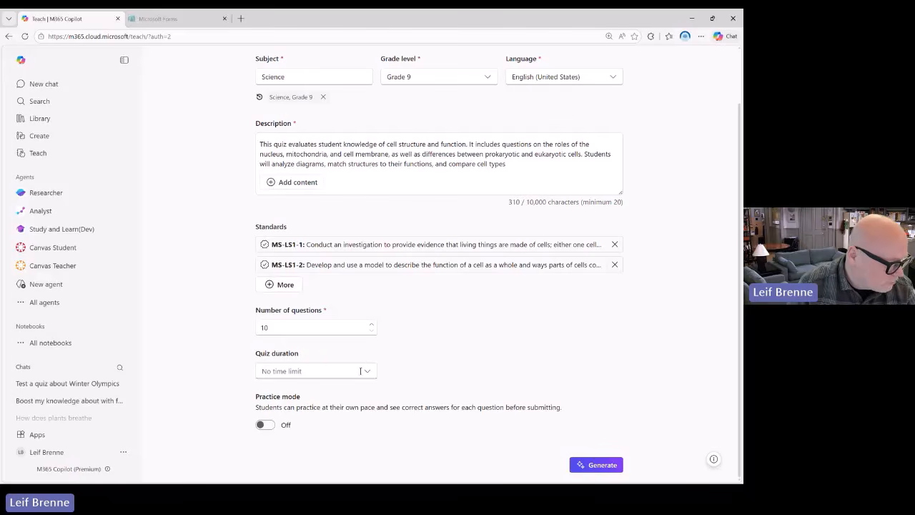
{"action": "left_click", "coordinate": [367, 373]}
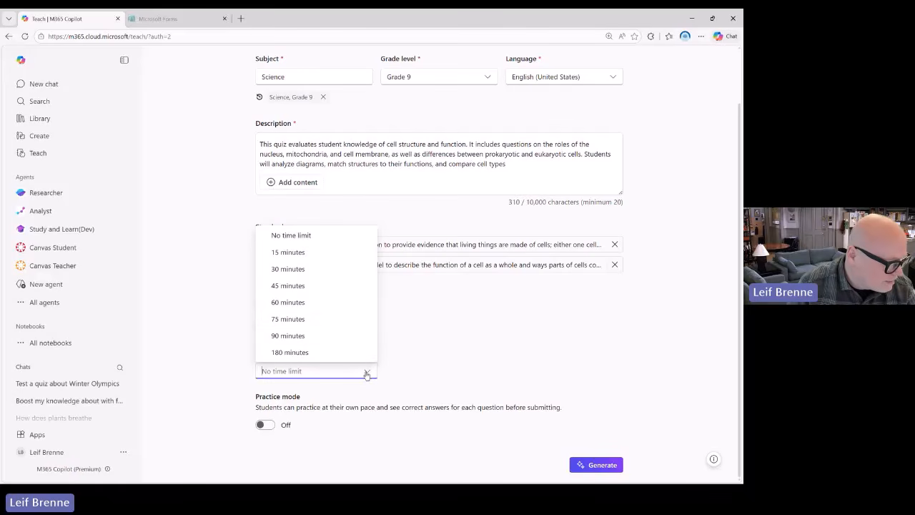
{"action": "left_click", "coordinate": [316, 268]}
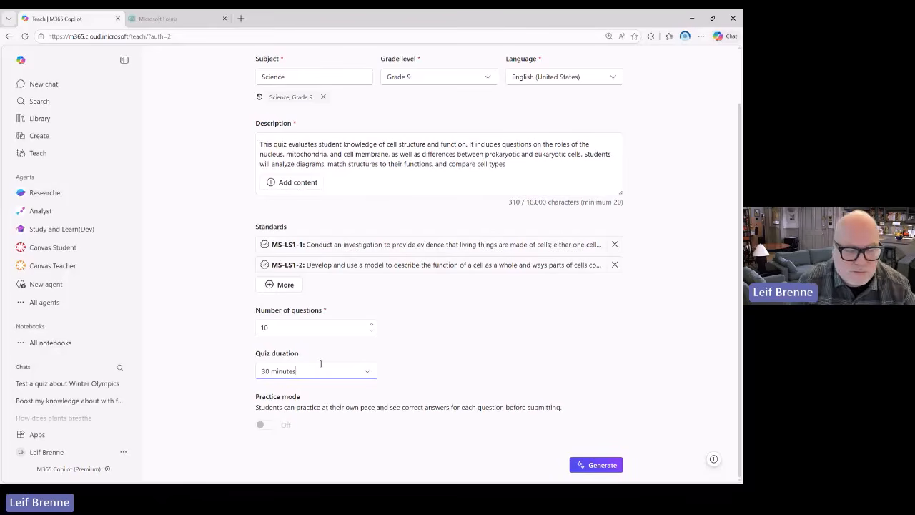
{"action": "key", "text": "BackSpace"}
{"action": "key", "text": "BackSpace"}
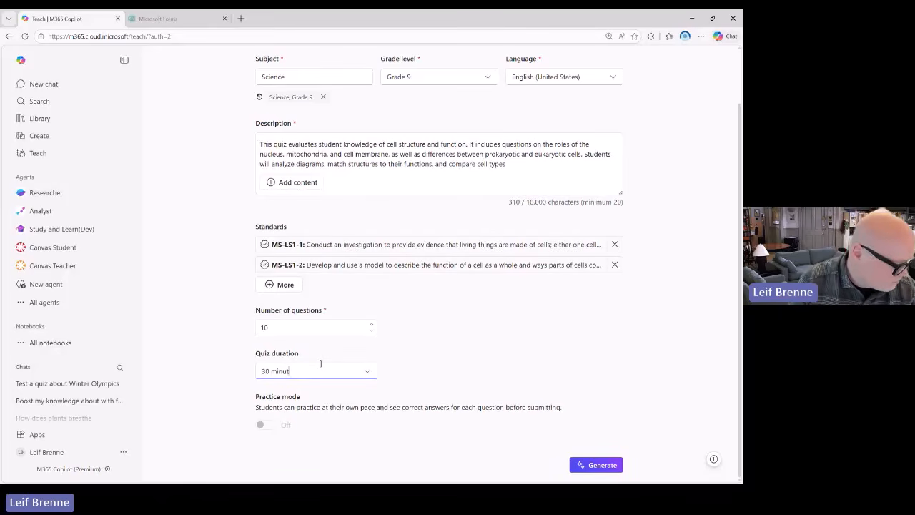
{"action": "key", "text": "BackSpace"}
{"action": "key", "text": "BackSpace"}
{"action": "key", "text": "BackSpace"}
{"action": "key", "text": "BackSpace"}
{"action": "key", "text": "BackSpace"}
{"action": "key", "text": "BackSpace"}
{"action": "key", "text": "BackSpace"}
{"action": "key", "text": "BackSpace"}
{"action": "type", "text": "25"}
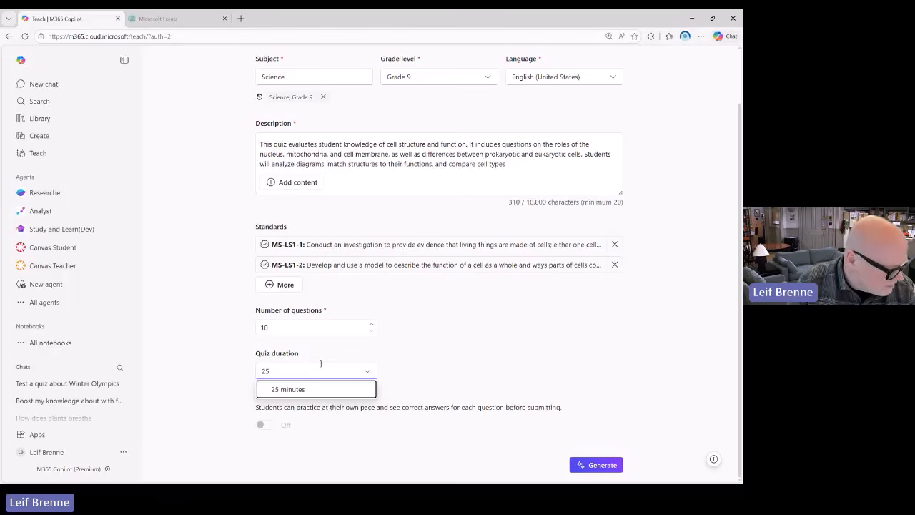
{"action": "key", "text": "Tab"}
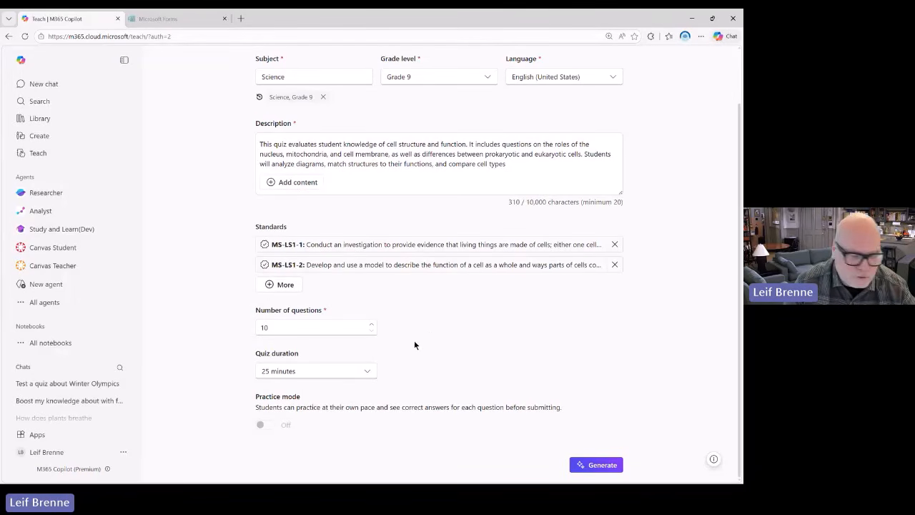
Remove the time limit, then settle on a 30-minute quiz duration.
{"action": "left_click", "coordinate": [368, 372]}
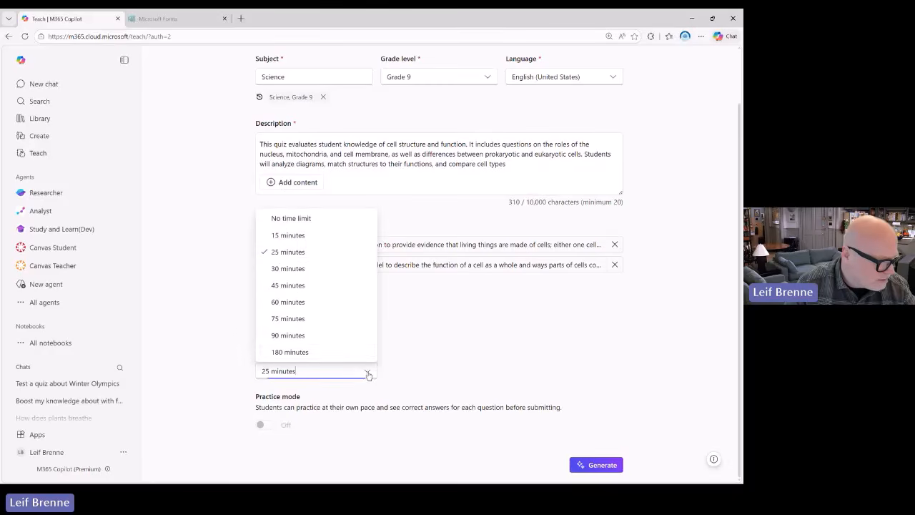
{"action": "left_click", "coordinate": [317, 219]}
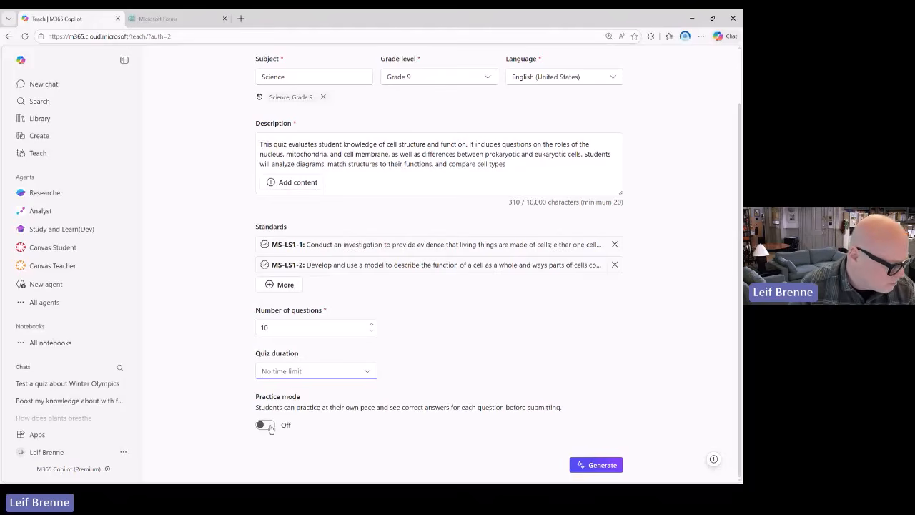
{"action": "left_click", "coordinate": [368, 372]}
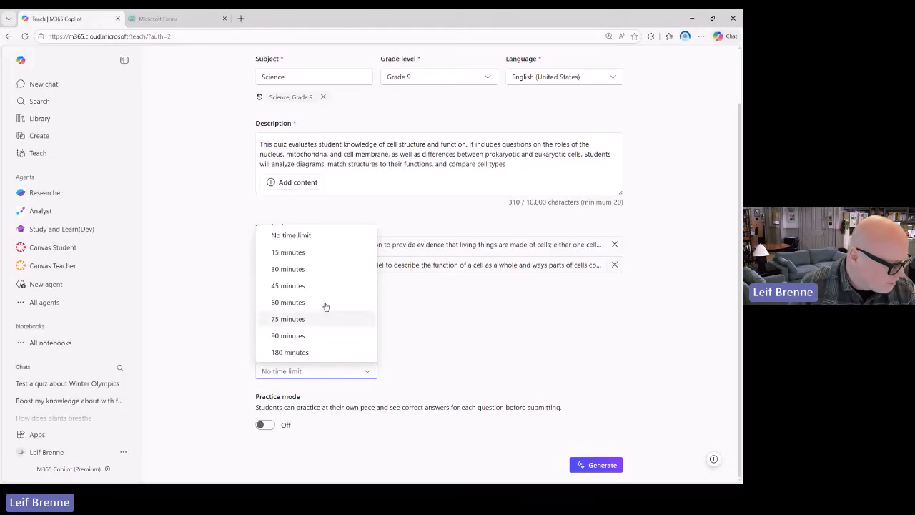
{"action": "left_click", "coordinate": [312, 270]}
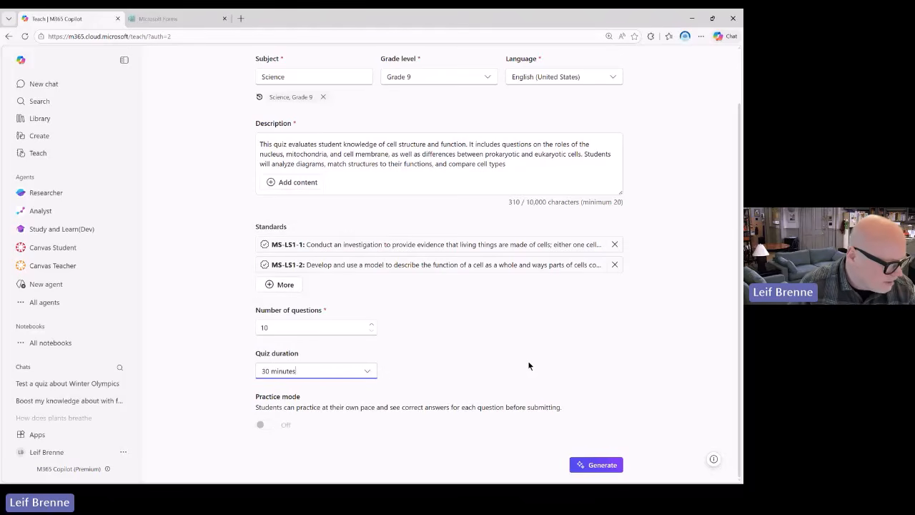
{"action": "scroll", "coordinate": [529, 366], "scroll_direction": "up", "scroll_amount": 1}
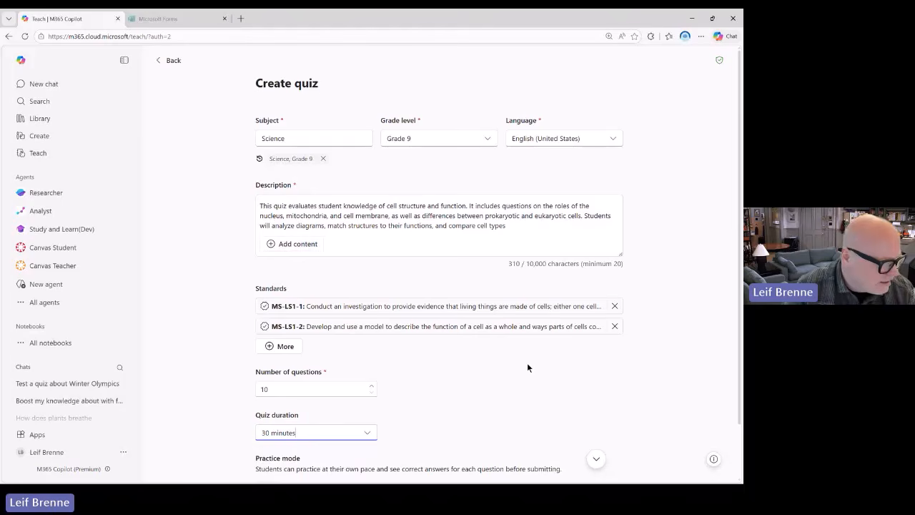
{"action": "scroll", "coordinate": [527, 362], "scroll_direction": "down", "scroll_amount": 1}
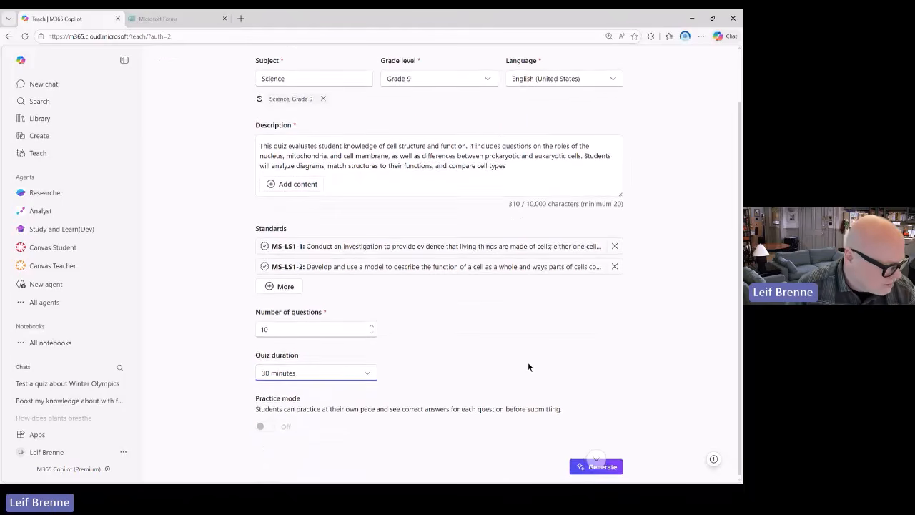
Generate the 100-point cell structure quiz and review its questions, selecting question 1.
{"action": "left_click", "coordinate": [599, 465]}
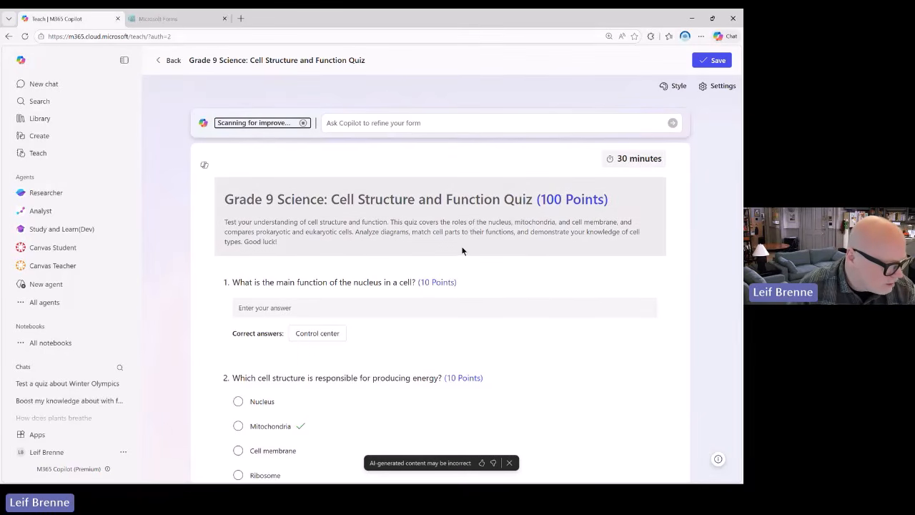
{"action": "scroll", "coordinate": [463, 249], "scroll_direction": "down", "scroll_amount": 1}
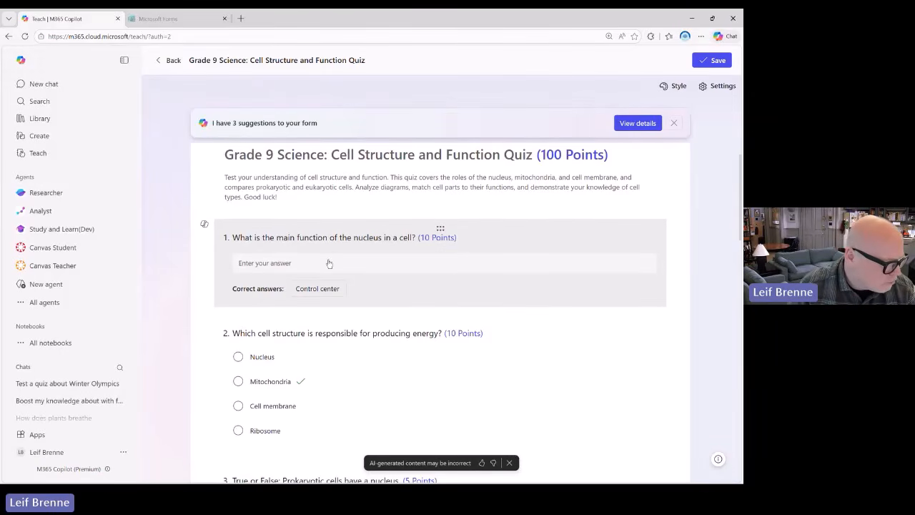
{"action": "scroll", "coordinate": [330, 275], "scroll_direction": "down", "scroll_amount": 1}
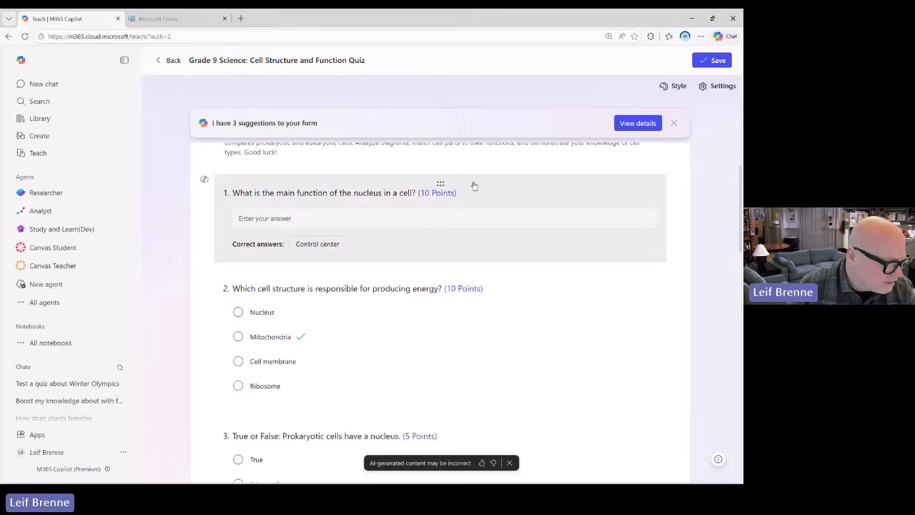
{"action": "left_click", "coordinate": [472, 186]}
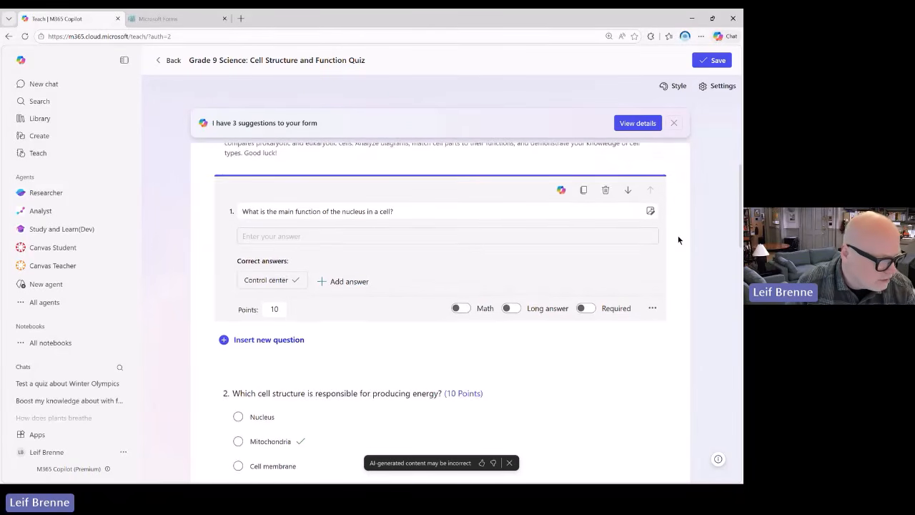
{"action": "scroll", "coordinate": [678, 240], "scroll_direction": "up", "scroll_amount": 2}
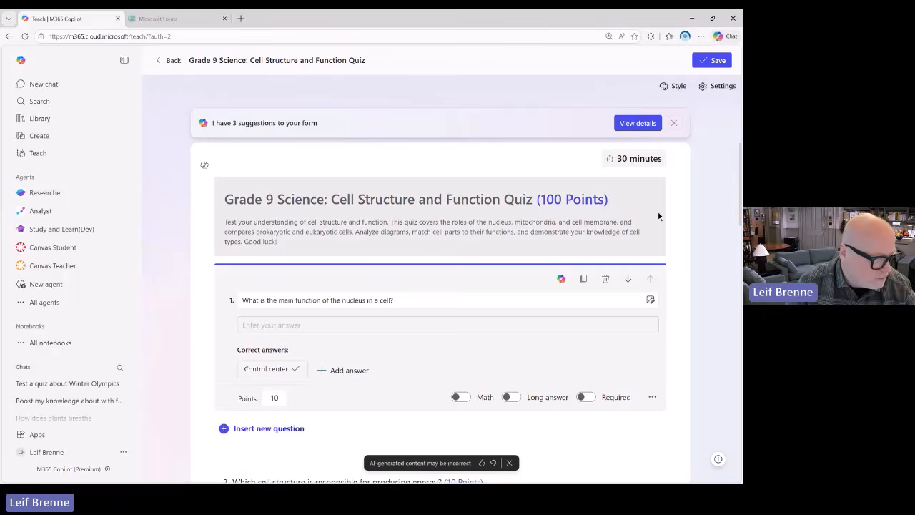
Save the generated quiz and move to the Microsoft Forms home page.
{"action": "left_click", "coordinate": [707, 64]}
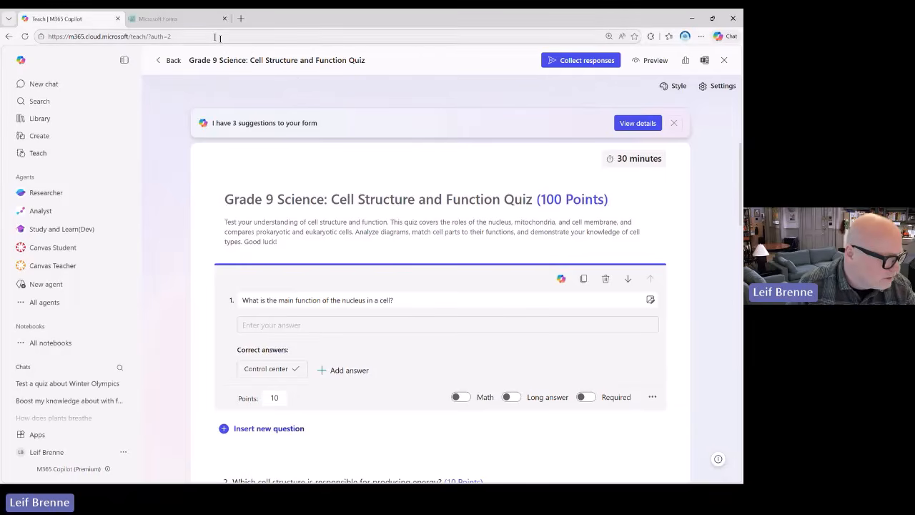
{"action": "left_click", "coordinate": [182, 22]}
View the Created in Teach app collection under My forms, then return to the Teach quiz.
{"action": "scroll", "coordinate": [107, 284], "scroll_direction": "down", "scroll_amount": 1}
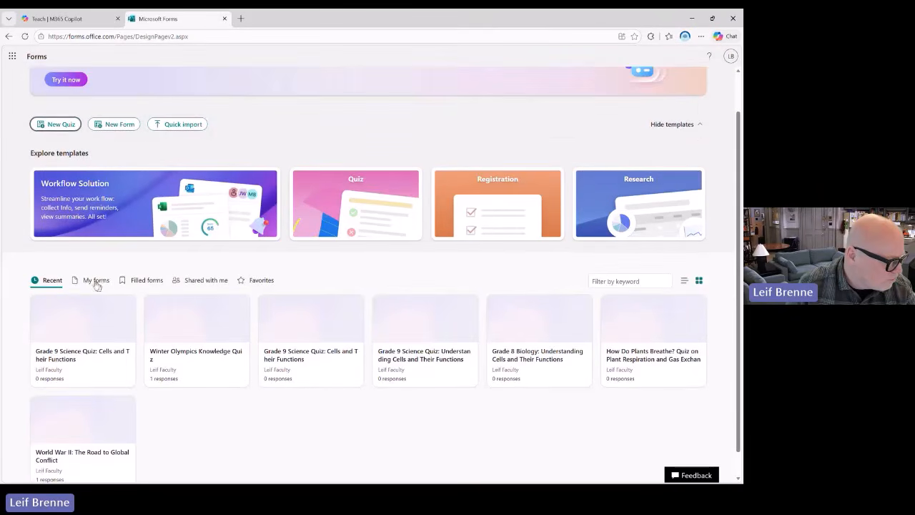
{"action": "left_click", "coordinate": [94, 282]}
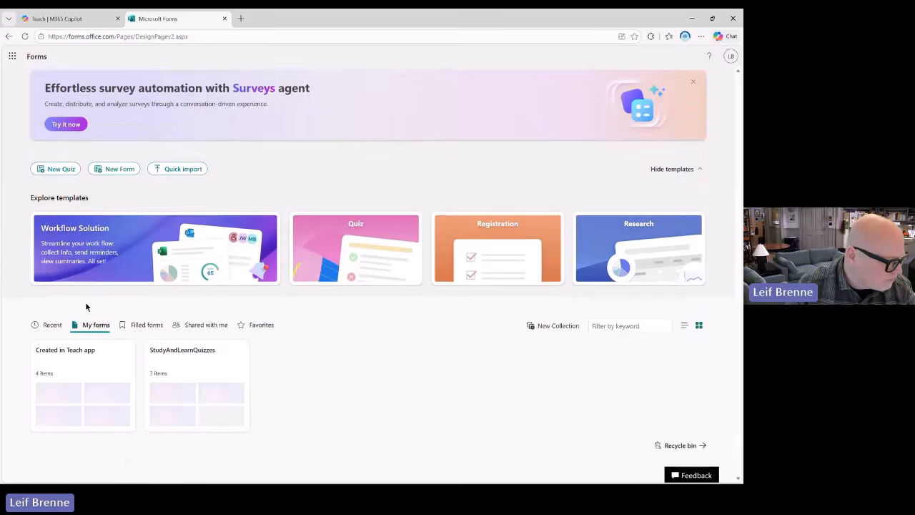
{"action": "left_click", "coordinate": [91, 350]}
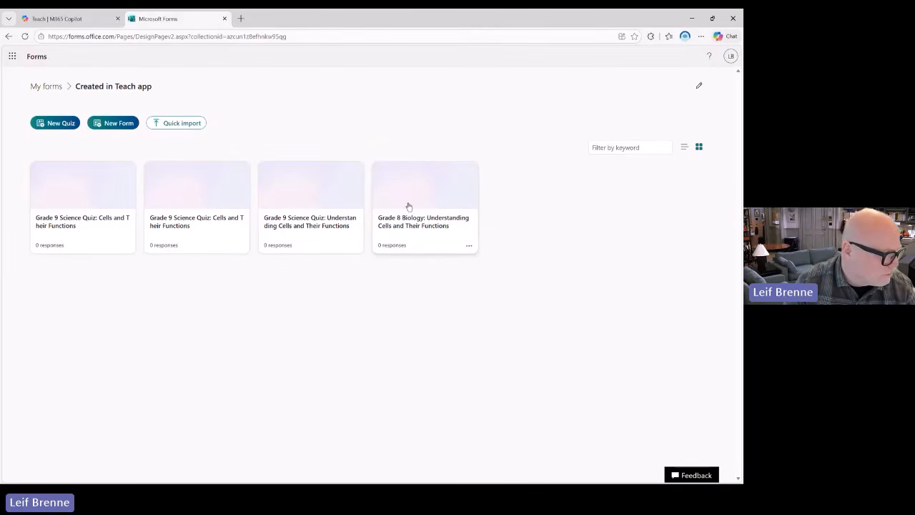
{"action": "left_click", "coordinate": [72, 20]}
Scroll through the saved quiz, then return to the 'Quiz - Demo and Hands on' slide.
{"action": "scroll", "coordinate": [413, 233], "scroll_direction": "down", "scroll_amount": 1}
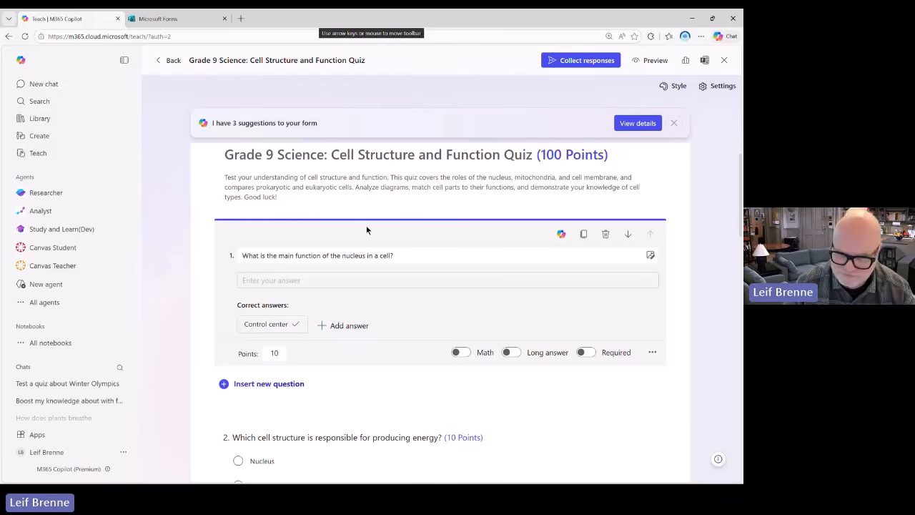
{"action": "key", "text": "alt+Tab"}
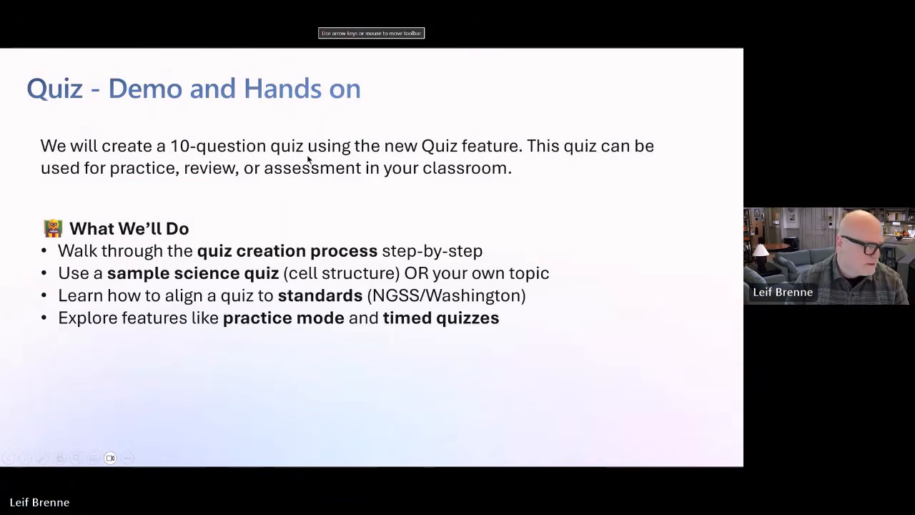
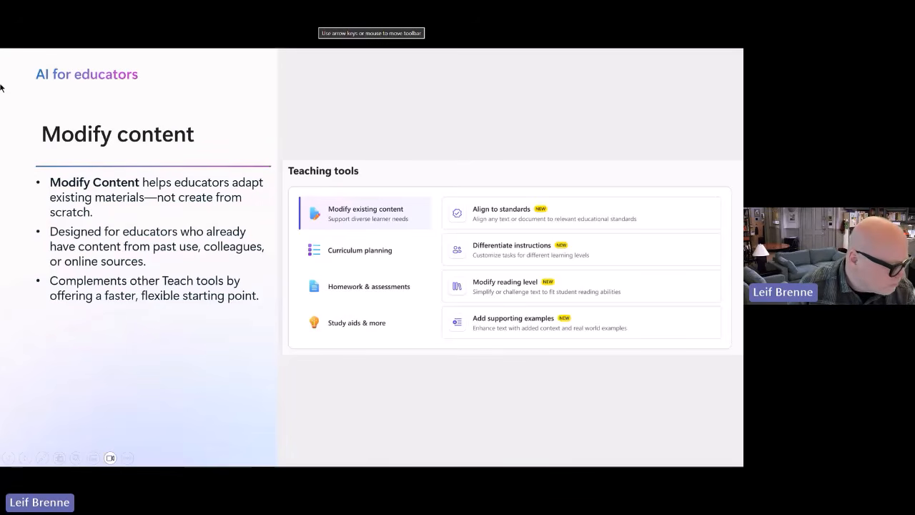
Step to the Align to standards demo slide, play its embedded video, then advance.
{"action": "left_click", "coordinate": [263, 362]}
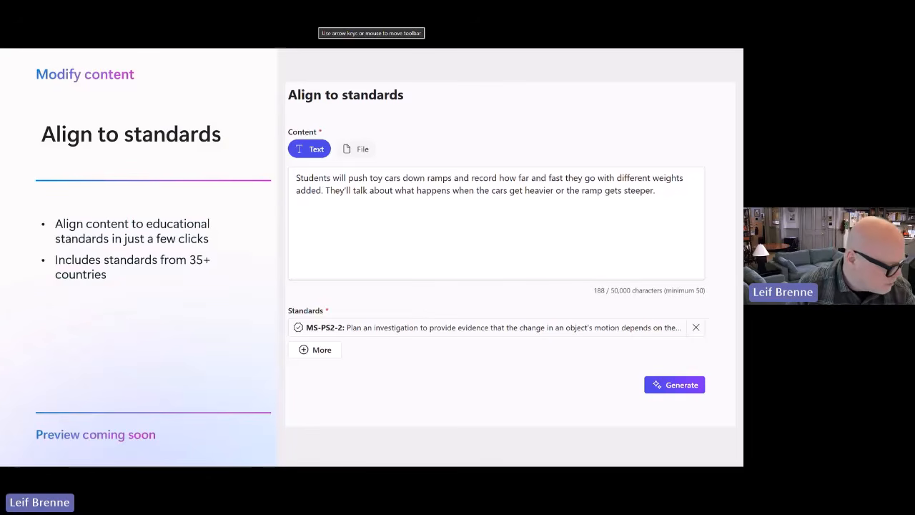
{"action": "key", "text": "Right"}
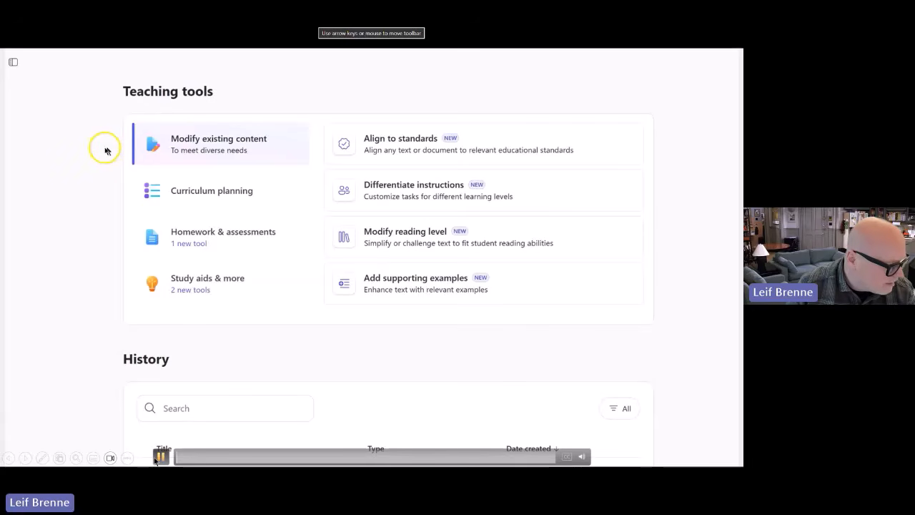
{"action": "left_click", "coordinate": [159, 457]}
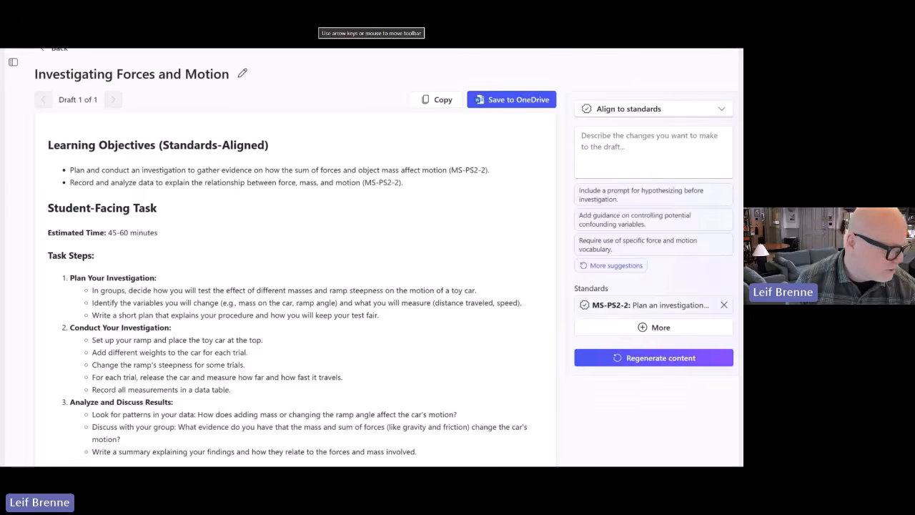
{"action": "key", "text": "Right"}
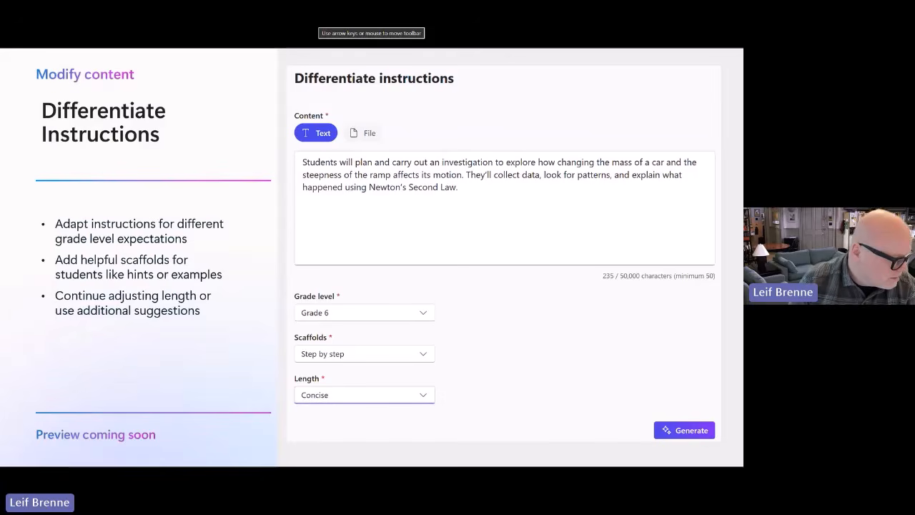
Play the Differentiate instructions demo, regenerating the ramp draft with Hints as scaffolds.
{"action": "left_click", "coordinate": [195, 368]}
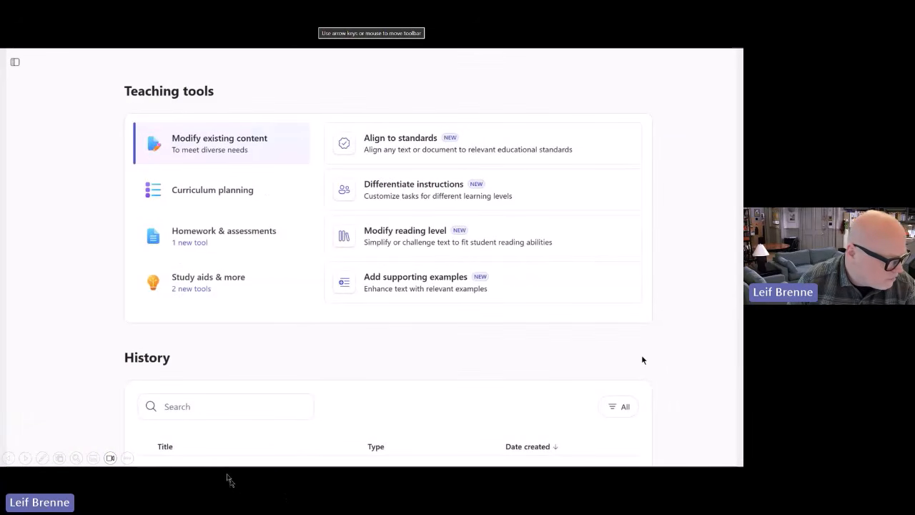
{"action": "left_click", "coordinate": [163, 455]}
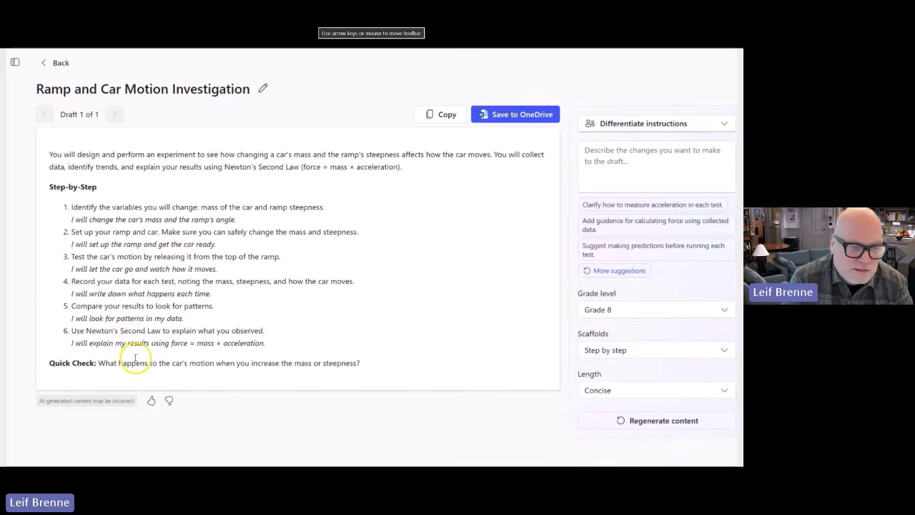
{"action": "left_click", "coordinate": [612, 351]}
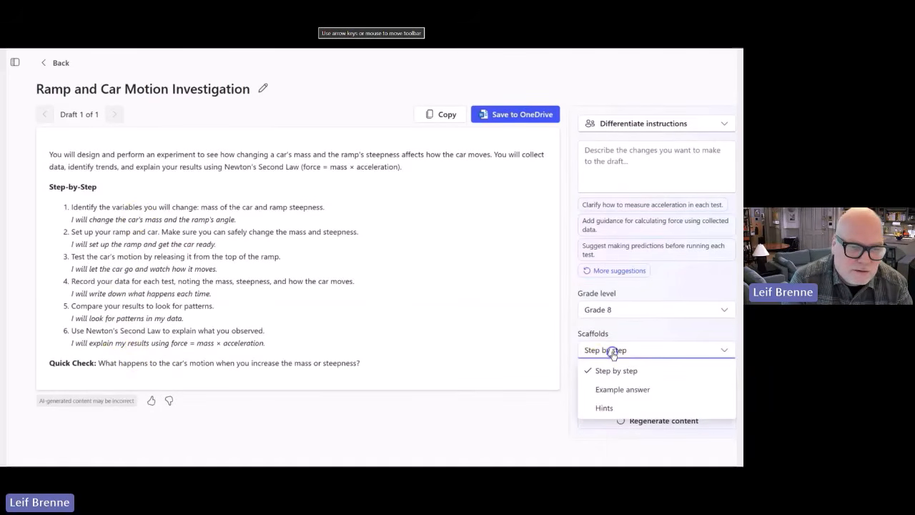
{"action": "left_click", "coordinate": [605, 408]}
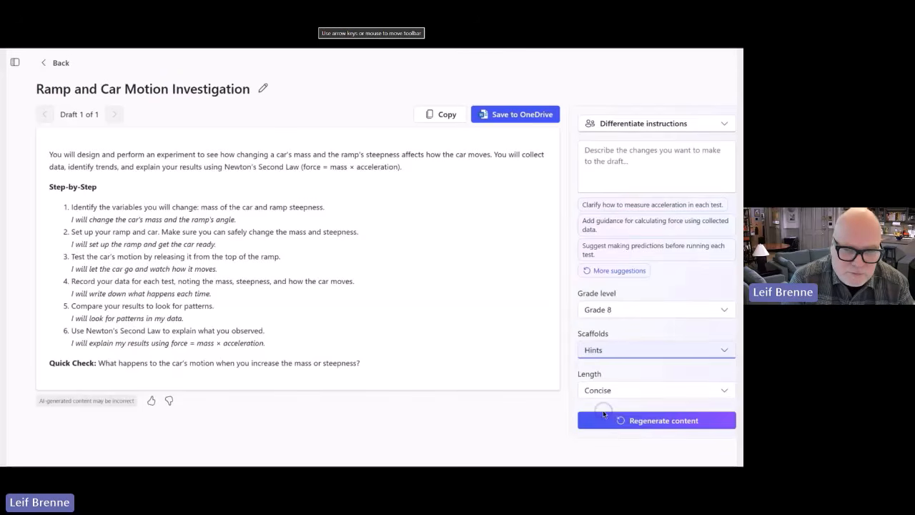
{"action": "left_click", "coordinate": [646, 423]}
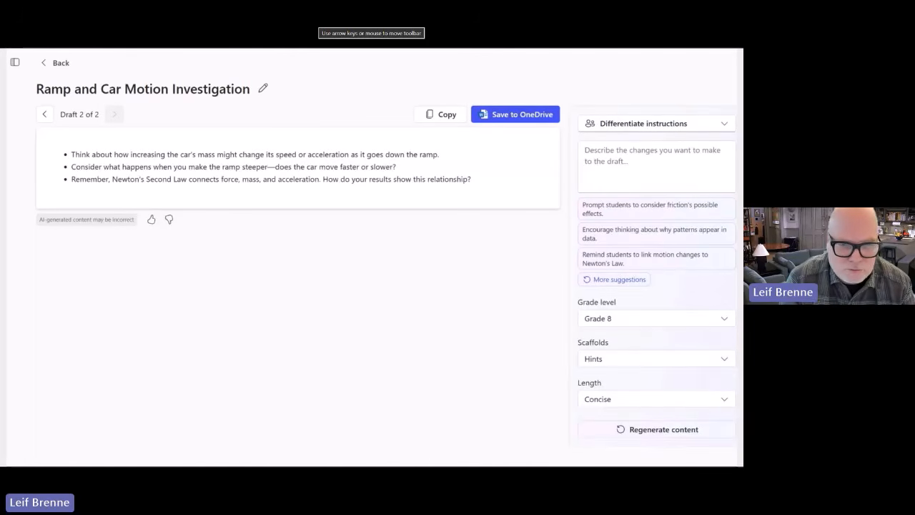
{"action": "key", "text": "Right"}
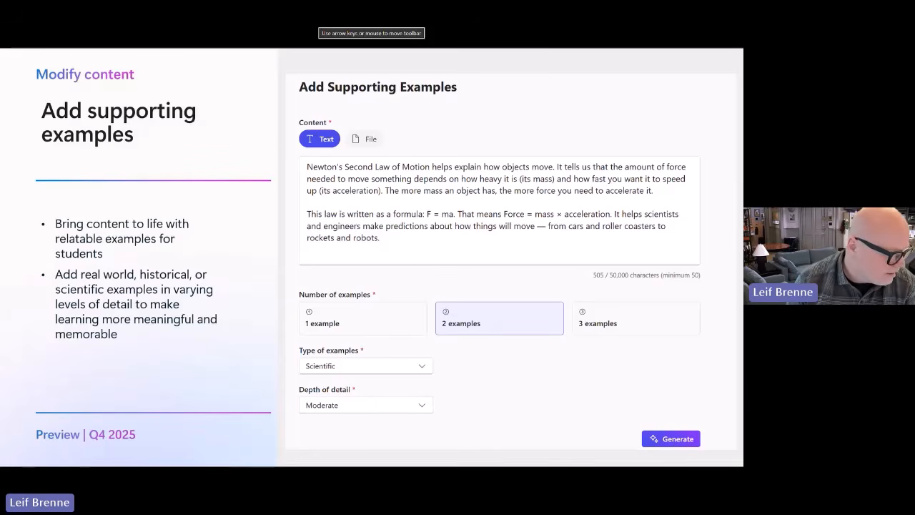
Play the supporting examples demo, generating 2 Real world examples at Moderate depth.
{"action": "key", "text": "Right"}
{"action": "mouse_move", "coordinate": [484, 81]}
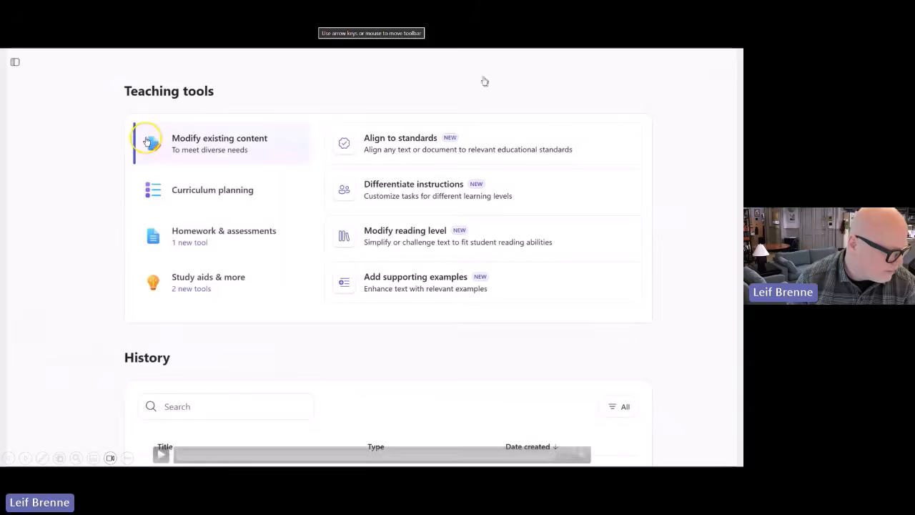
{"action": "left_click", "coordinate": [159, 455]}
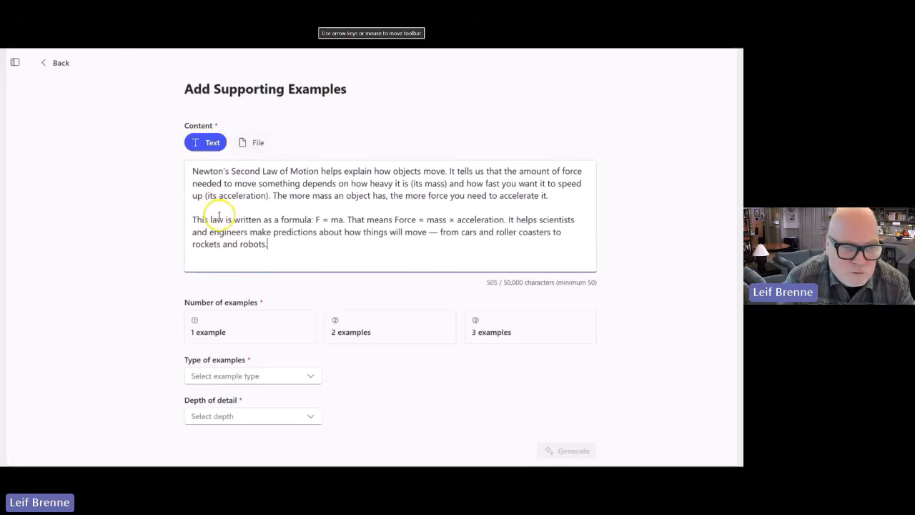
{"action": "left_click", "coordinate": [343, 313]}
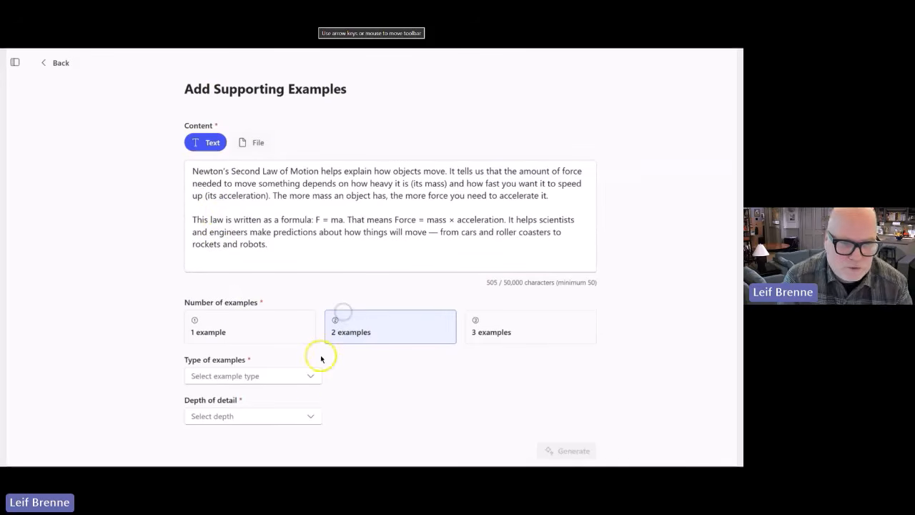
{"action": "left_click", "coordinate": [315, 377]}
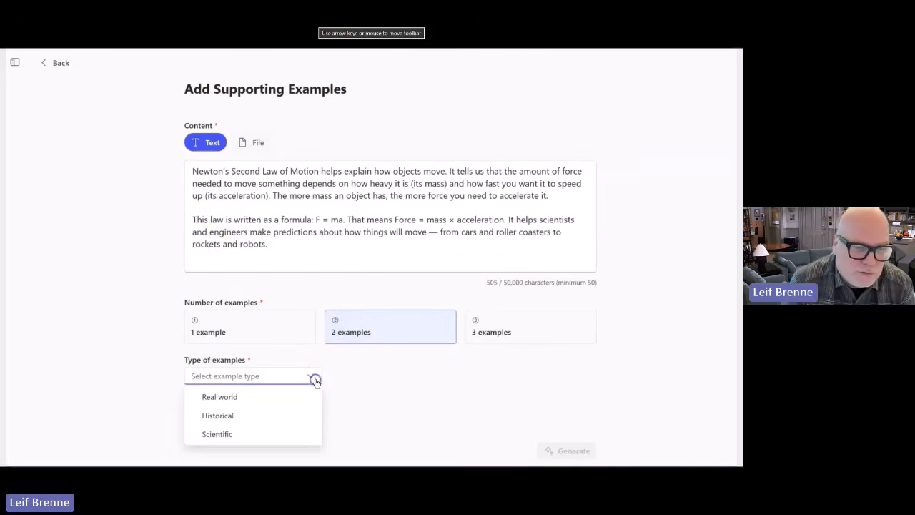
{"action": "left_click", "coordinate": [260, 395]}
{"action": "left_click", "coordinate": [246, 417]}
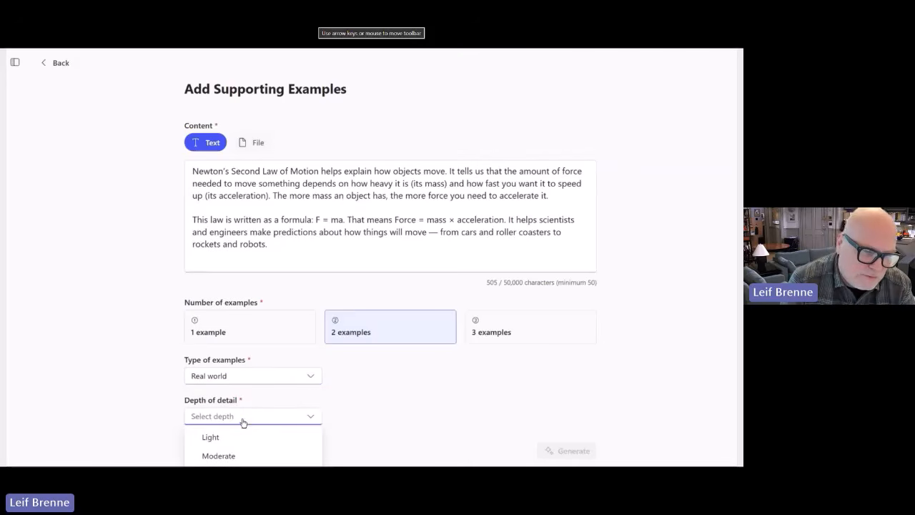
{"action": "left_click", "coordinate": [238, 455]}
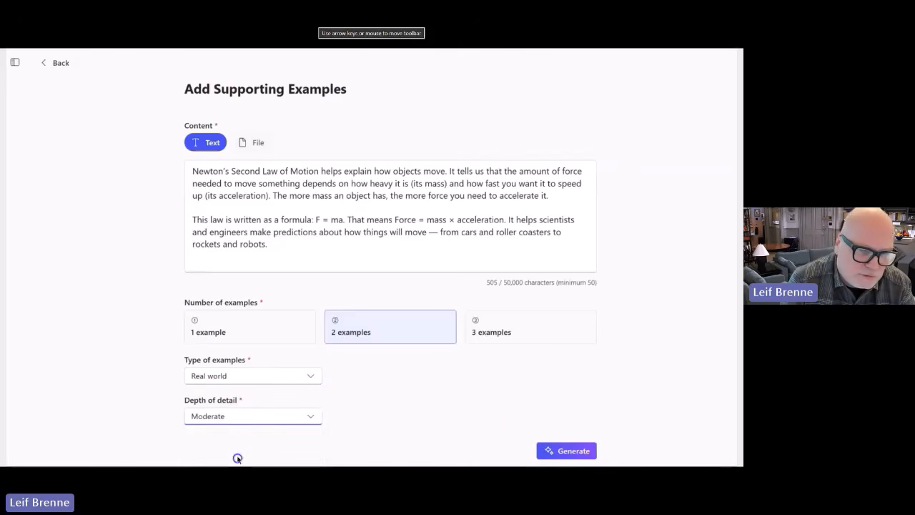
{"action": "left_click", "coordinate": [572, 452]}
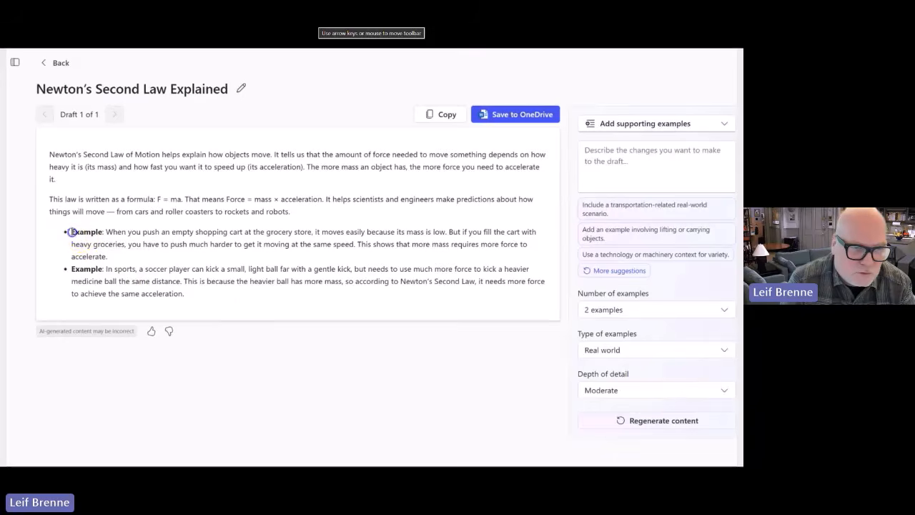
Regenerate the two generated examples as Scientific examples.
{"action": "left_click_drag", "start_coordinate": [71, 232], "coordinate": [185, 294]}
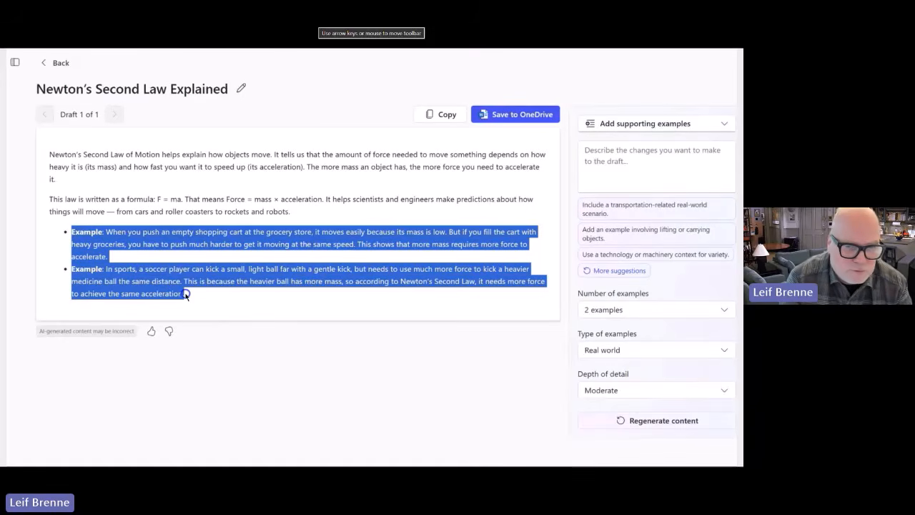
{"action": "left_click", "coordinate": [605, 351]}
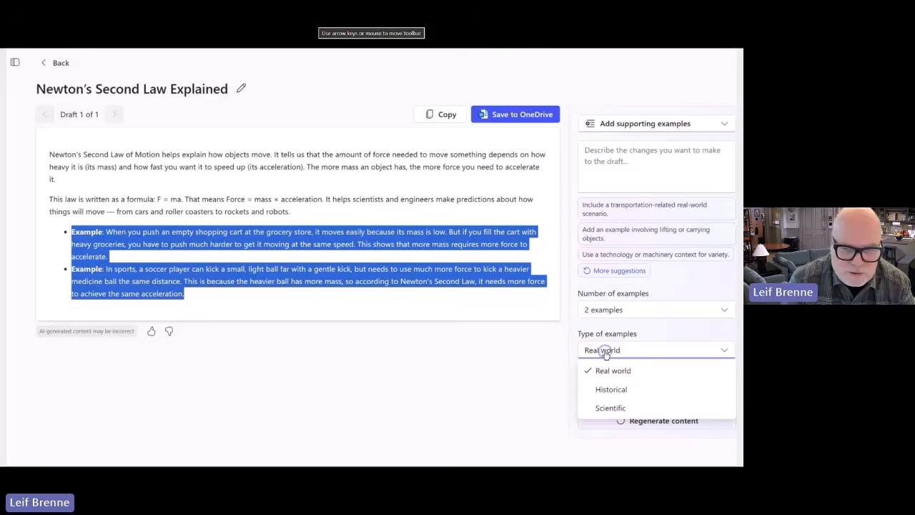
{"action": "left_click", "coordinate": [609, 408]}
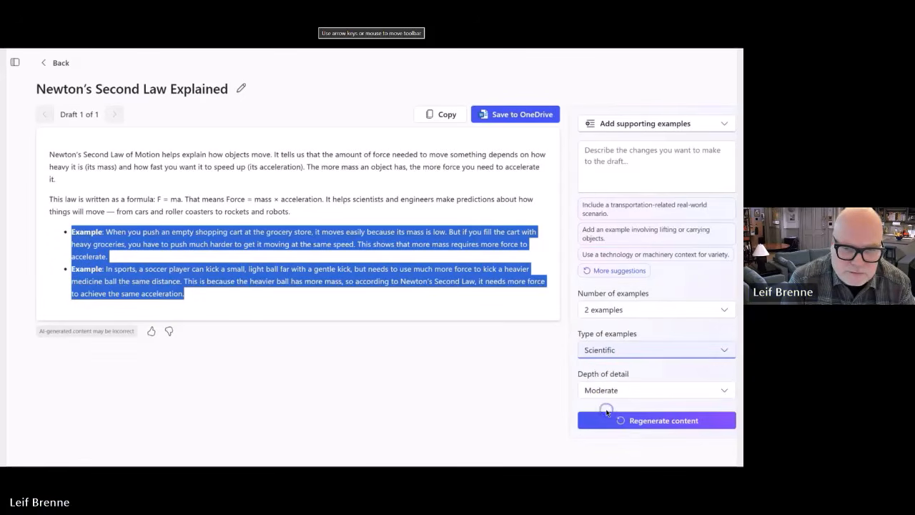
{"action": "left_click", "coordinate": [619, 420]}
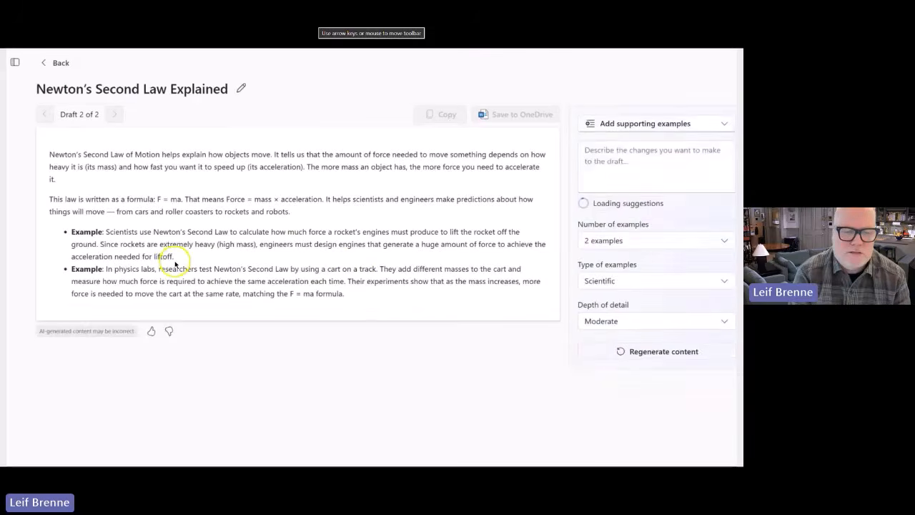
{"action": "left_click_drag", "start_coordinate": [115, 270], "coordinate": [346, 293]}
{"action": "left_click", "coordinate": [364, 246]}
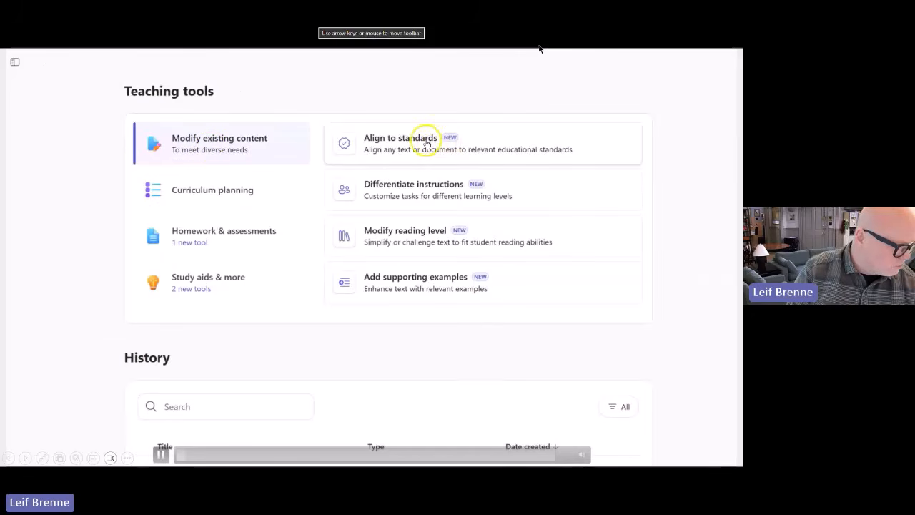
Open Modify reading level with Text as the source and paste the Newton's Second Law paragraph.
{"action": "key", "text": "Right"}
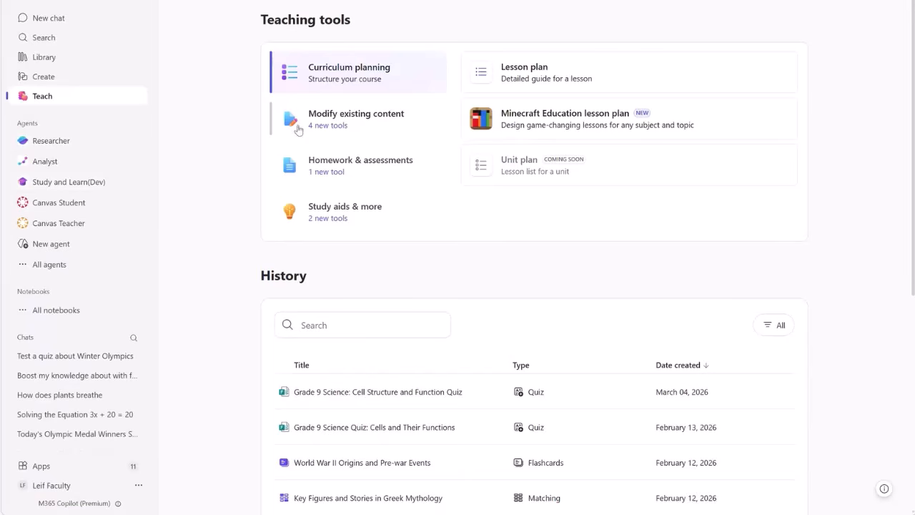
{"action": "left_click", "coordinate": [335, 122]}
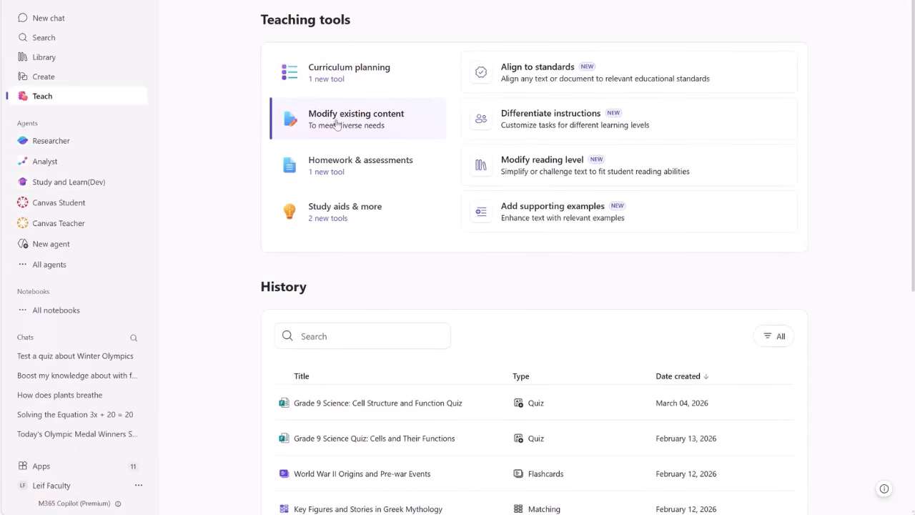
{"action": "left_click", "coordinate": [522, 165]}
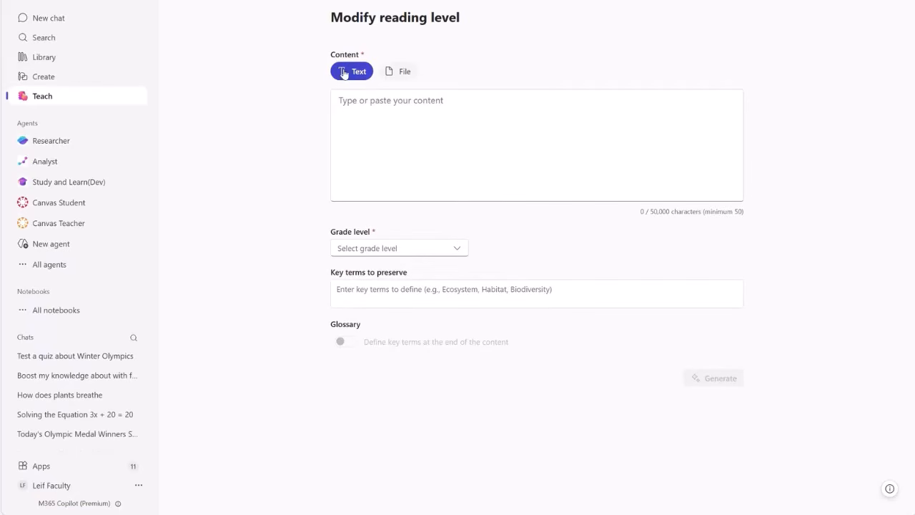
{"action": "left_click", "coordinate": [388, 71]}
{"action": "left_click", "coordinate": [357, 73]}
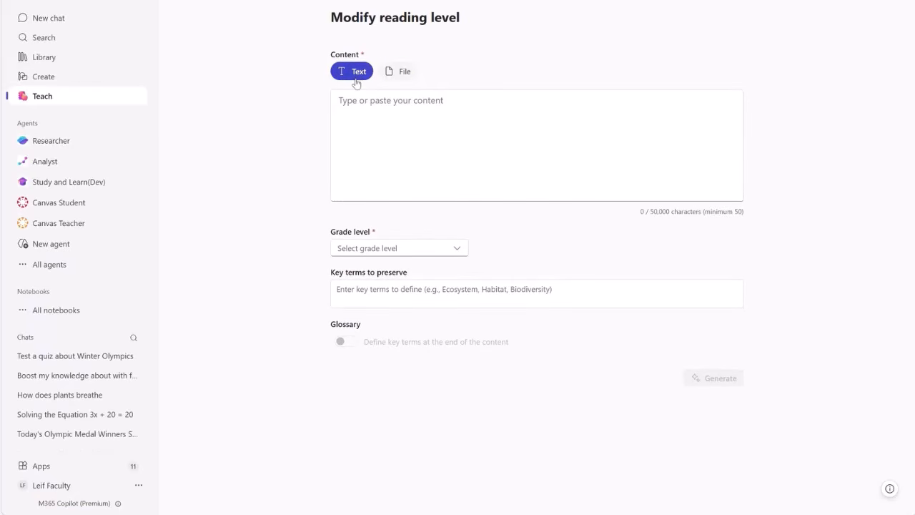
{"action": "left_click", "coordinate": [352, 108]}
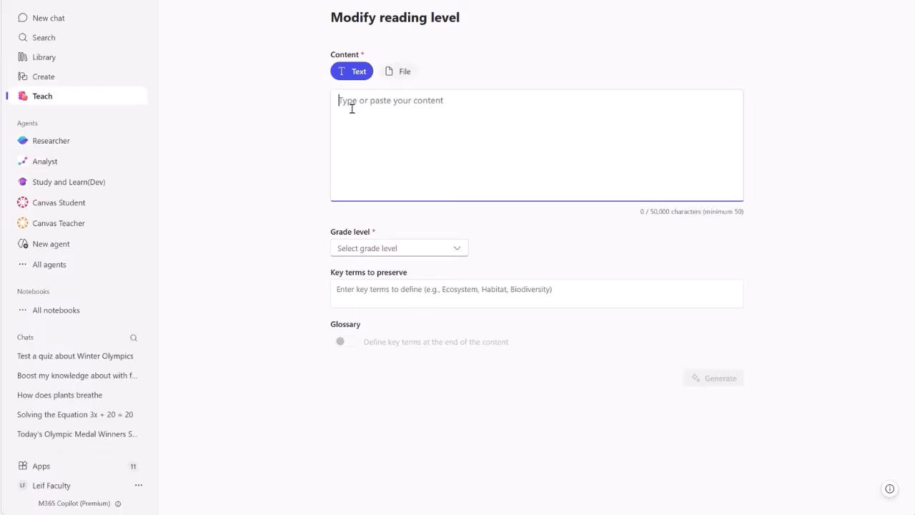
{"action": "type", "text": "Jamila loves skateboarding at the park. She pushes hard with her foot to speed up. That push is a force. When Jamila wears her heavy backpack, she notices it takes more effort to move forward. That’s because her mass has increased. According to Newton’s Second Law, the more mass something has, the more force is needed to make it move, or to change its motion. Jamila also notices that if she pushes harder, she speeds up faster — that’s called acceleration. Her speed depends on how much force she uses and how much mass she’s carrying. Scientists use a formula to show this: F = ma, or force equals mass times acceleration. Newton’s Law helps explain why it’s harder to push a full grocery cart than an empty one."}
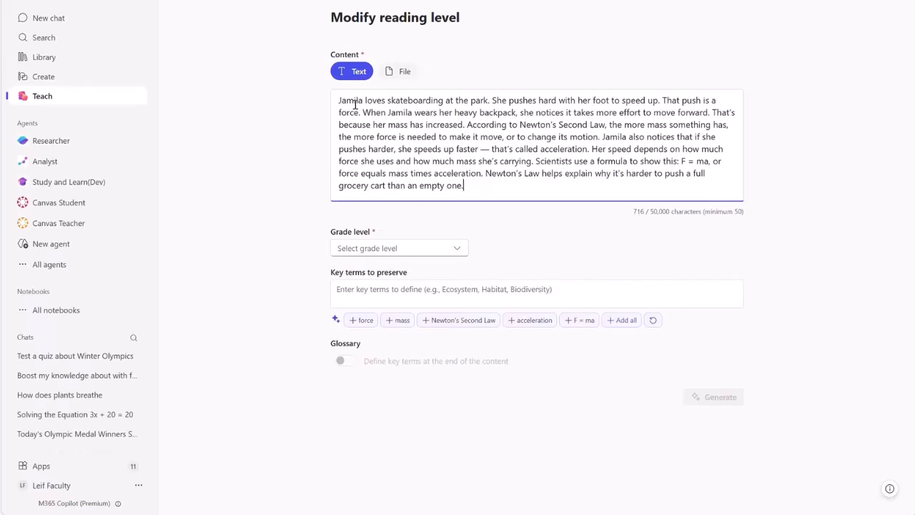
Rewrite the text for Grade 5, preserving F = ma, force, mass and acceleration, with a glossary.
{"action": "left_click", "coordinate": [459, 255]}
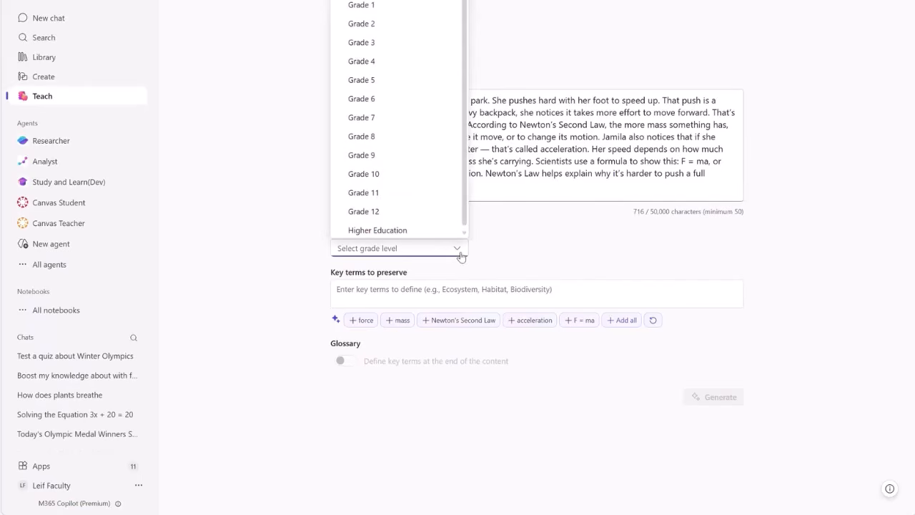
{"action": "left_click", "coordinate": [376, 80]}
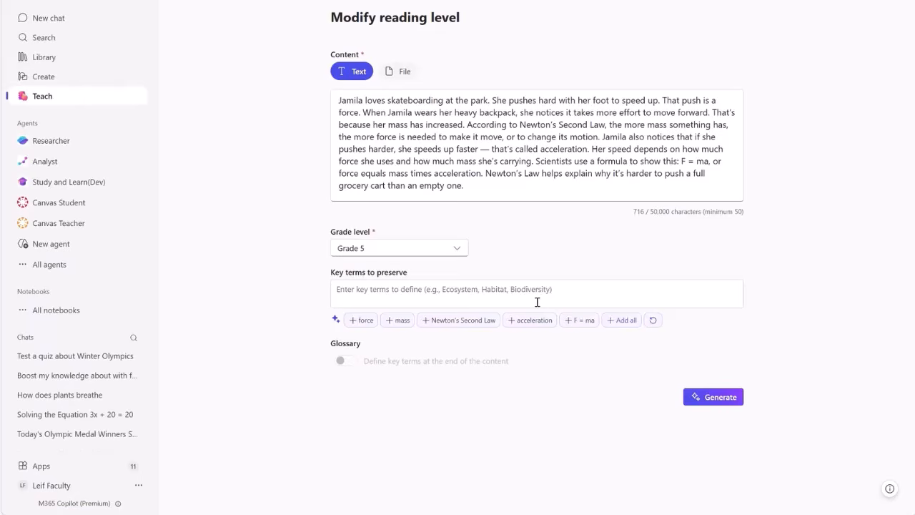
{"action": "left_click", "coordinate": [584, 322]}
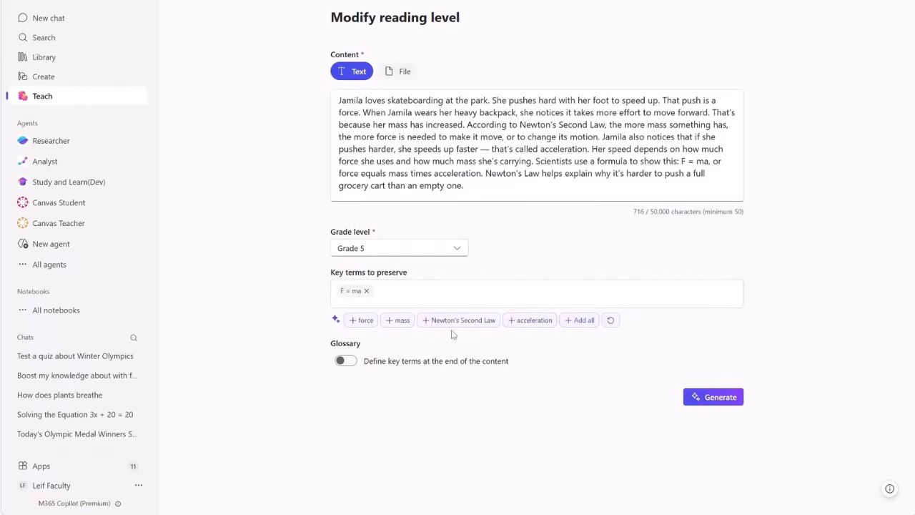
{"action": "left_click", "coordinate": [364, 322]}
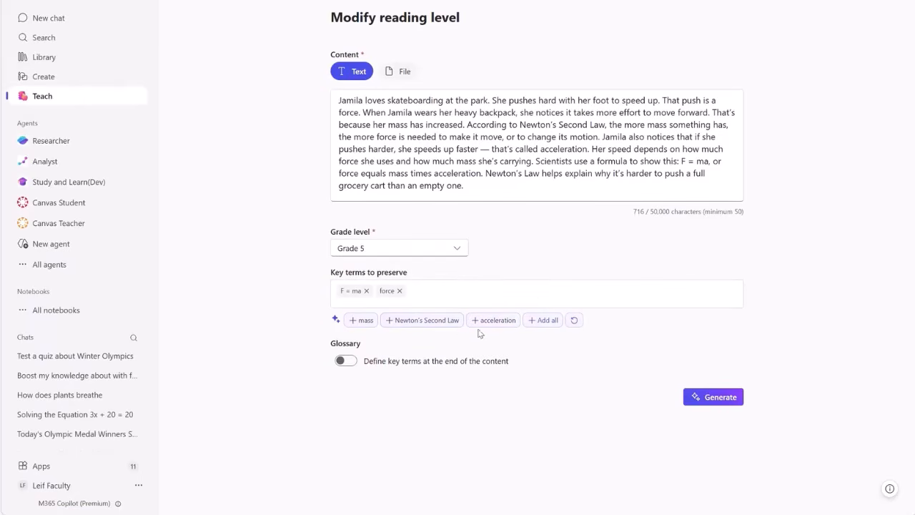
{"action": "left_click", "coordinate": [362, 322]}
{"action": "left_click", "coordinate": [456, 321]}
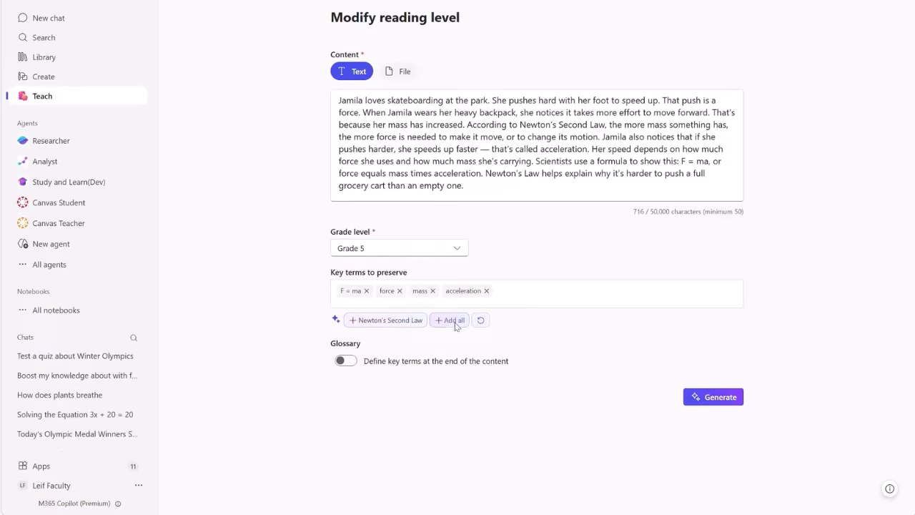
{"action": "left_click", "coordinate": [345, 362]}
{"action": "left_click", "coordinate": [716, 397]}
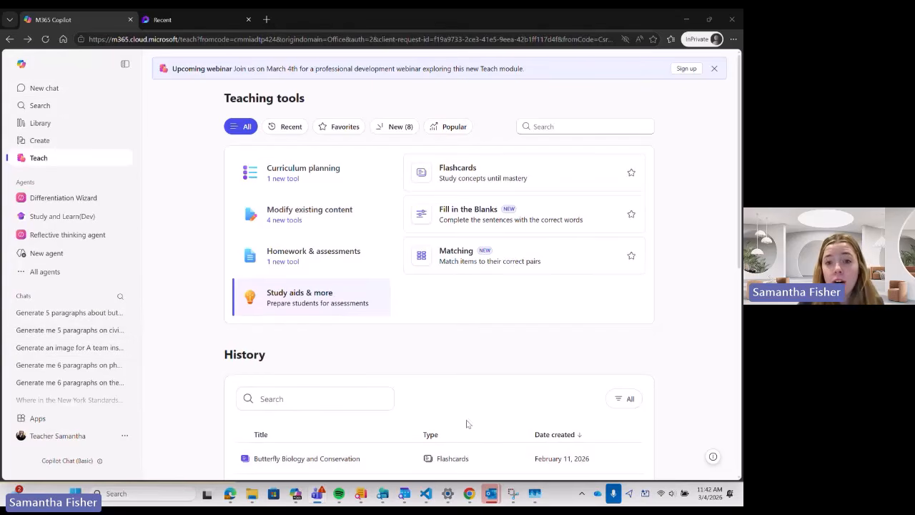
Start a new flashcard set and paste the butterfly essay as its learning content.
{"action": "left_click", "coordinate": [464, 172]}
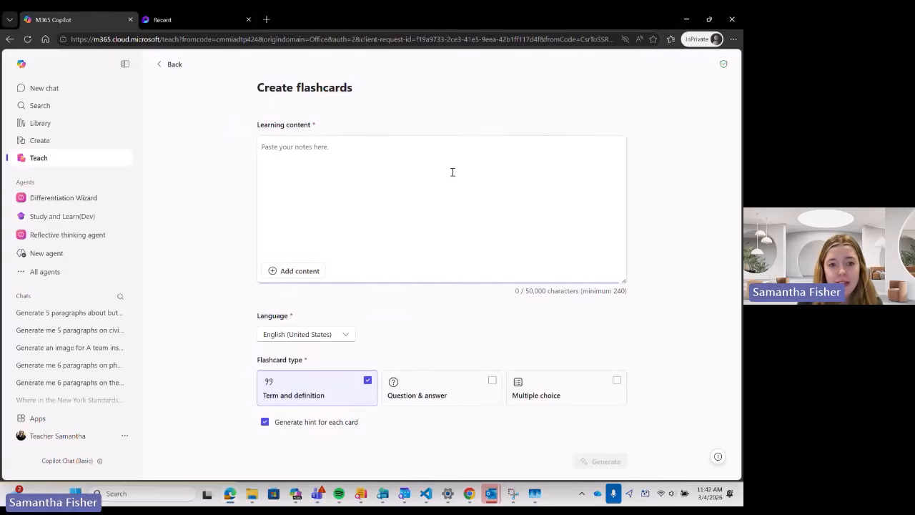
{"action": "key", "text": "ctrl+v"}
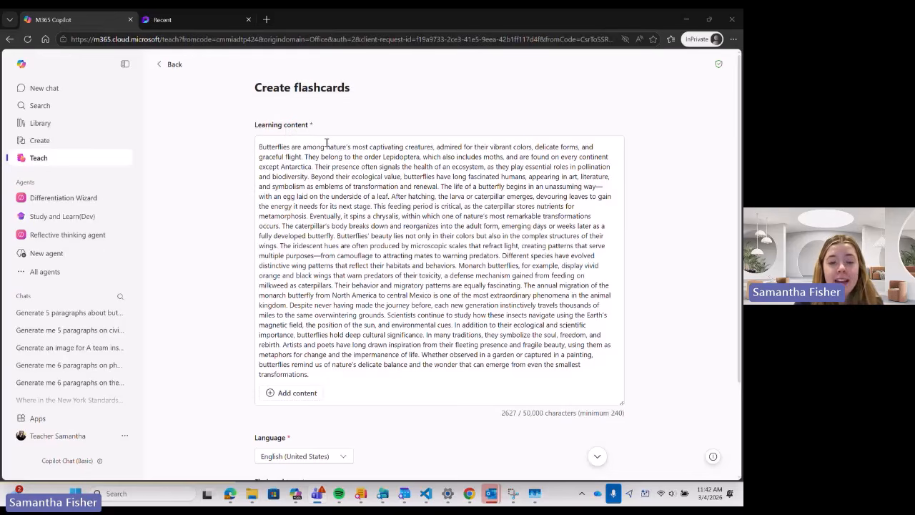
{"action": "scroll", "coordinate": [404, 305], "scroll_direction": "down", "scroll_amount": 1}
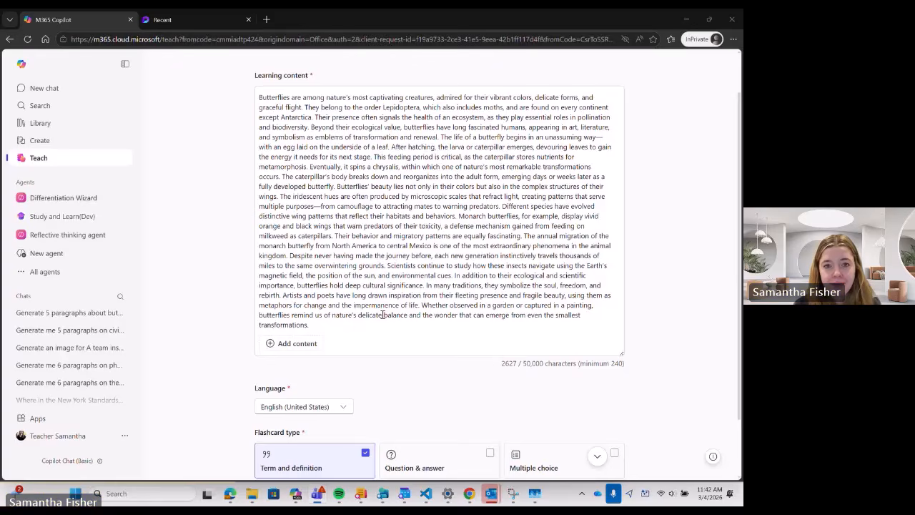
{"action": "scroll", "coordinate": [352, 310], "scroll_direction": "up", "scroll_amount": 1}
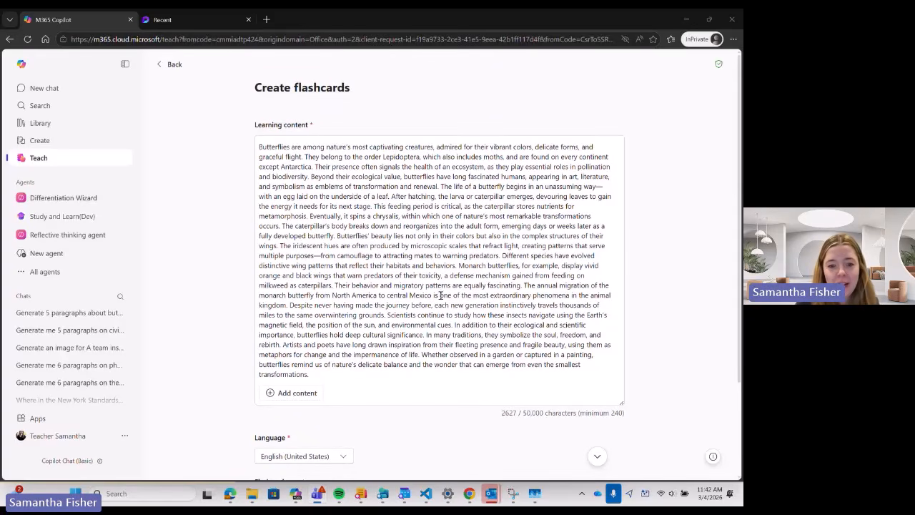
{"action": "left_click", "coordinate": [297, 393]}
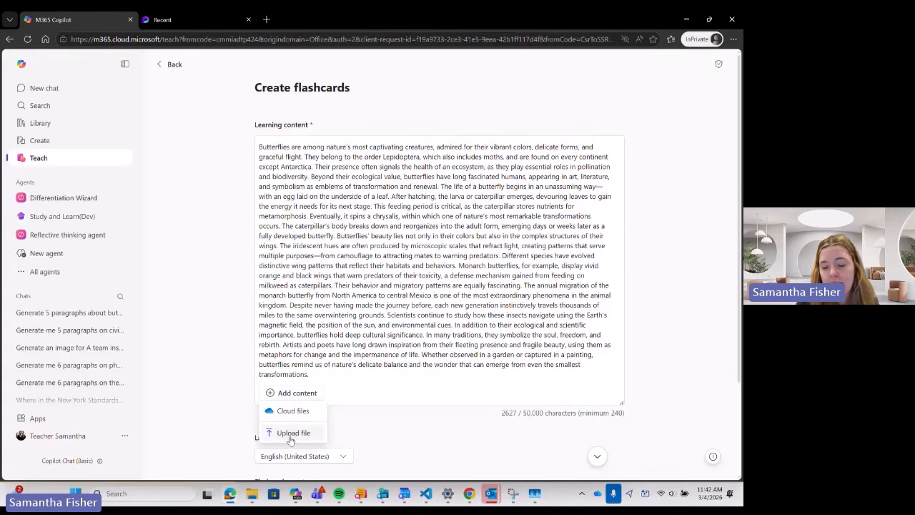
{"action": "left_click", "coordinate": [379, 412]}
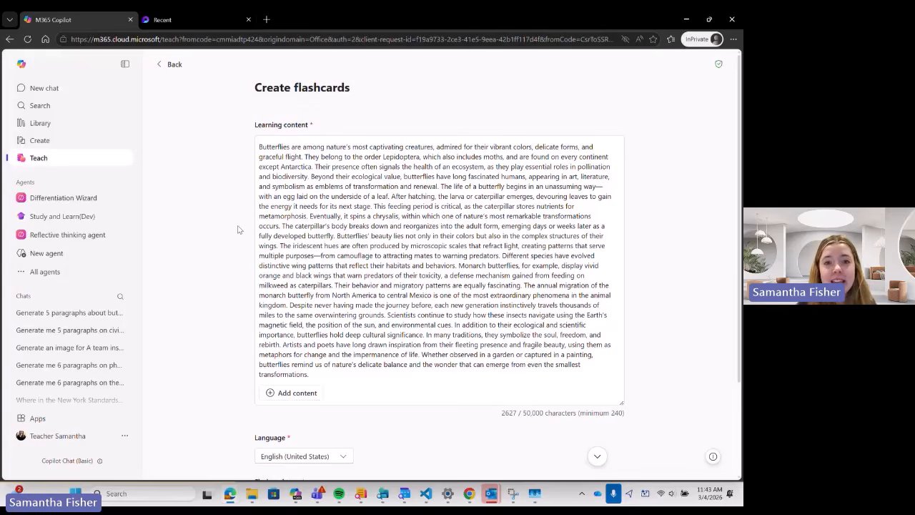
{"action": "scroll", "coordinate": [228, 232], "scroll_direction": "down", "scroll_amount": 2}
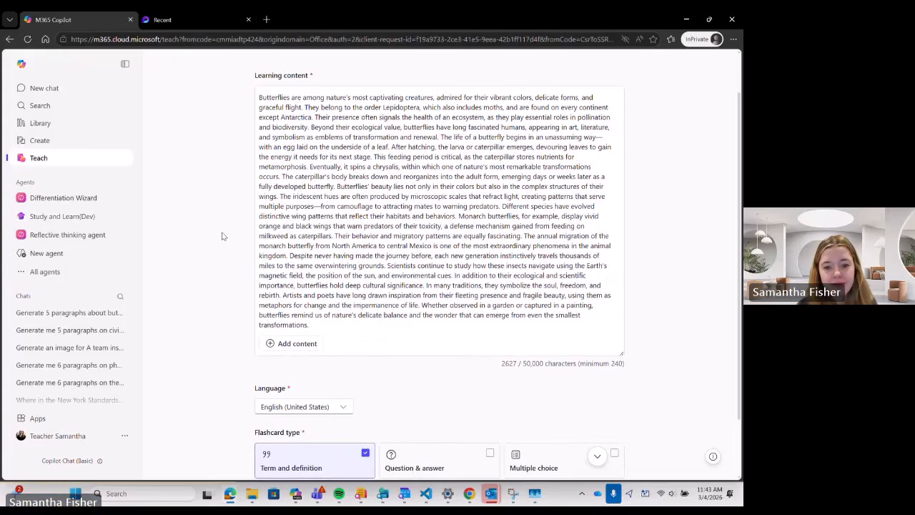
{"action": "scroll", "coordinate": [222, 236], "scroll_direction": "down", "scroll_amount": 1}
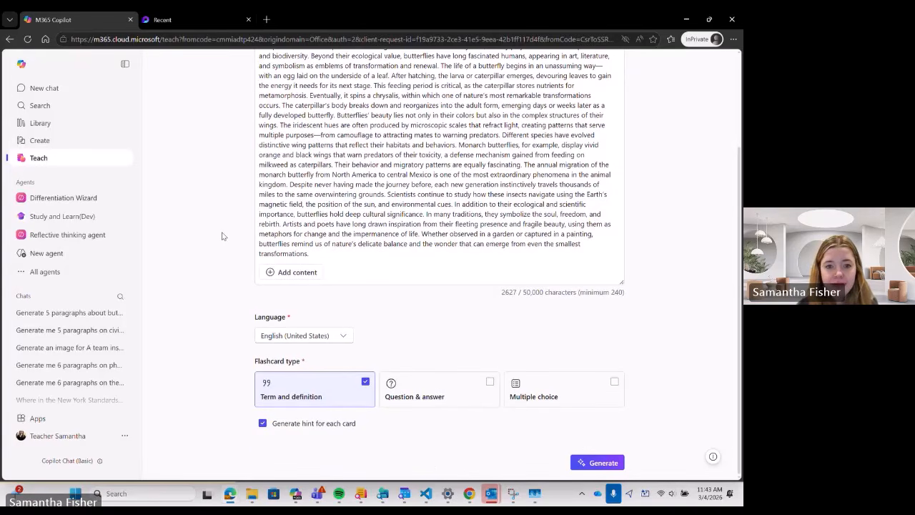
Keep English (United States) and add Question & answer cards alongside Term and definition.
{"action": "left_click", "coordinate": [330, 339]}
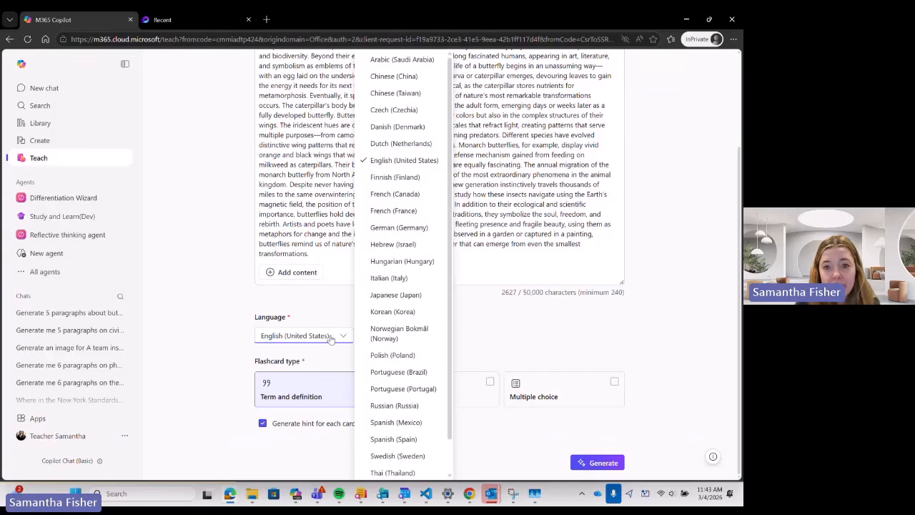
{"action": "left_click", "coordinate": [330, 339]}
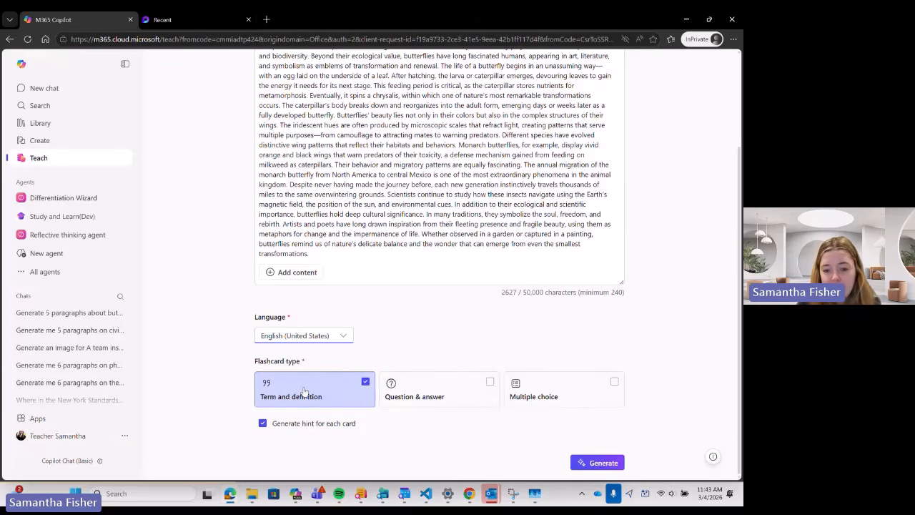
{"action": "left_click", "coordinate": [438, 386]}
{"action": "left_click", "coordinate": [535, 384]}
{"action": "left_click", "coordinate": [534, 384]}
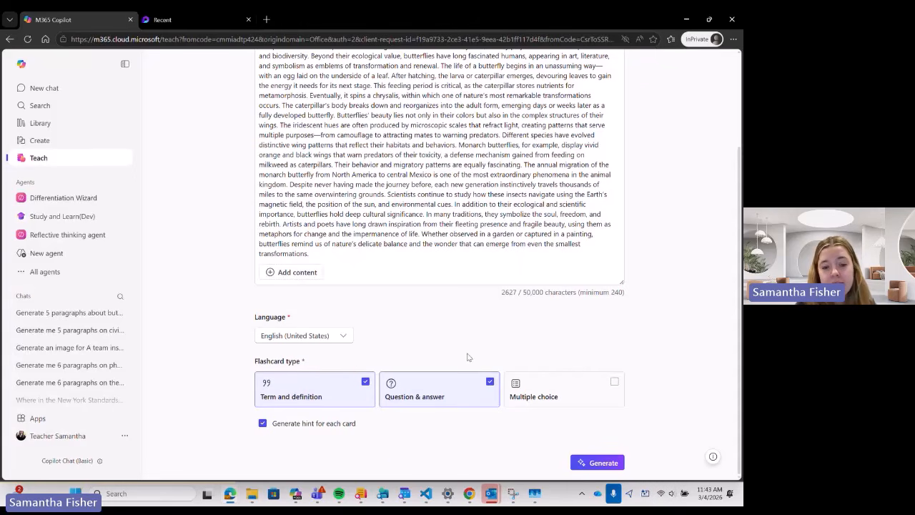
{"action": "scroll", "coordinate": [390, 318], "scroll_direction": "up", "scroll_amount": 2}
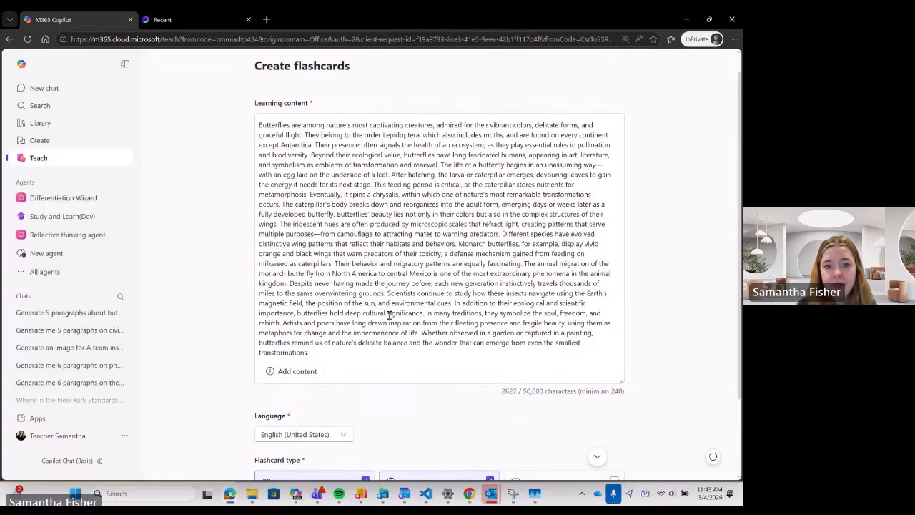
{"action": "scroll", "coordinate": [389, 315], "scroll_direction": "down", "scroll_amount": 2}
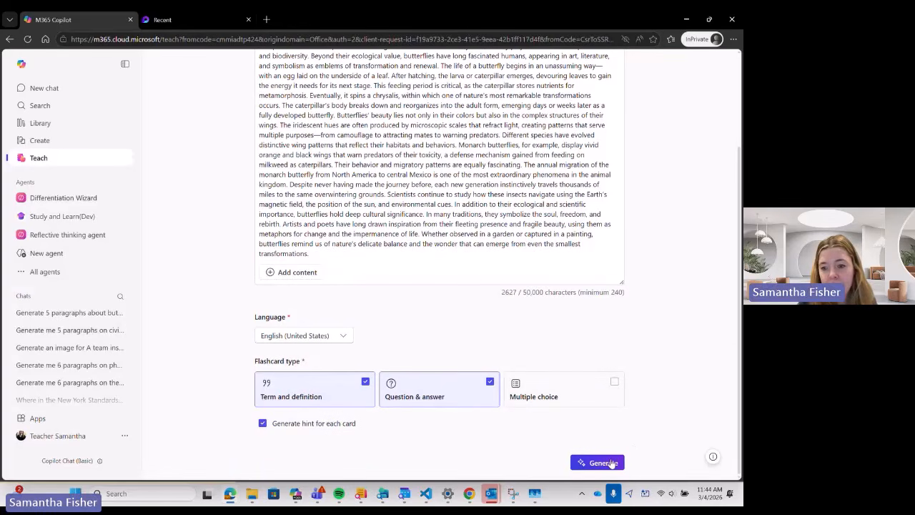
Generate the Butterfly Life Cycle and Significance flashcards and look over the draft.
{"action": "left_click", "coordinate": [604, 464]}
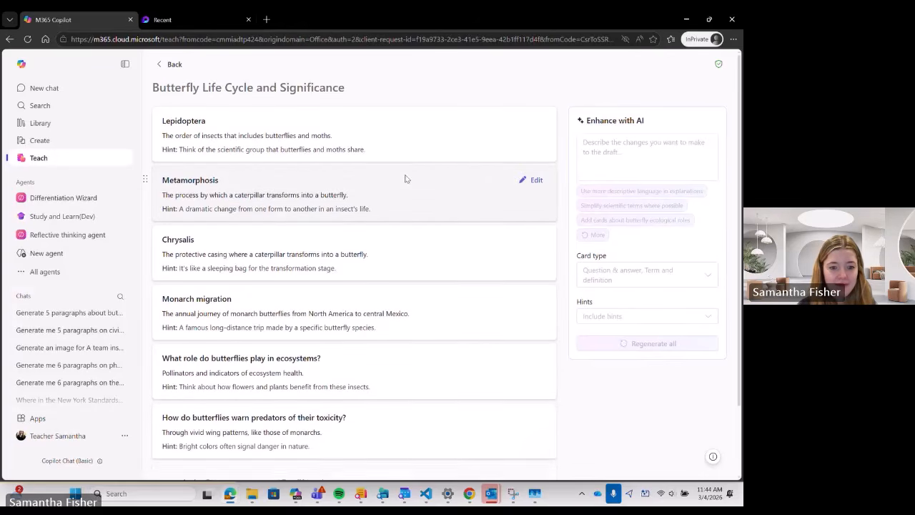
{"action": "scroll", "coordinate": [336, 213], "scroll_direction": "down", "scroll_amount": 3}
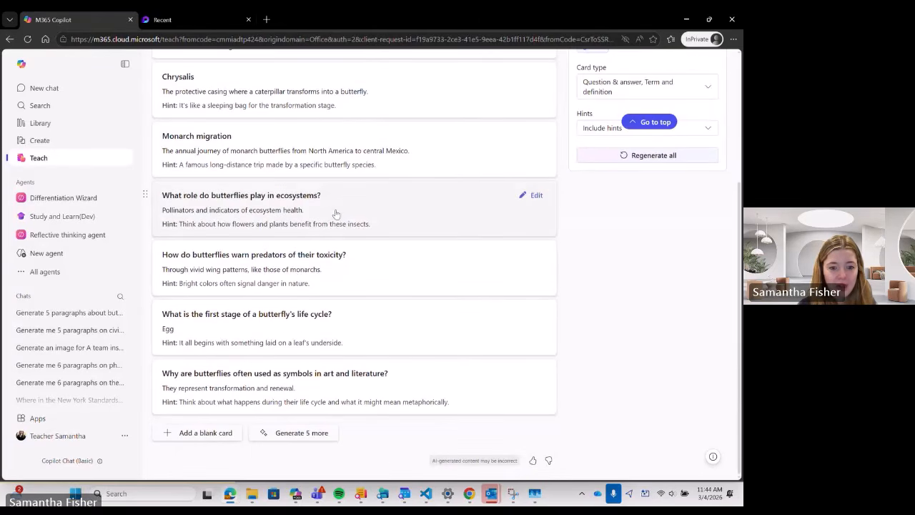
{"action": "scroll", "coordinate": [338, 213], "scroll_direction": "up", "scroll_amount": 2}
{"action": "scroll", "coordinate": [336, 213], "scroll_direction": "up", "scroll_amount": 1}
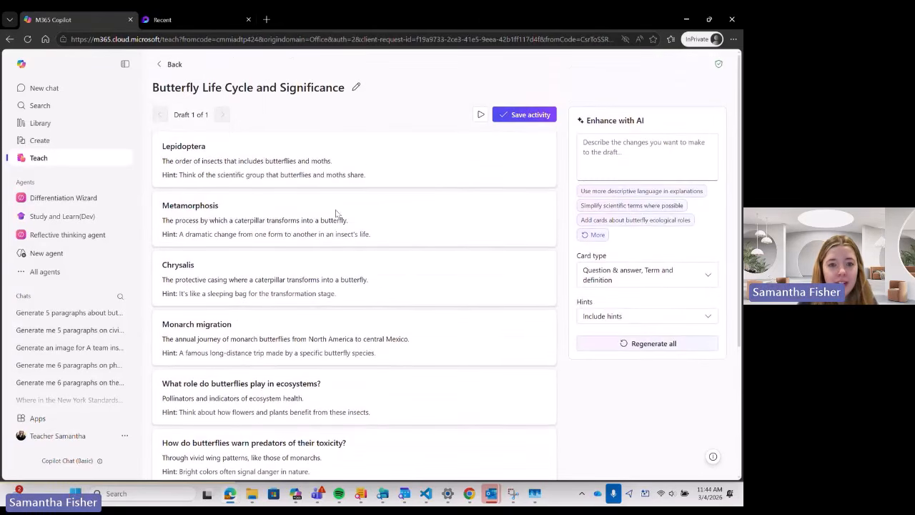
{"action": "left_click", "coordinate": [599, 150]}
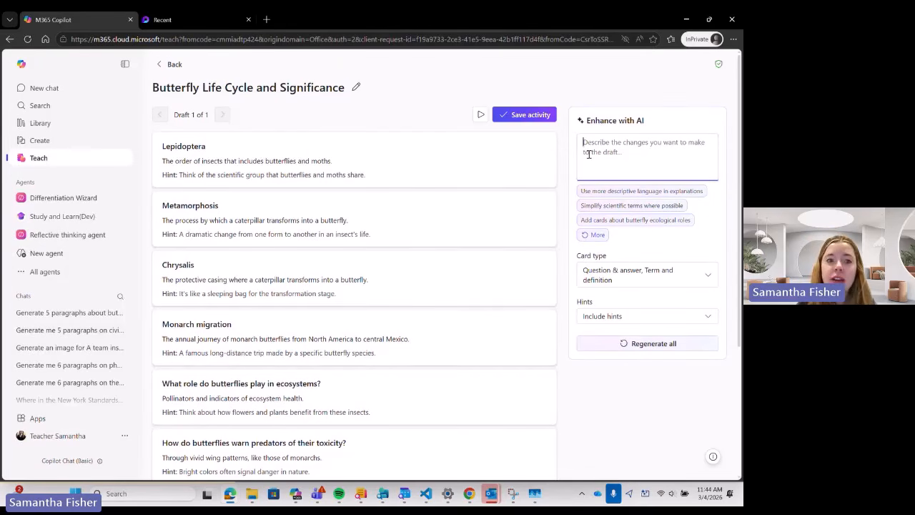
{"action": "scroll", "coordinate": [425, 210], "scroll_direction": "down", "scroll_amount": 2}
{"action": "scroll", "coordinate": [511, 171], "scroll_direction": "up", "scroll_amount": 2}
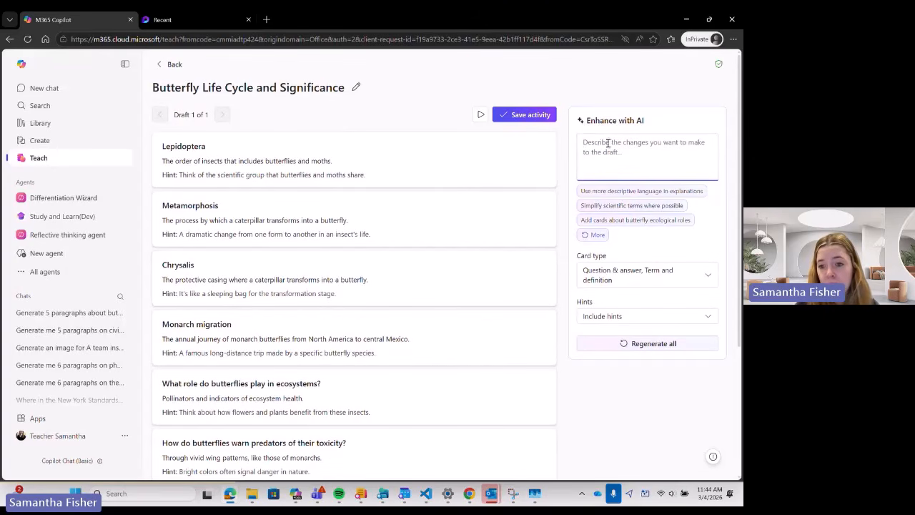
Check the Card type and Hints options, keeping hints, and edit the Lepidoptera card.
{"action": "left_click", "coordinate": [627, 274]}
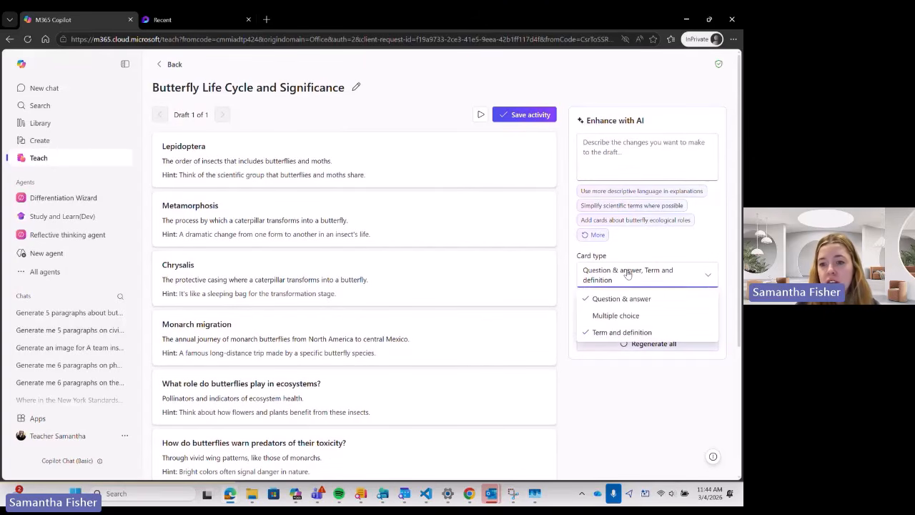
{"action": "left_click", "coordinate": [626, 274]}
{"action": "left_click", "coordinate": [629, 316]}
{"action": "left_click", "coordinate": [629, 316]}
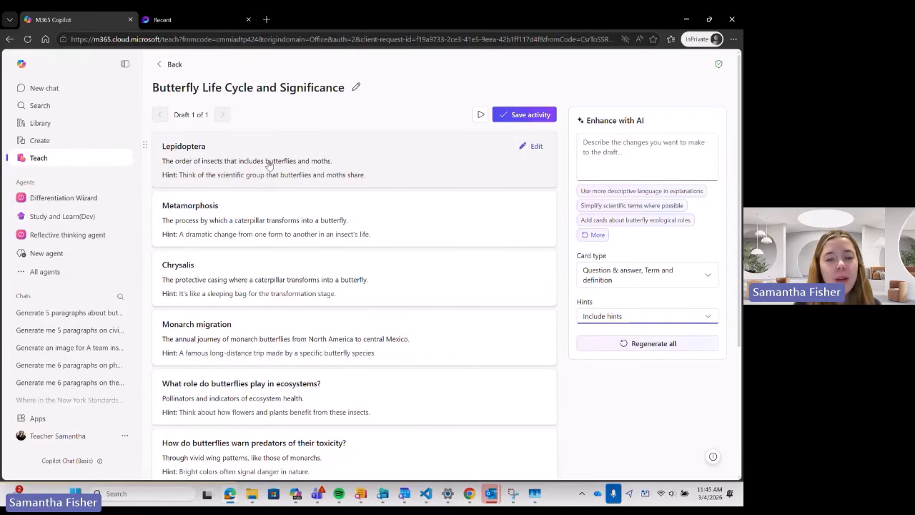
{"action": "left_click", "coordinate": [675, 321]}
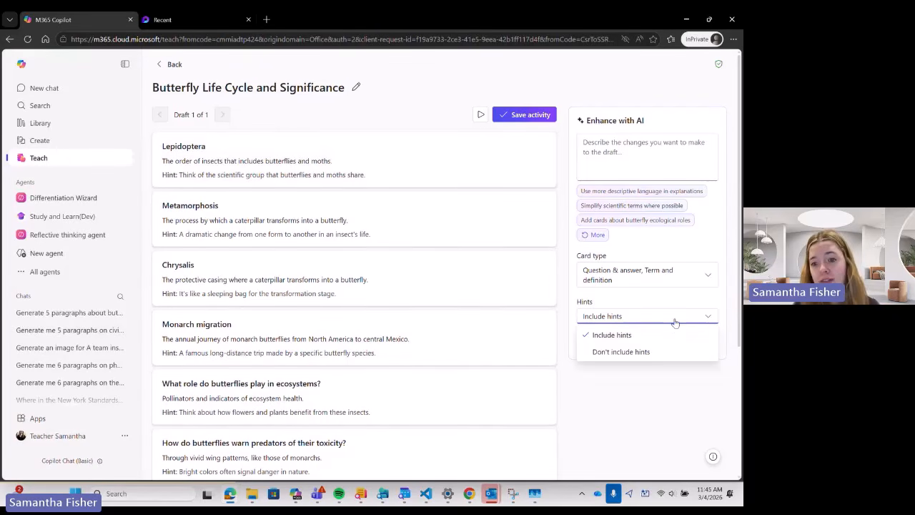
{"action": "left_click", "coordinate": [674, 322]}
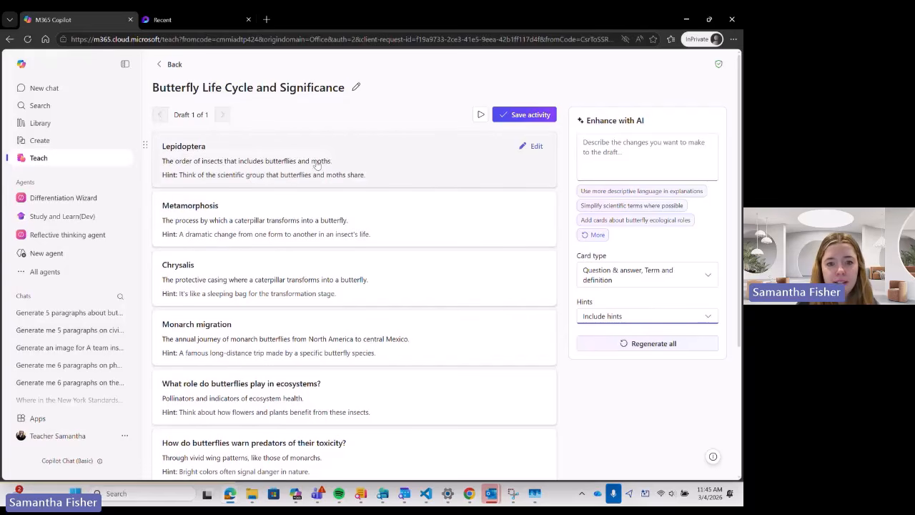
{"action": "left_click", "coordinate": [379, 148]}
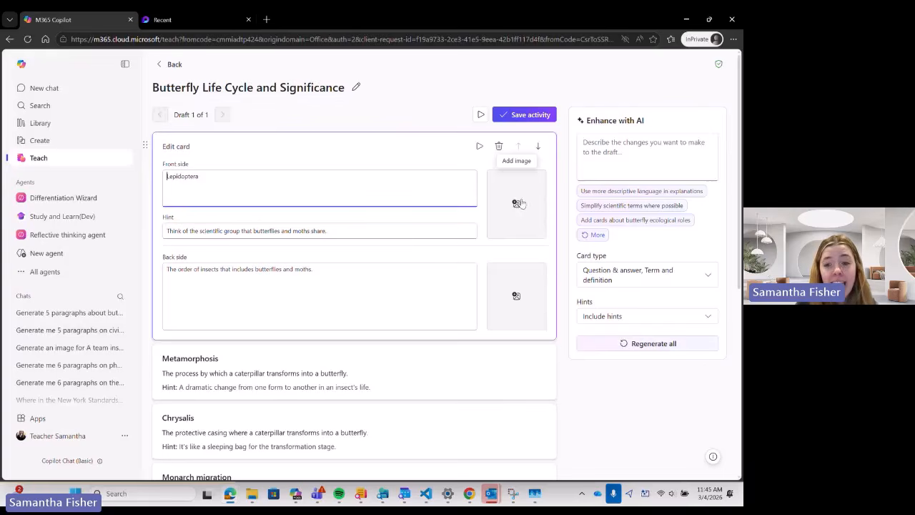
Add the first butterfly image from the search results to the Lepidoptera card's front.
{"action": "left_click", "coordinate": [522, 203]}
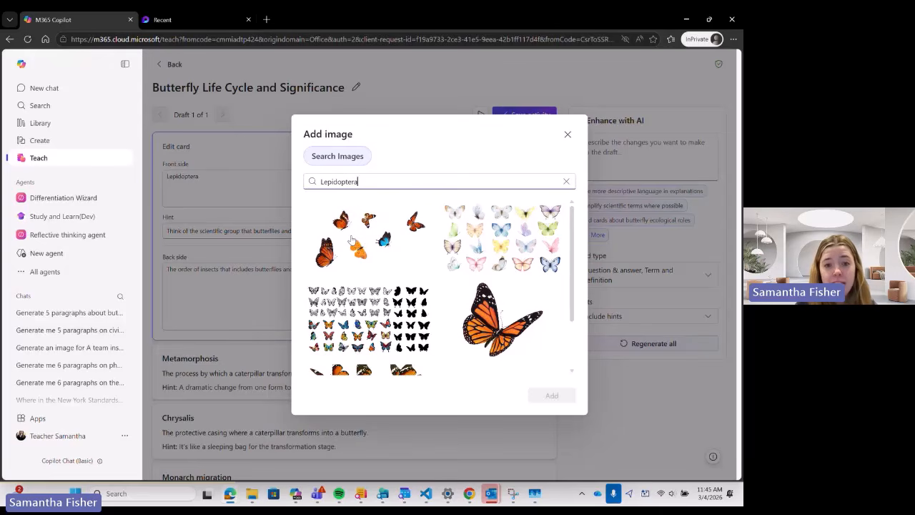
{"action": "left_click", "coordinate": [350, 241]}
{"action": "left_click", "coordinate": [551, 396]}
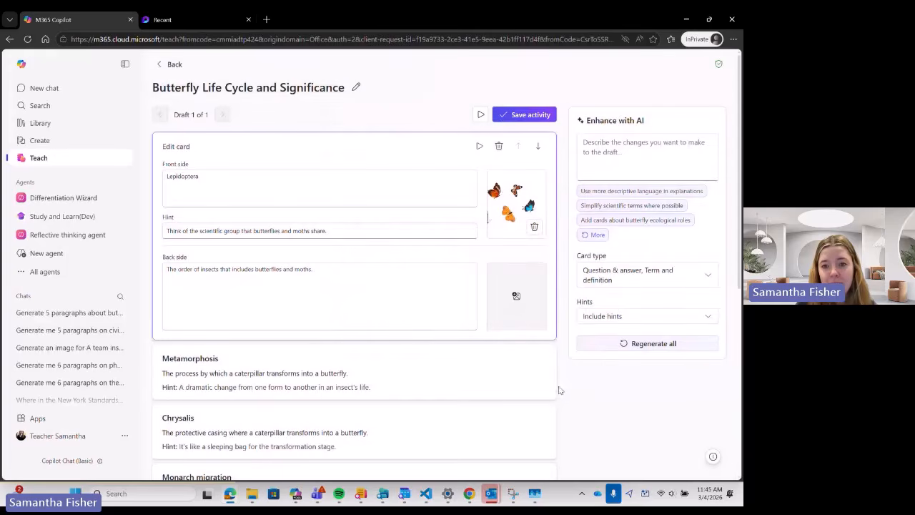
{"action": "left_click", "coordinate": [578, 401]}
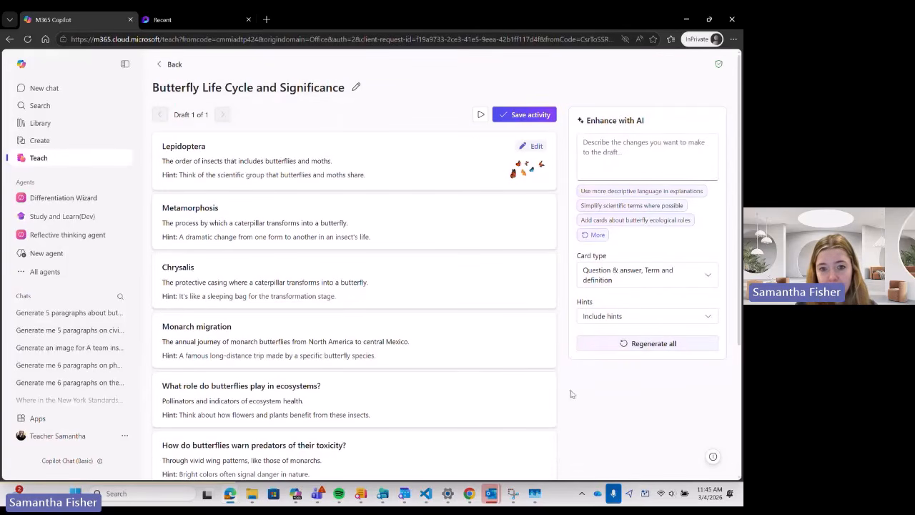
{"action": "scroll", "coordinate": [368, 208], "scroll_direction": "down", "scroll_amount": 1}
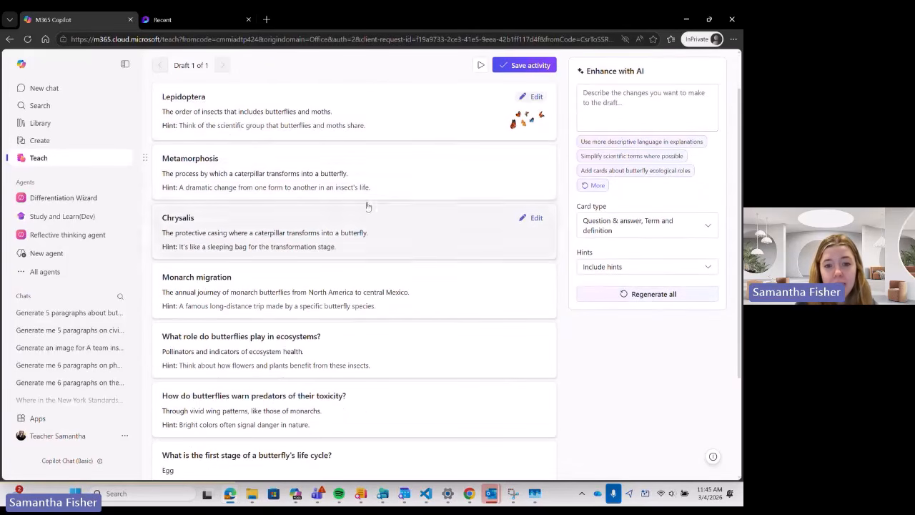
Add the red and blue origami picture to the Metamorphosis card.
{"action": "left_click", "coordinate": [240, 162]}
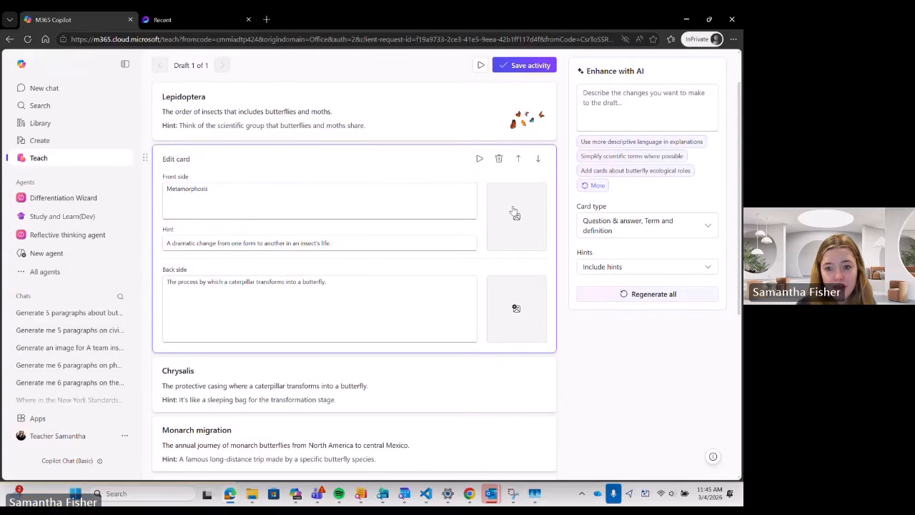
{"action": "left_click", "coordinate": [515, 213]}
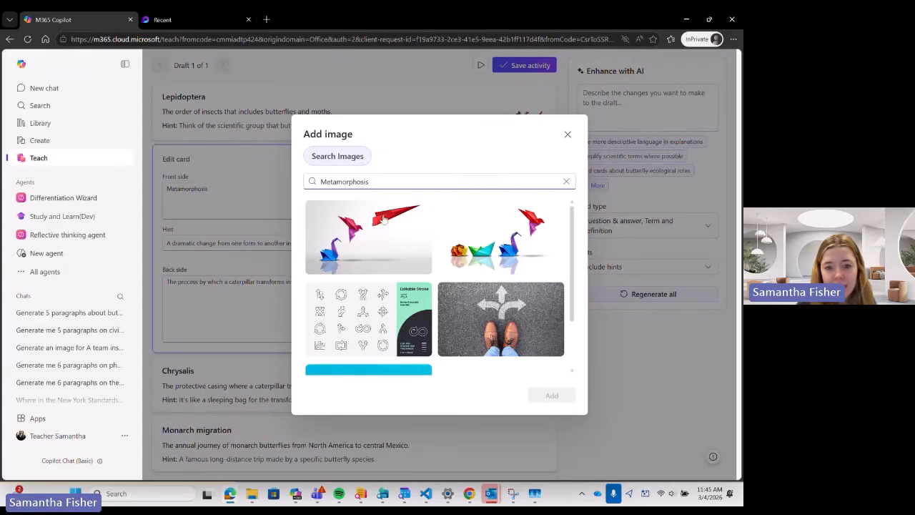
{"action": "left_click", "coordinate": [373, 234]}
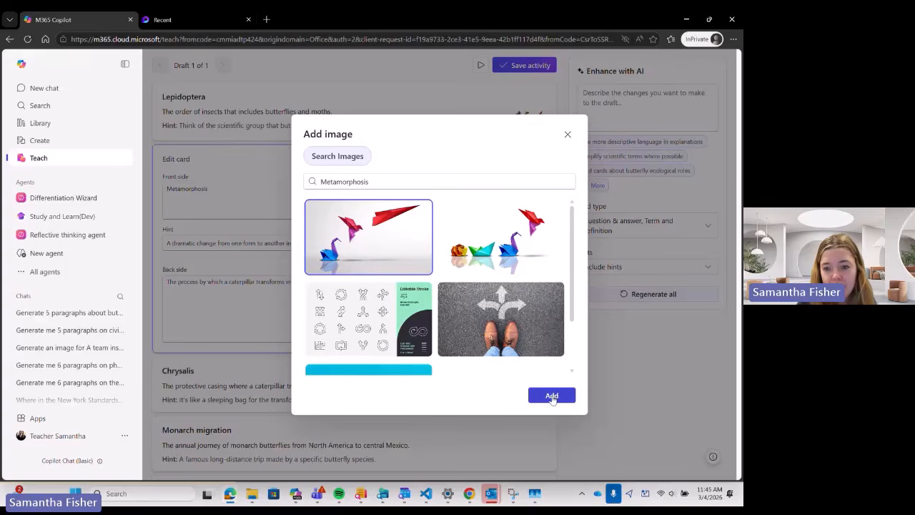
{"action": "left_click", "coordinate": [549, 394]}
{"action": "scroll", "coordinate": [592, 358], "scroll_direction": "down", "scroll_amount": 3}
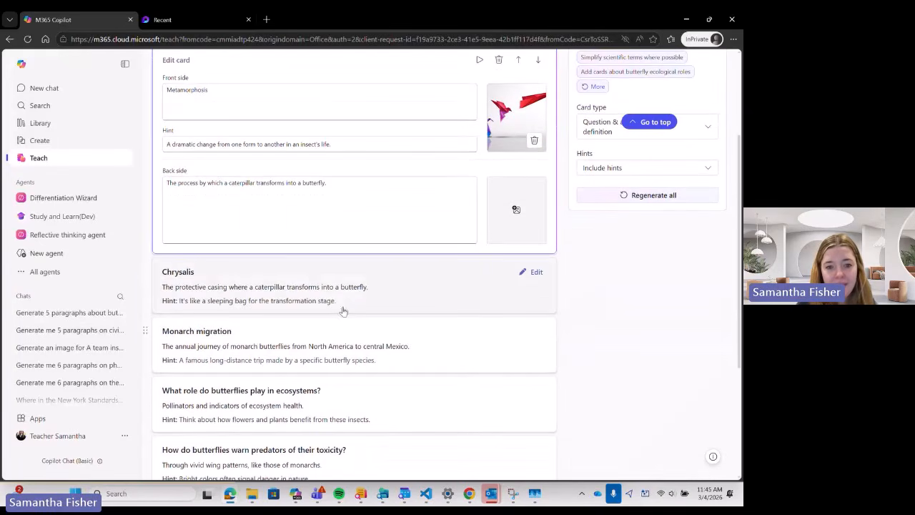
Give the Chrysalis card an emerging-butterflies picture and Monarch migration a flying swarm picture.
{"action": "left_click", "coordinate": [342, 292]}
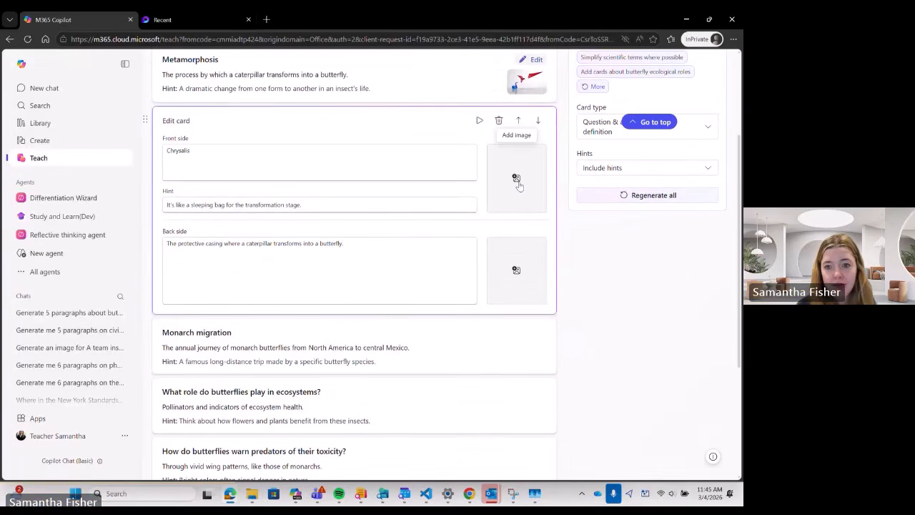
{"action": "left_click", "coordinate": [517, 179]}
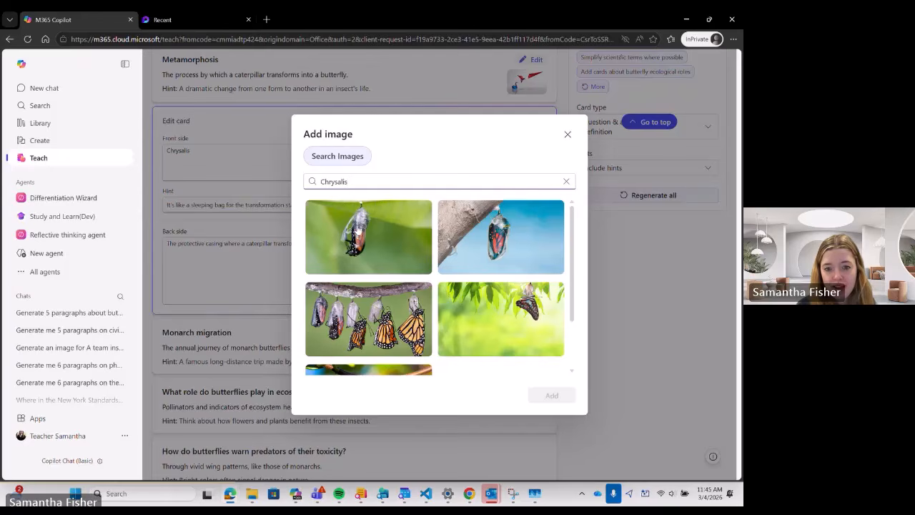
{"action": "left_click", "coordinate": [376, 321]}
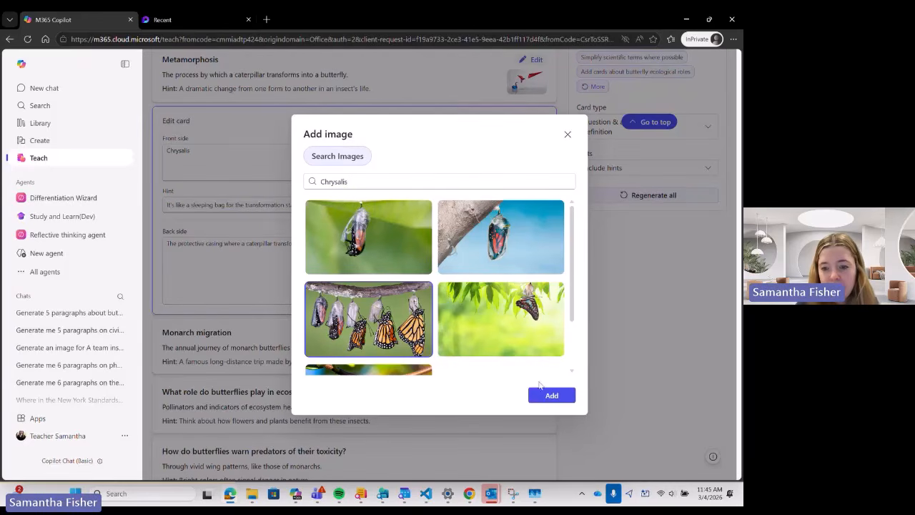
{"action": "left_click", "coordinate": [547, 394]}
{"action": "left_click", "coordinate": [418, 348]}
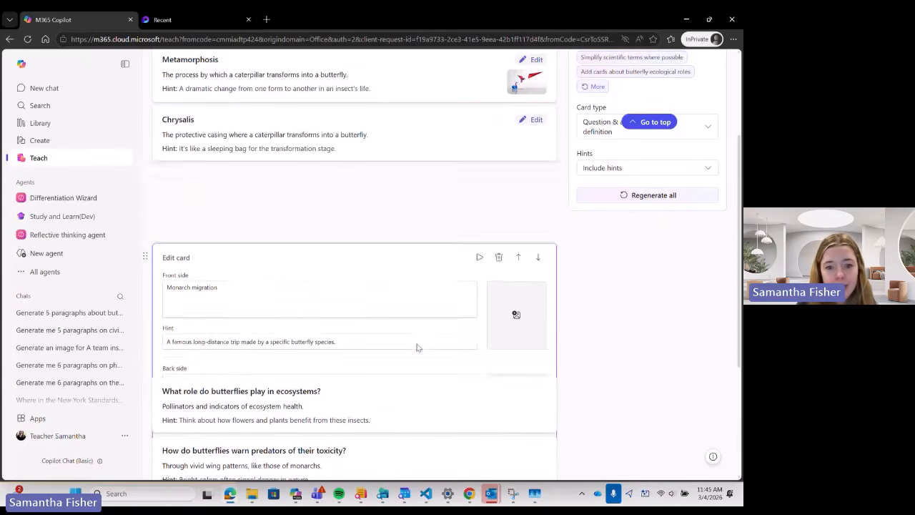
{"action": "left_click", "coordinate": [528, 241]}
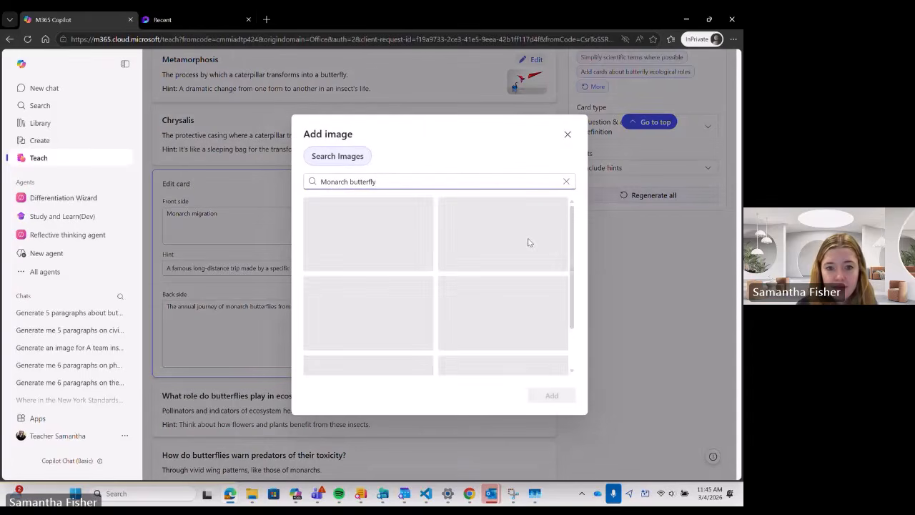
{"action": "left_click", "coordinate": [485, 238]}
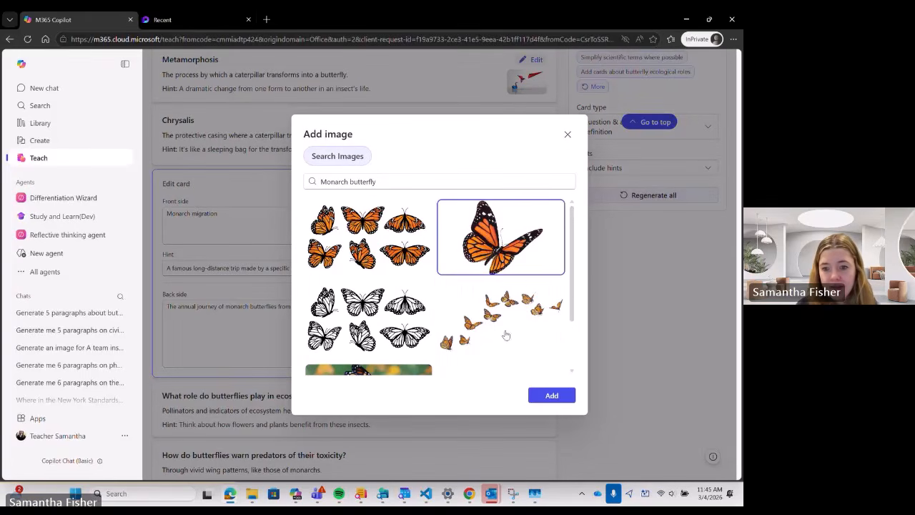
{"action": "left_click", "coordinate": [505, 334]}
{"action": "left_click", "coordinate": [551, 395]}
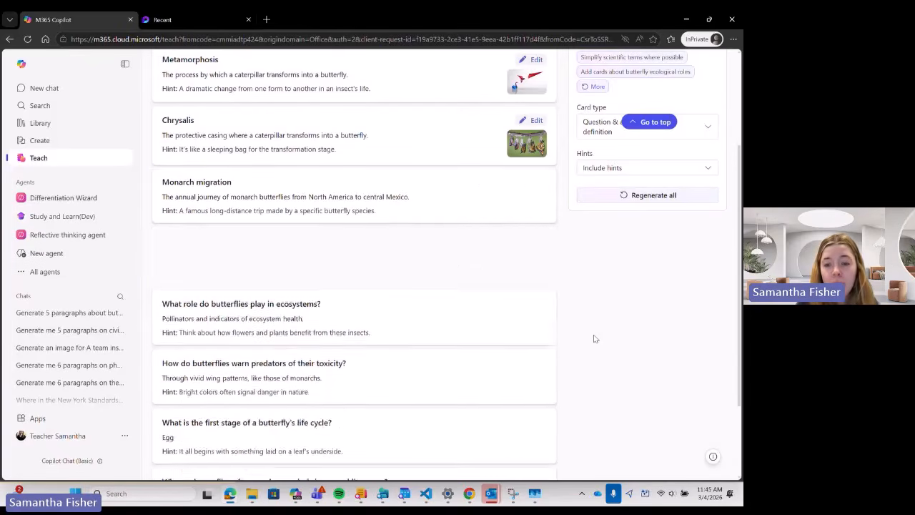
Add the bee on white blossoms picture to the ecosystem-role card.
{"action": "left_click", "coordinate": [440, 268]}
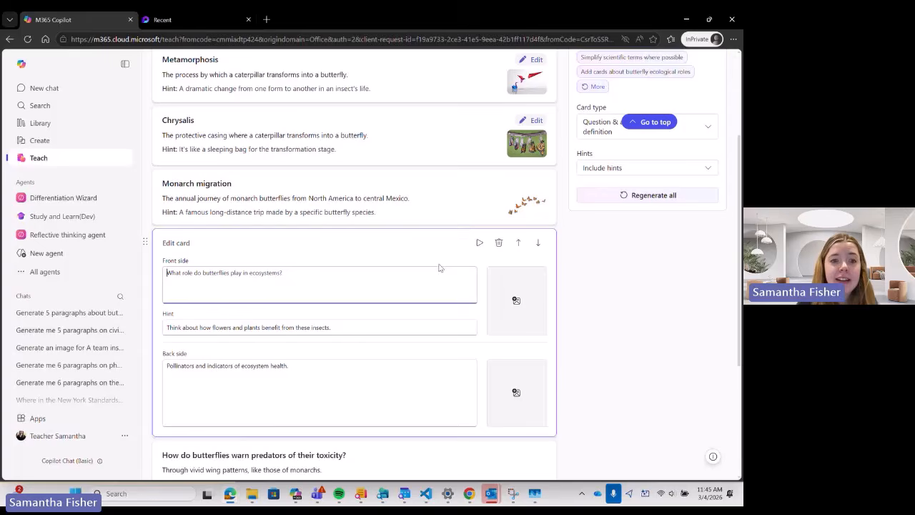
{"action": "left_click", "coordinate": [517, 301]}
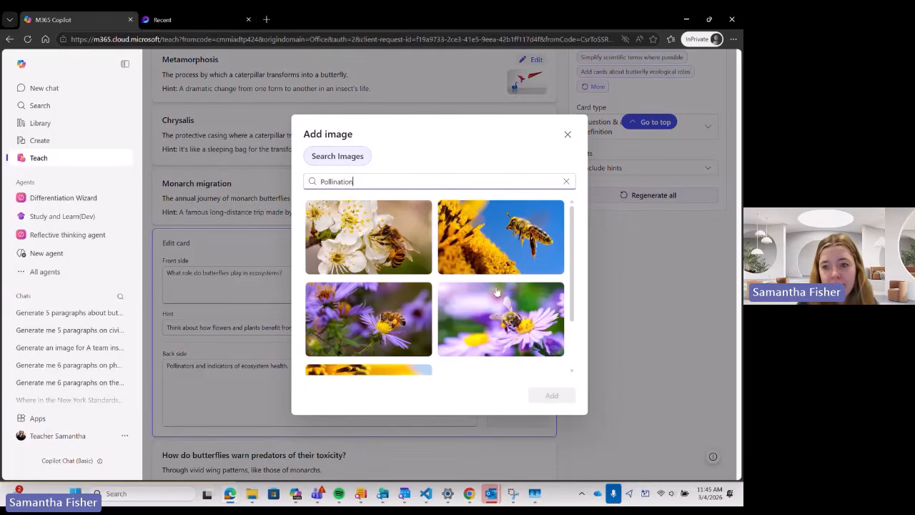
{"action": "left_click", "coordinate": [375, 241]}
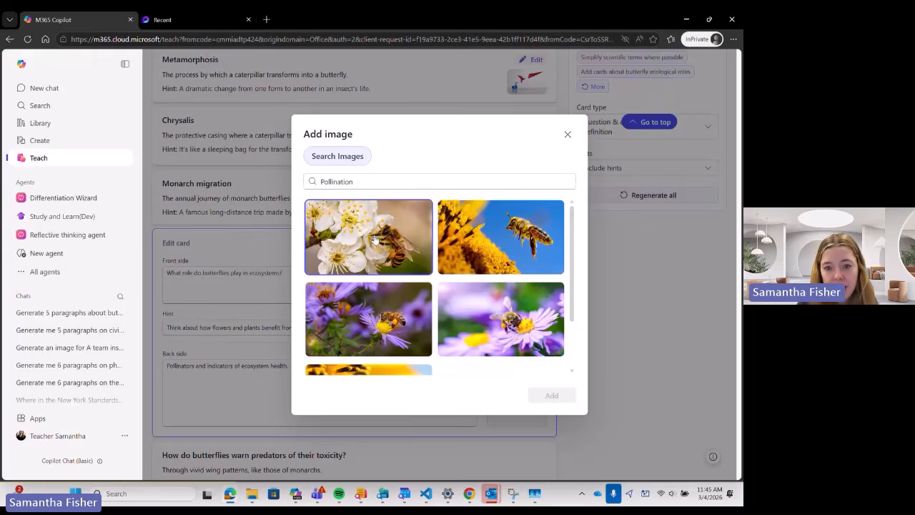
{"action": "left_click", "coordinate": [552, 395]}
{"action": "scroll", "coordinate": [601, 368], "scroll_direction": "down", "scroll_amount": 2}
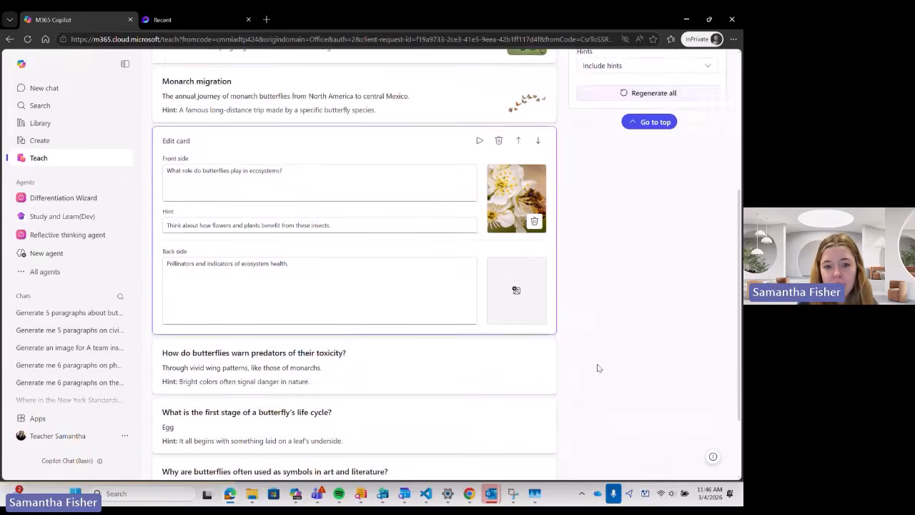
Search 'toxic' and add the poison bottle picture to the predator-toxicity card.
{"action": "left_click", "coordinate": [402, 314]}
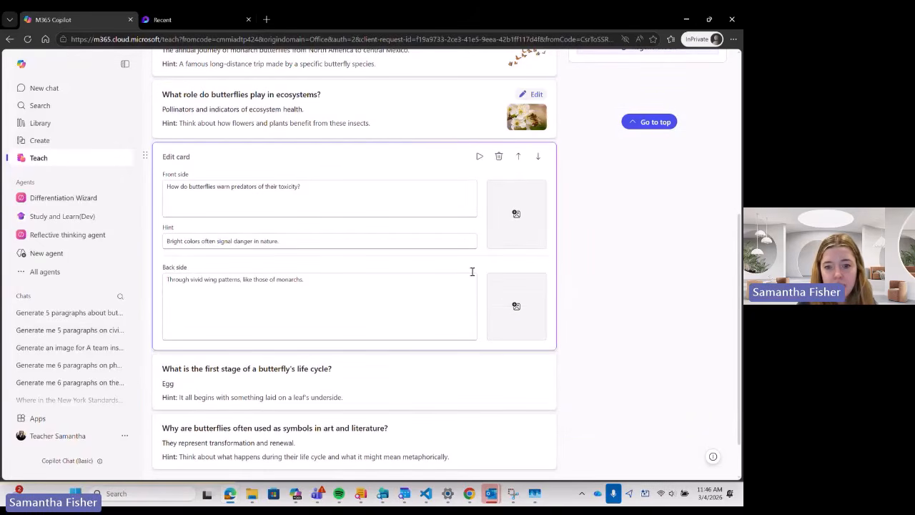
{"action": "left_click", "coordinate": [518, 214]}
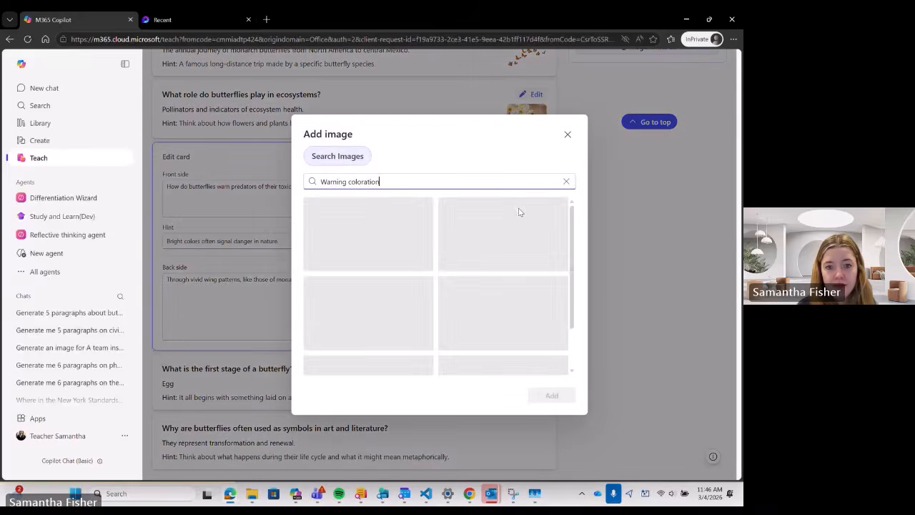
{"action": "left_click_drag", "start_coordinate": [397, 181], "coordinate": [311, 180]}
{"action": "type", "text": "toxic"}
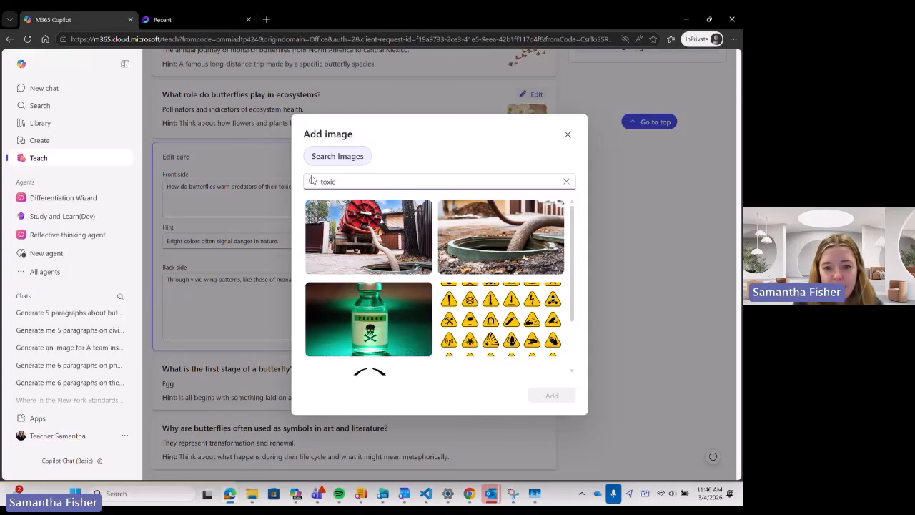
{"action": "scroll", "coordinate": [362, 263], "scroll_direction": "down", "scroll_amount": 1}
{"action": "left_click", "coordinate": [352, 264]}
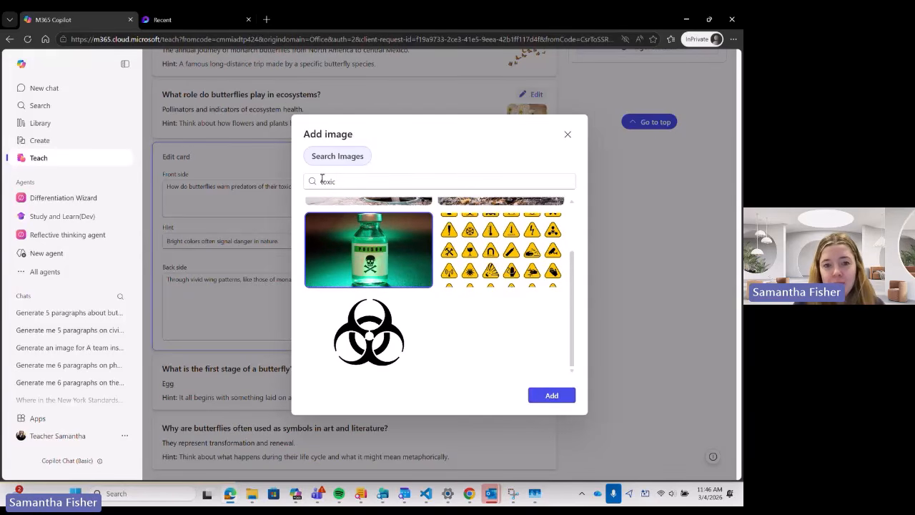
{"action": "left_click", "coordinate": [552, 395]}
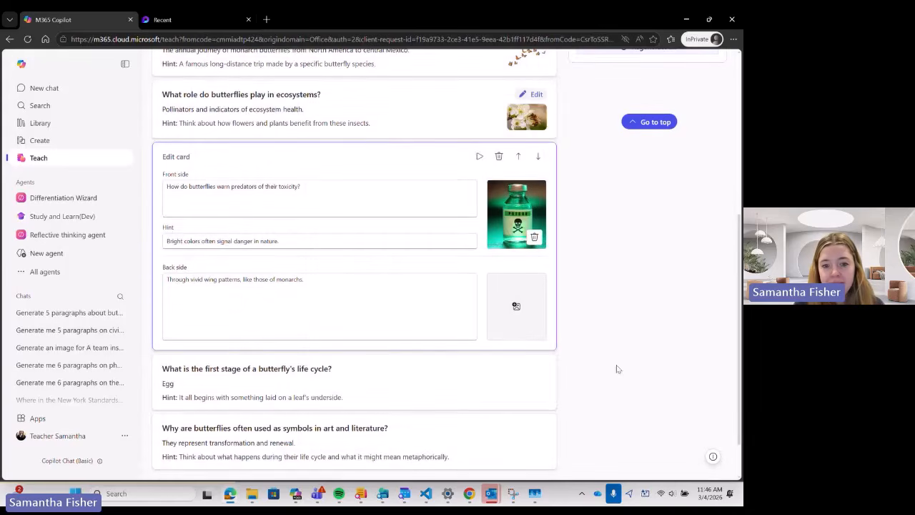
{"action": "scroll", "coordinate": [510, 345], "scroll_direction": "down", "scroll_amount": 1}
{"action": "left_click", "coordinate": [498, 330]}
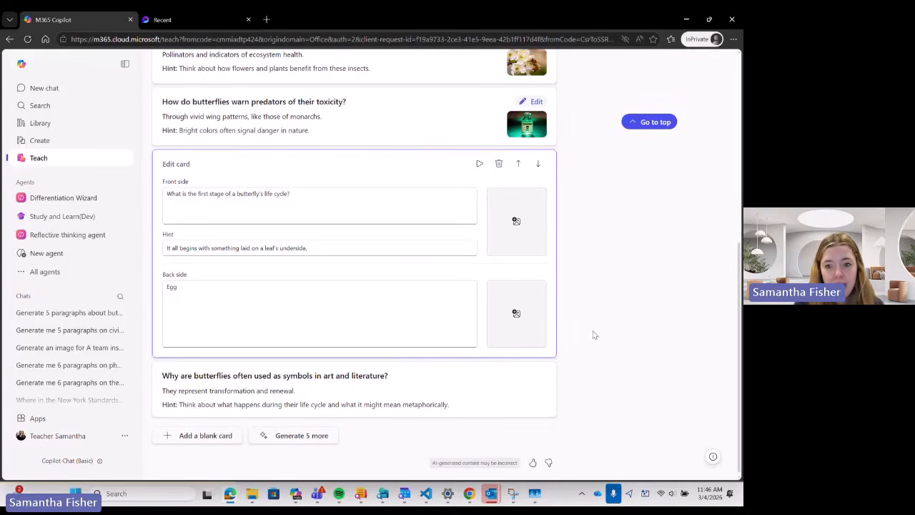
{"action": "scroll", "coordinate": [593, 334], "scroll_direction": "up", "scroll_amount": 10}
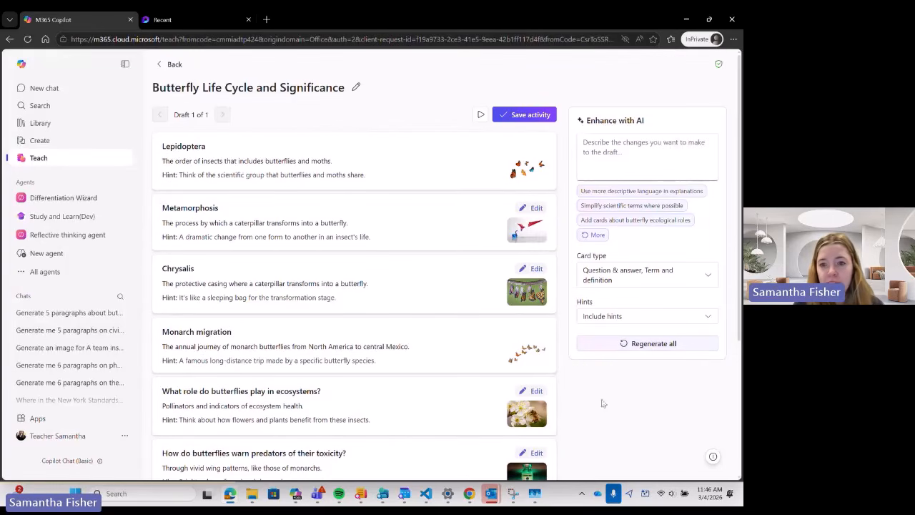
Preview the flashcards, flipping Lepidoptera and revealing its hint before marking it known.
{"action": "left_click", "coordinate": [479, 116]}
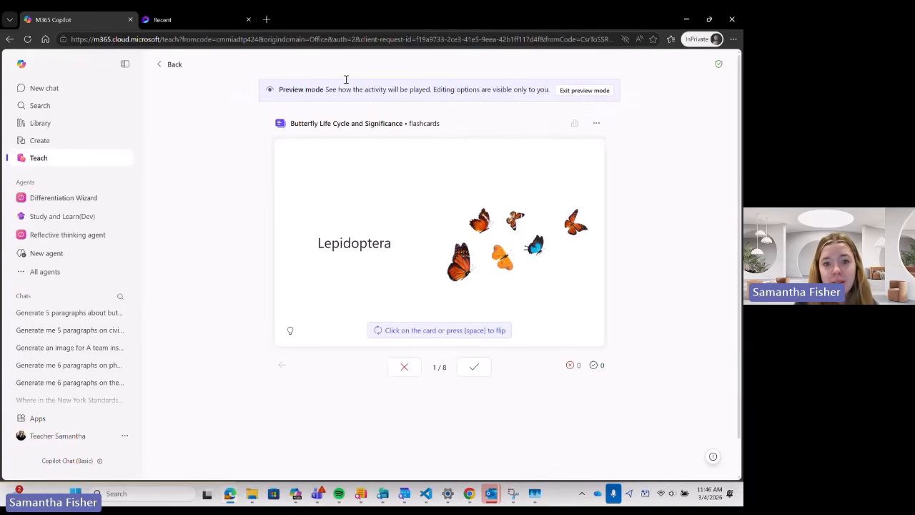
{"action": "left_click", "coordinate": [388, 258]}
{"action": "left_click", "coordinate": [412, 224]}
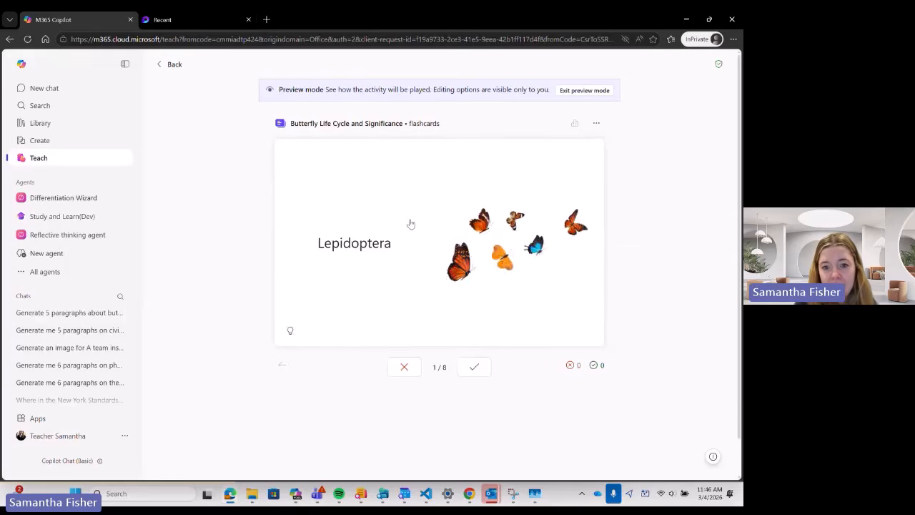
{"action": "left_click", "coordinate": [411, 222]}
{"action": "left_click", "coordinate": [409, 222]}
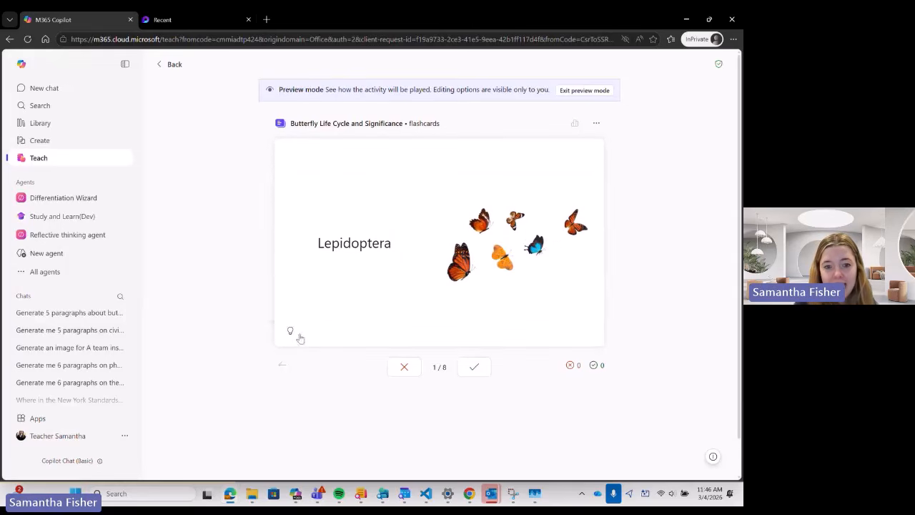
{"action": "left_click", "coordinate": [290, 332]}
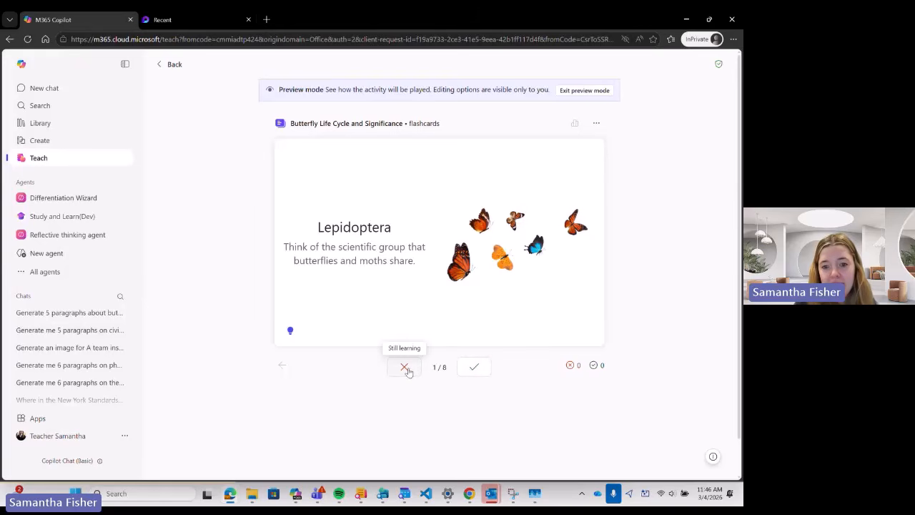
{"action": "left_click", "coordinate": [473, 367]}
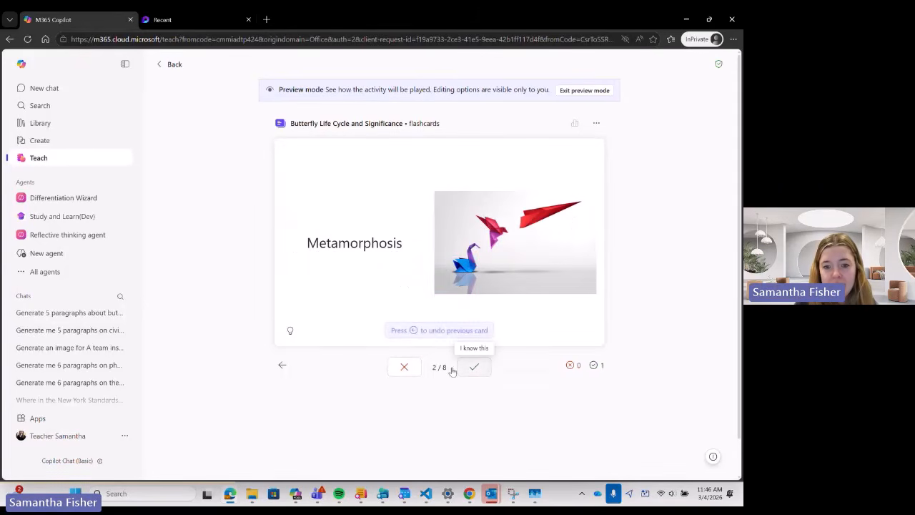
Mark Metamorphosis as still learning, and Chrysalis and Monarch migration as known.
{"action": "left_click", "coordinate": [406, 369]}
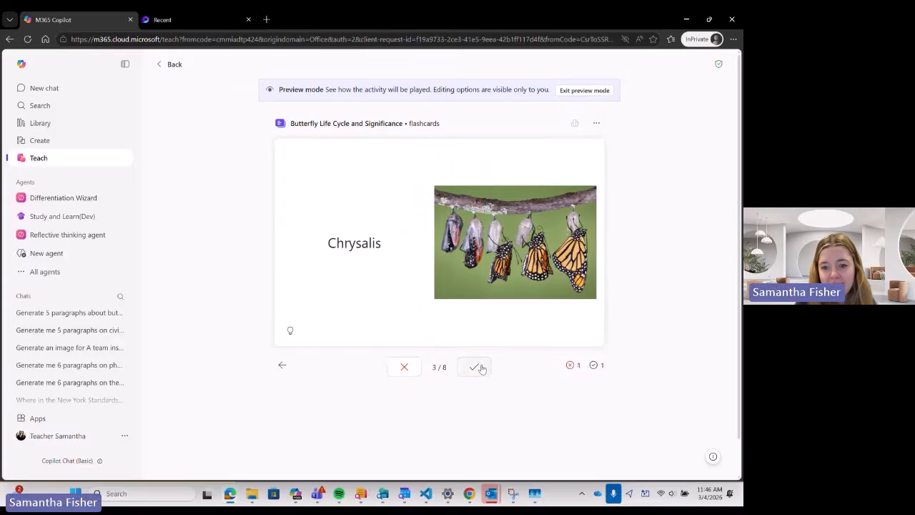
{"action": "left_click", "coordinate": [328, 262]}
{"action": "left_click", "coordinate": [328, 262]}
{"action": "left_click", "coordinate": [473, 367]}
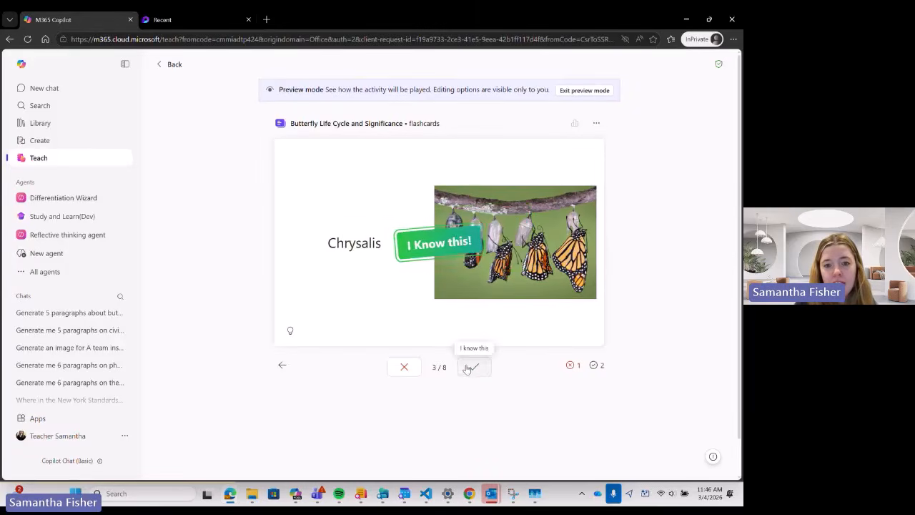
{"action": "left_click", "coordinate": [290, 332]}
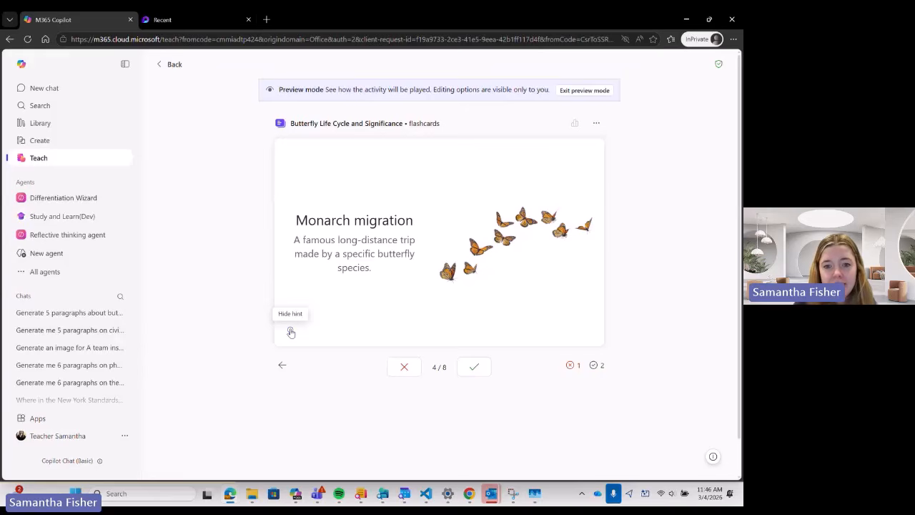
{"action": "left_click", "coordinate": [290, 332]}
{"action": "left_click", "coordinate": [341, 289]}
{"action": "left_click", "coordinate": [369, 293]}
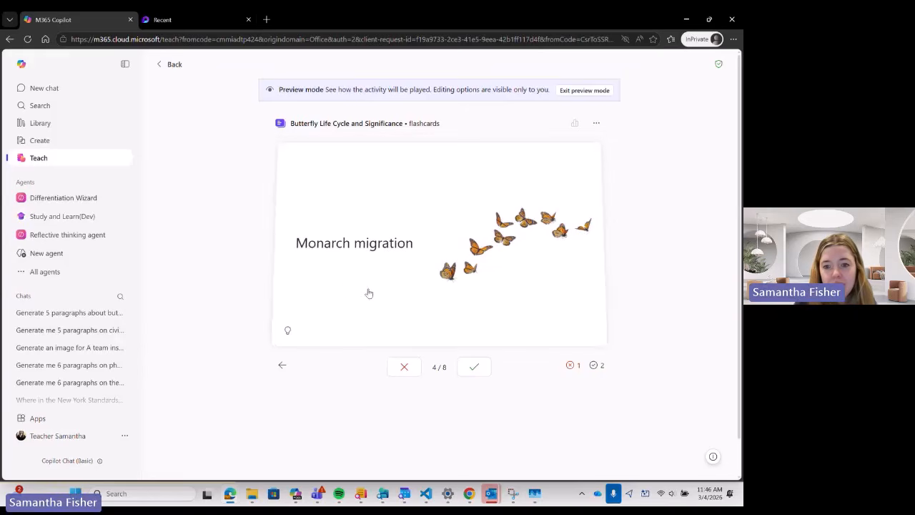
{"action": "left_click", "coordinate": [472, 366]}
Mark the ecosystems question still learning and the last three cards known.
{"action": "left_click", "coordinate": [402, 368]}
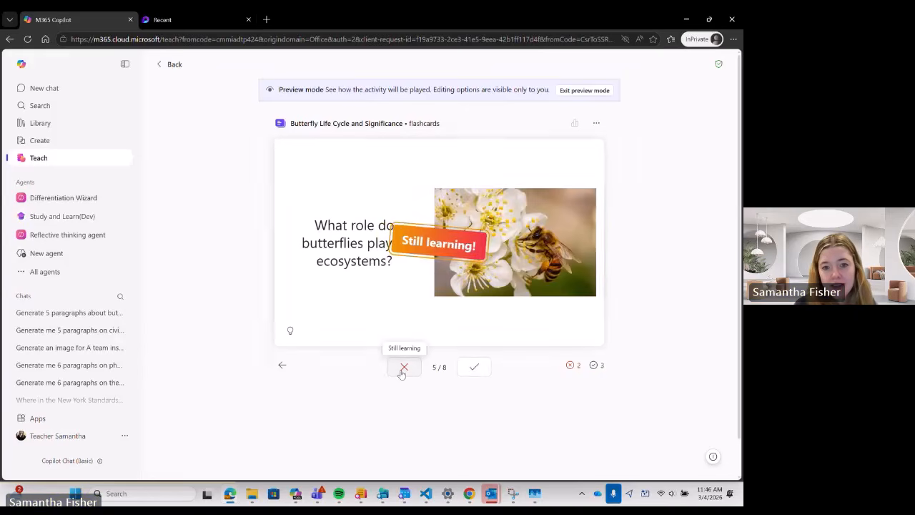
{"action": "left_click", "coordinate": [475, 367]}
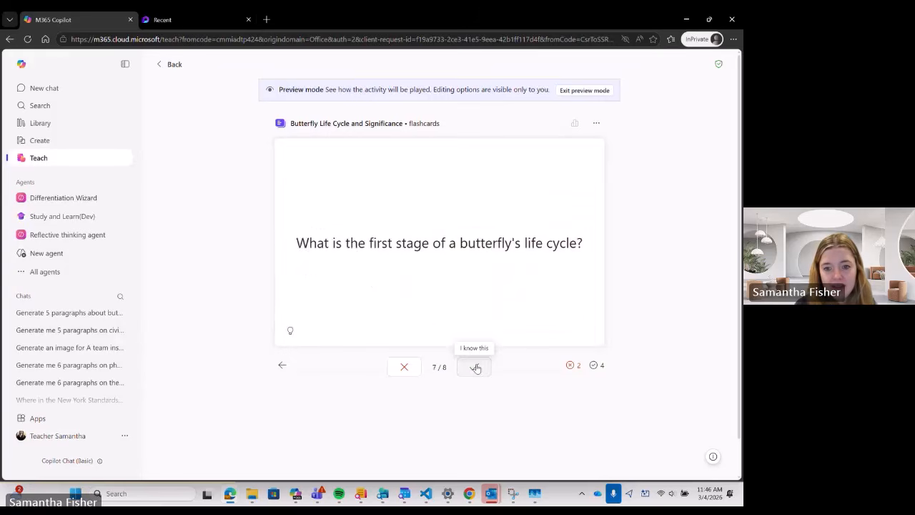
{"action": "left_click", "coordinate": [419, 299]}
{"action": "left_click", "coordinate": [474, 368]}
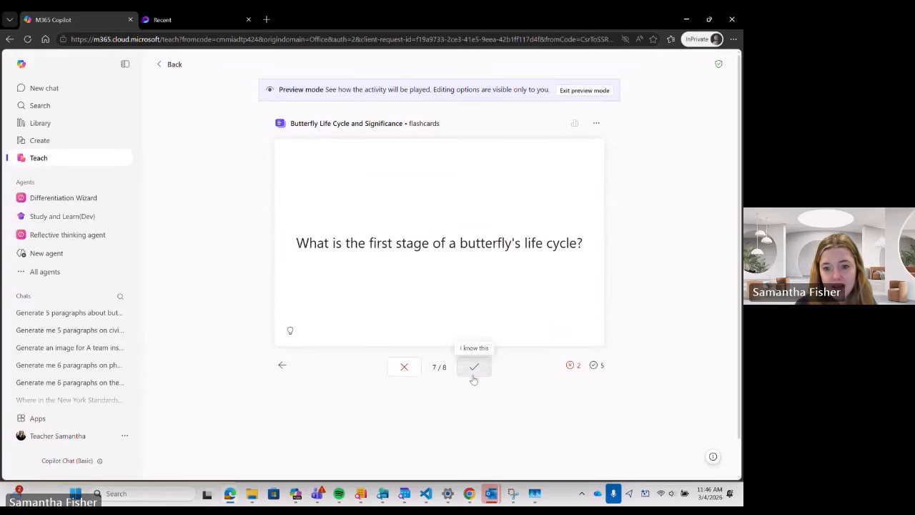
{"action": "left_click", "coordinate": [473, 367]}
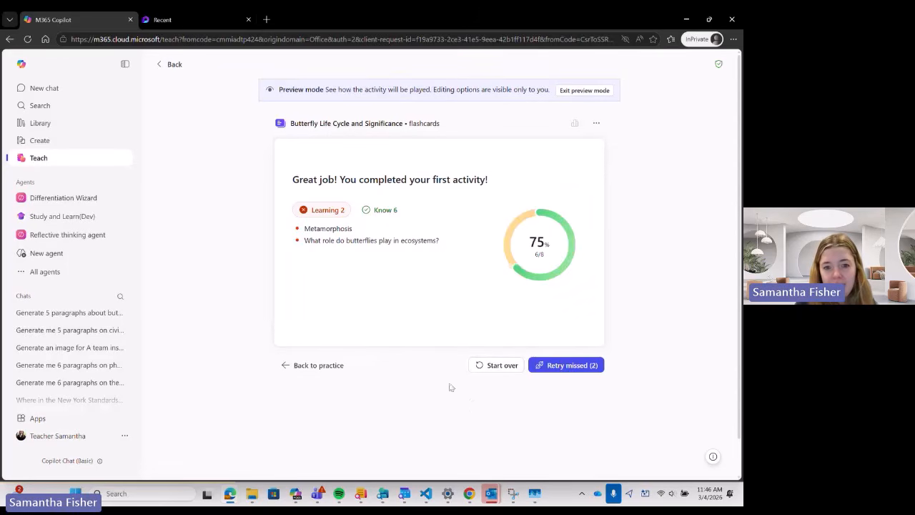
Retry the missed Metamorphosis and ecosystems cards and mark both known.
{"action": "left_click", "coordinate": [381, 211]}
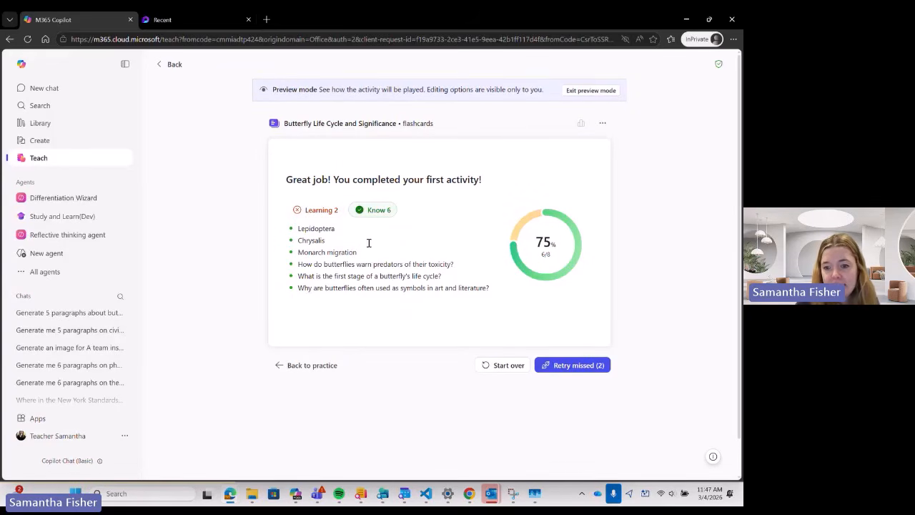
{"action": "left_click", "coordinate": [564, 366]}
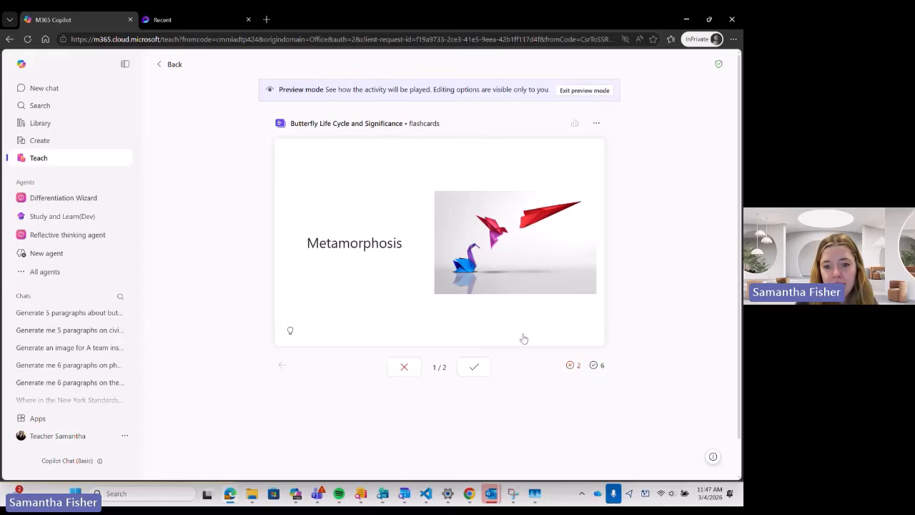
{"action": "left_click", "coordinate": [482, 371]}
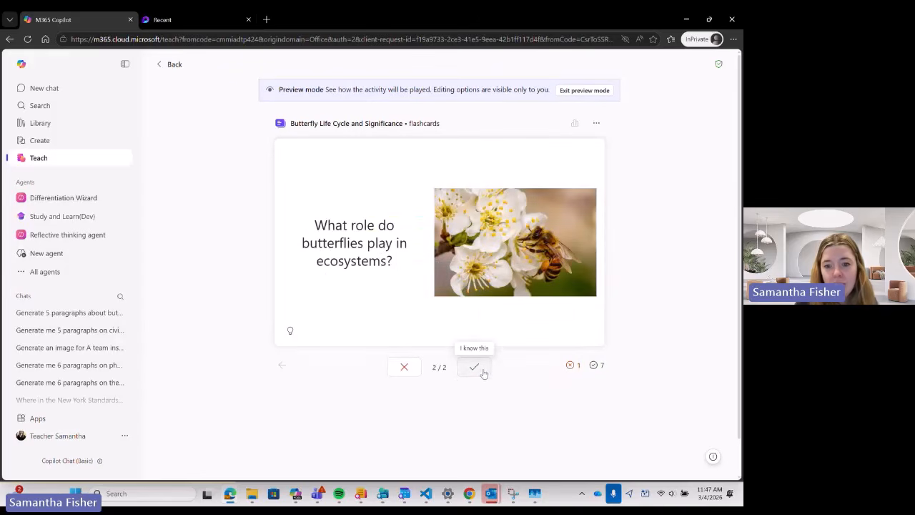
{"action": "left_click", "coordinate": [475, 371]}
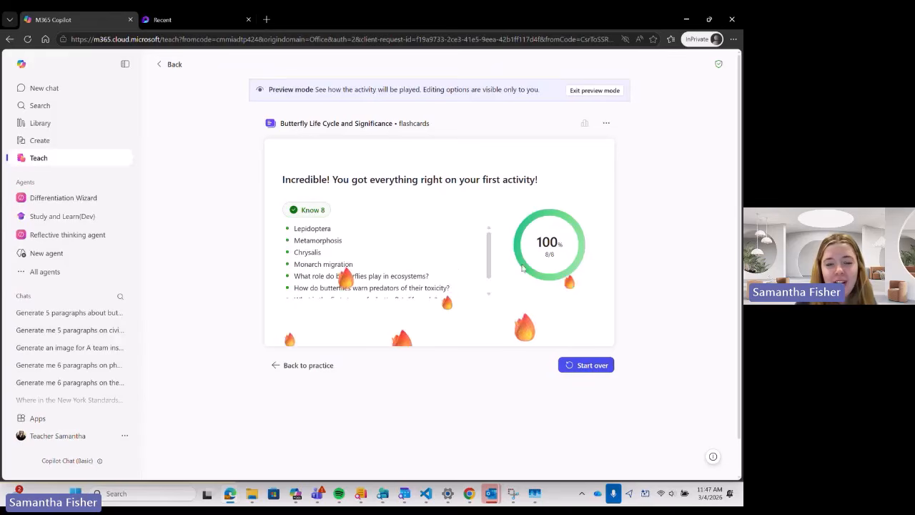
{"action": "scroll", "coordinate": [338, 244], "scroll_direction": "down", "scroll_amount": 1}
{"action": "scroll", "coordinate": [340, 248], "scroll_direction": "up", "scroll_amount": 1}
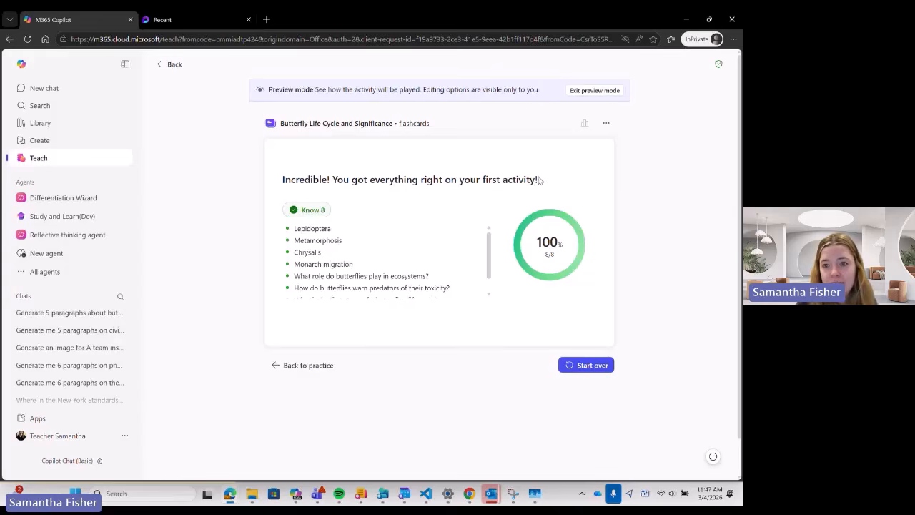
Exit preview, save the Butterfly Life Cycle and Significance flashcards, and view them in Learning Activities.
{"action": "left_click", "coordinate": [594, 91]}
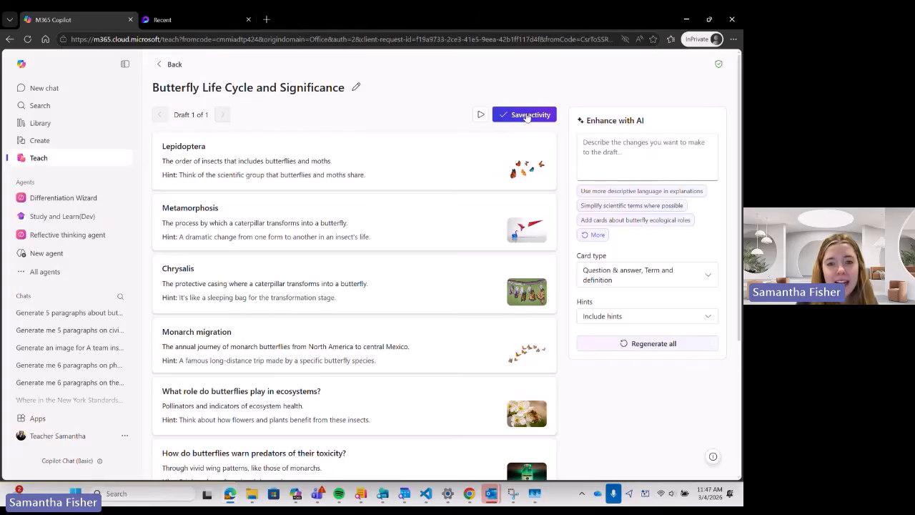
{"action": "scroll", "coordinate": [382, 231], "scroll_direction": "down", "scroll_amount": 2}
{"action": "scroll", "coordinate": [382, 231], "scroll_direction": "up", "scroll_amount": 3}
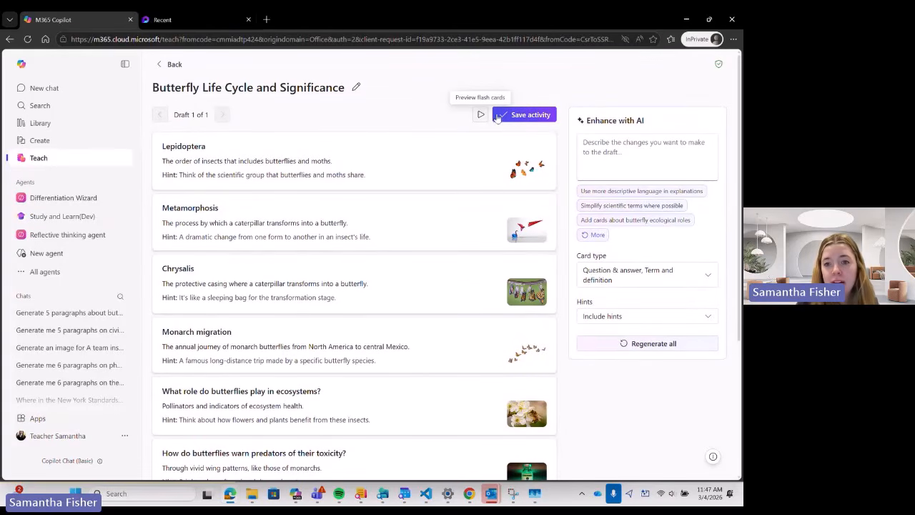
{"action": "left_click", "coordinate": [529, 115]}
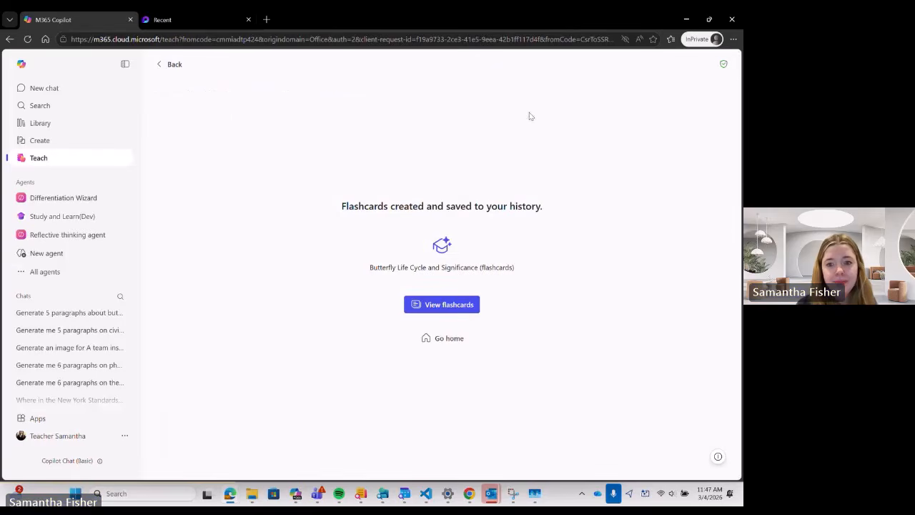
{"action": "left_click", "coordinate": [426, 306]}
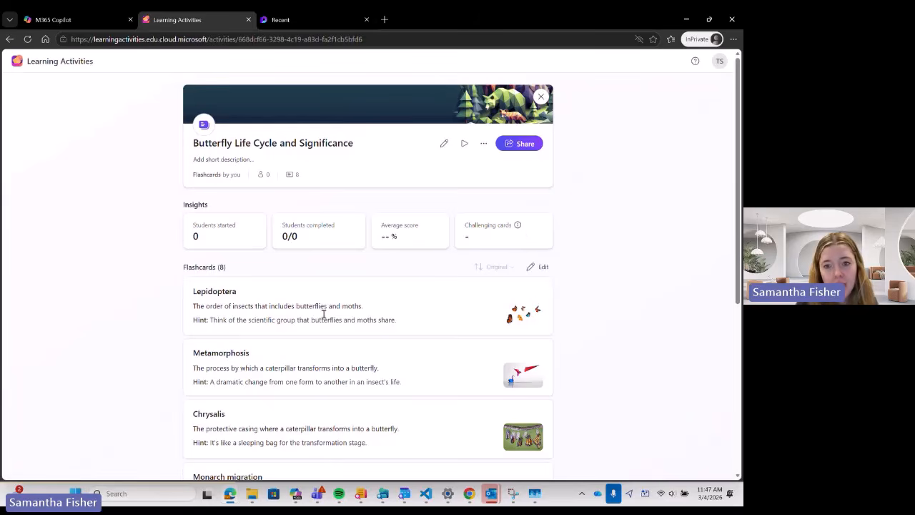
Show the Butterfly flashcards' join code and copy the activity's share link.
{"action": "left_click", "coordinate": [519, 144]}
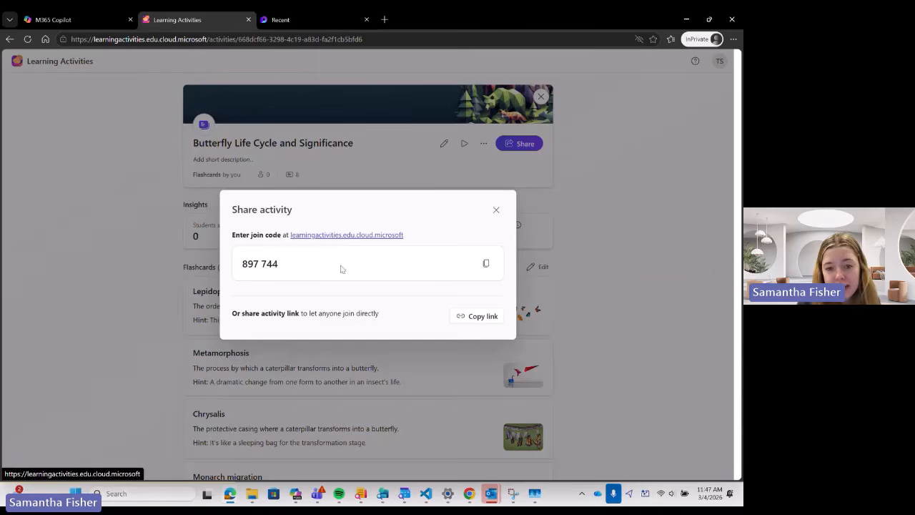
{"action": "left_click", "coordinate": [470, 317]}
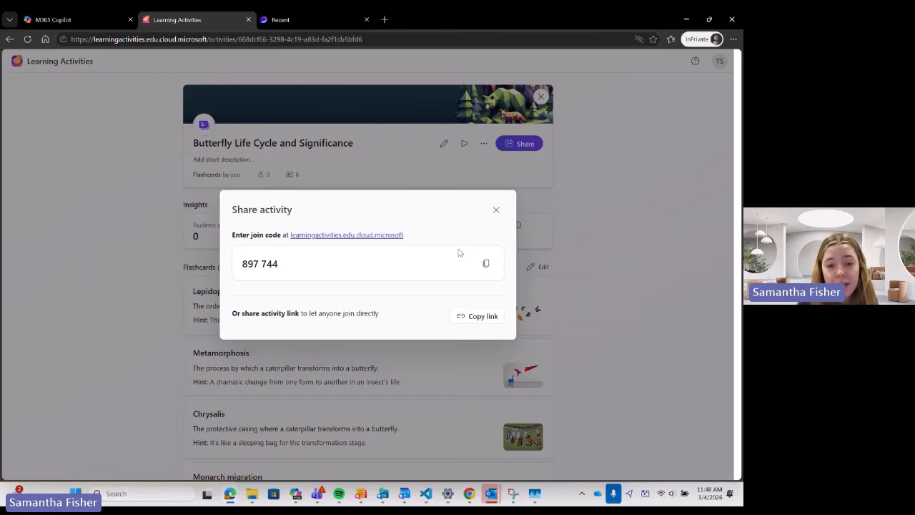
{"action": "left_click", "coordinate": [496, 210]}
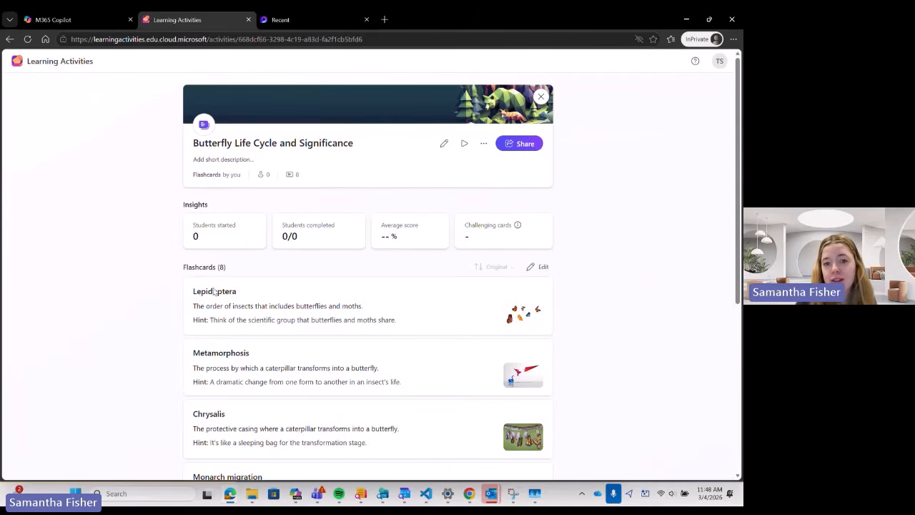
Close the Butterfly flashcards activity and return to the Learning Activities home page.
{"action": "scroll", "coordinate": [307, 268], "scroll_direction": "down", "scroll_amount": 4}
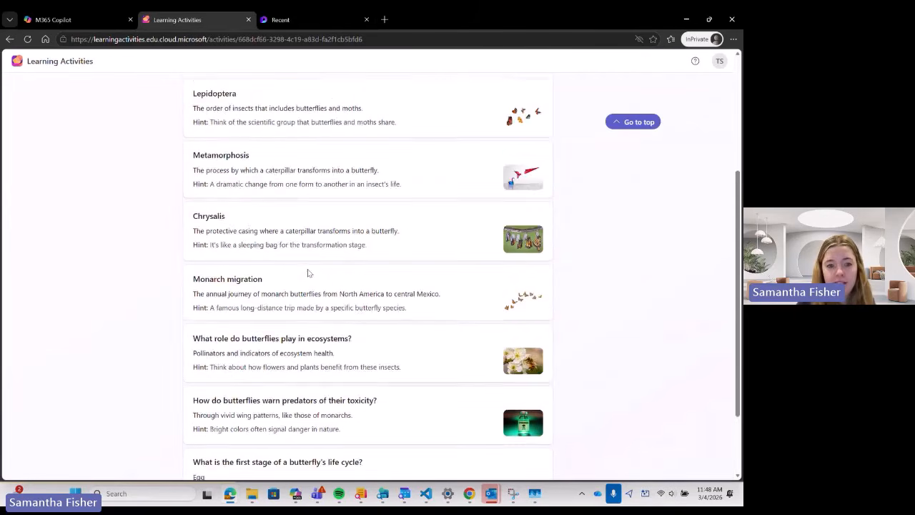
{"action": "scroll", "coordinate": [306, 271], "scroll_direction": "up", "scroll_amount": 4}
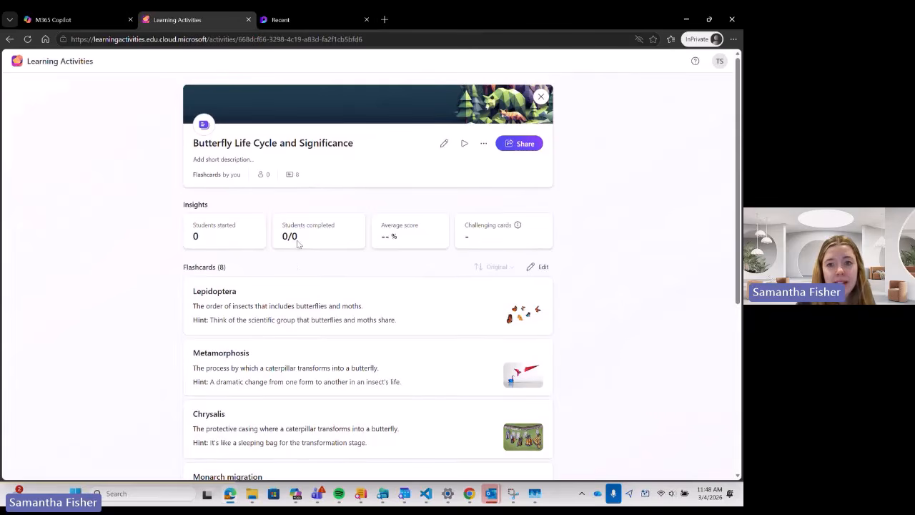
{"action": "left_click", "coordinate": [540, 98]}
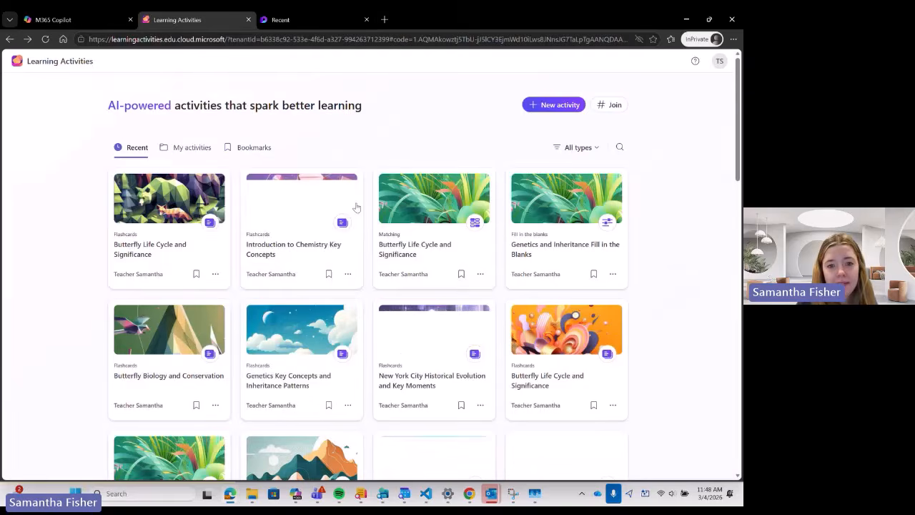
Browse the saved activities and new activity types, then return to the Copilot Teach home page.
{"action": "scroll", "coordinate": [346, 276], "scroll_direction": "down", "scroll_amount": 5}
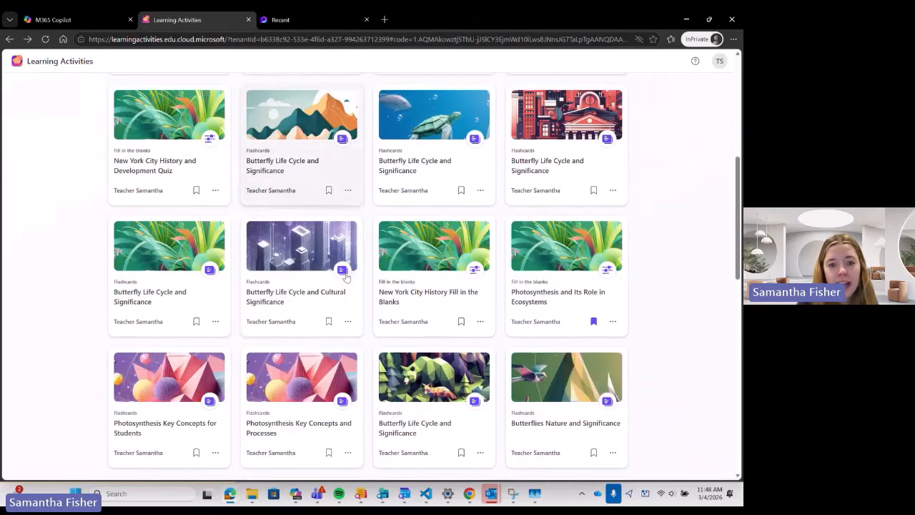
{"action": "scroll", "coordinate": [346, 276], "scroll_direction": "down", "scroll_amount": 10}
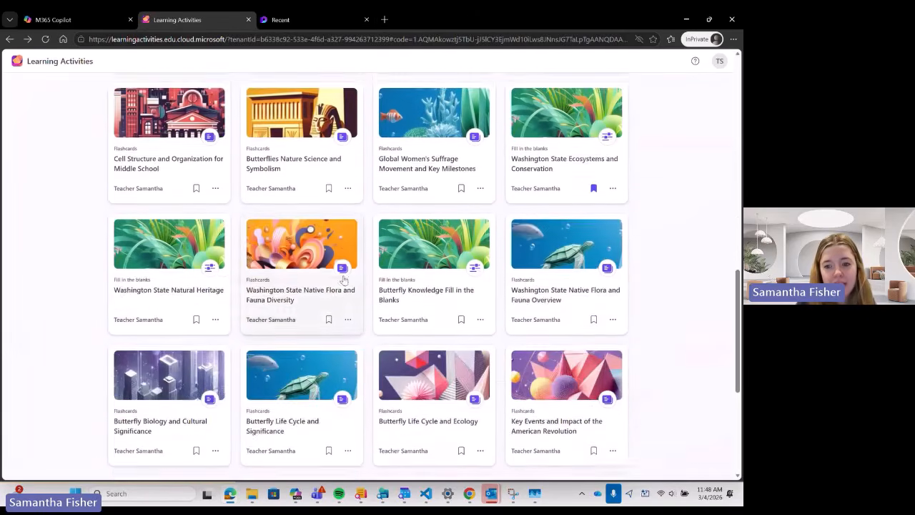
{"action": "scroll", "coordinate": [343, 285], "scroll_direction": "up", "scroll_amount": 15}
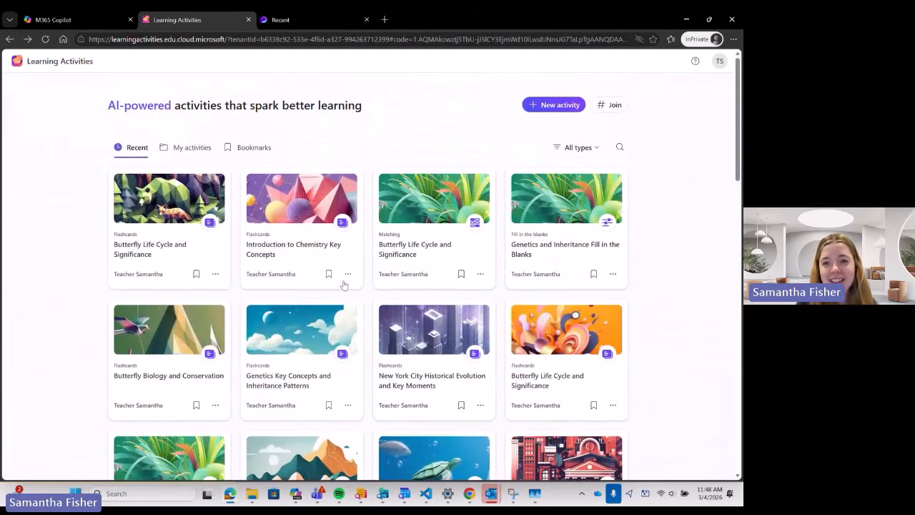
{"action": "left_click", "coordinate": [566, 105]}
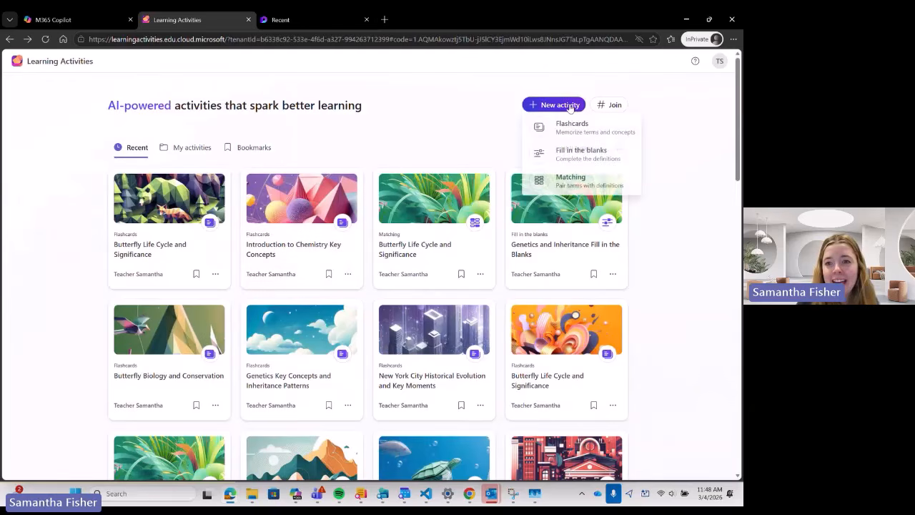
{"action": "left_click", "coordinate": [56, 22]}
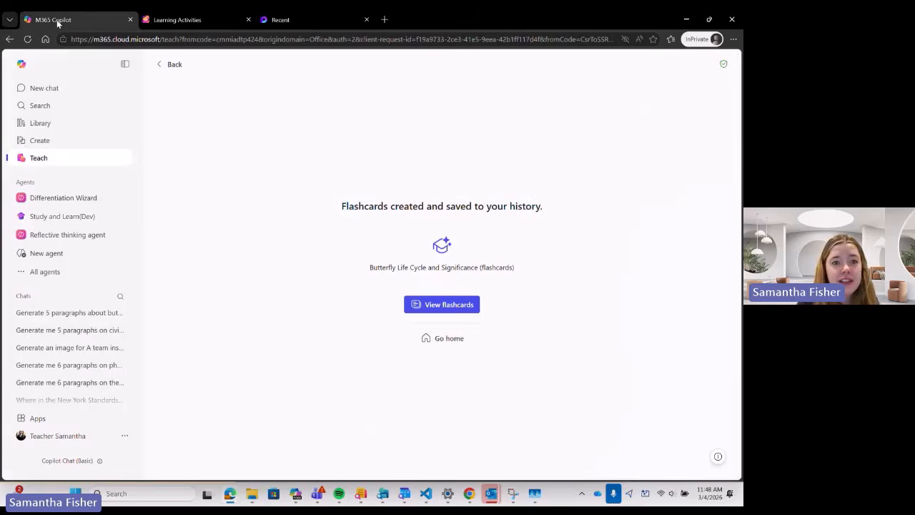
{"action": "left_click", "coordinate": [436, 338]}
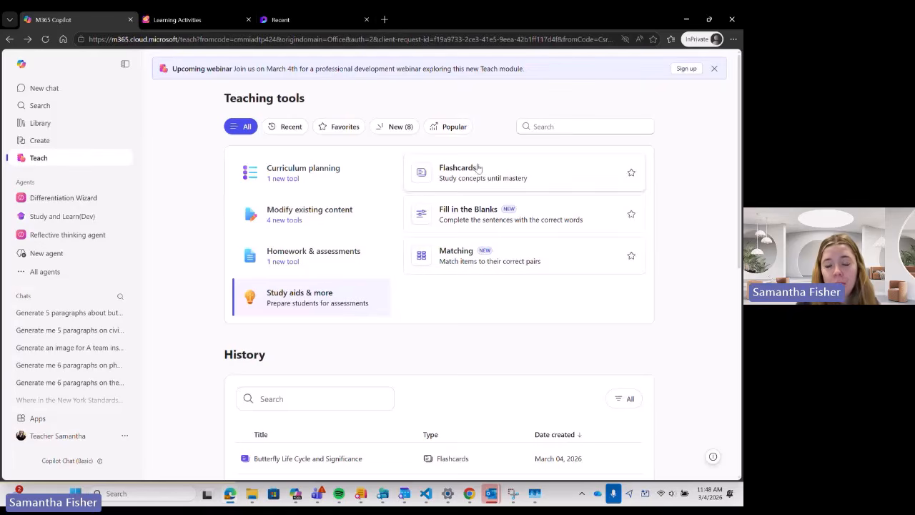